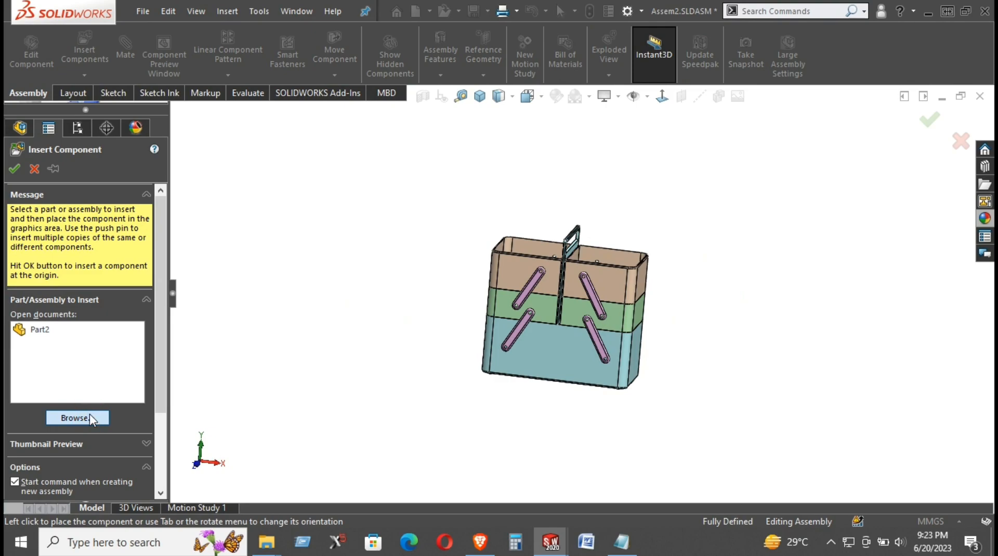
# - Insert the lid parts Part2-Combine10 and Part2-Combine11 into the assembly and place them separately above the box
pyautogui.click(374, 223)
pyautogui.keyDown('ctrl'); pyautogui.click(451, 227); pyautogui.keyUp('ctrl')
pyautogui.click(750, 391)
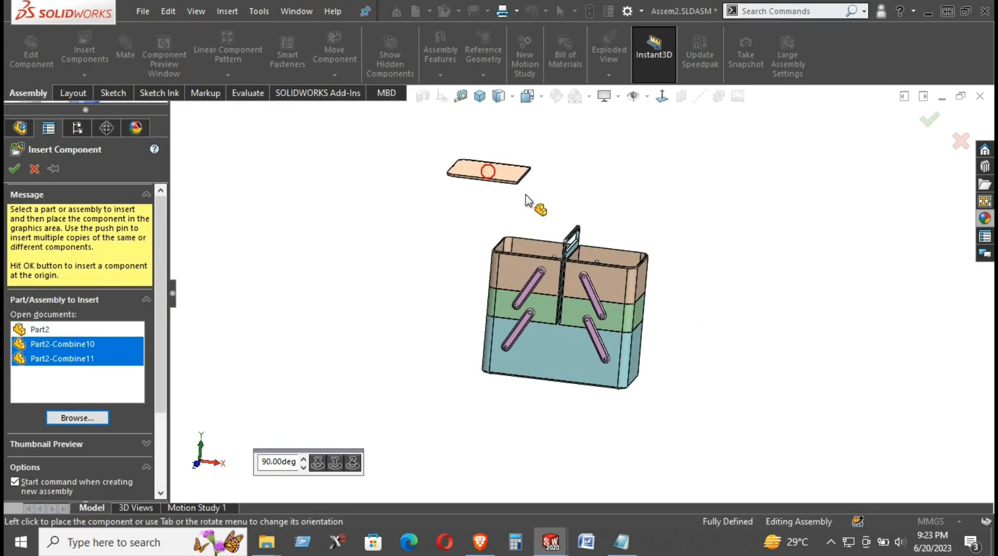
pyautogui.click(697, 213)
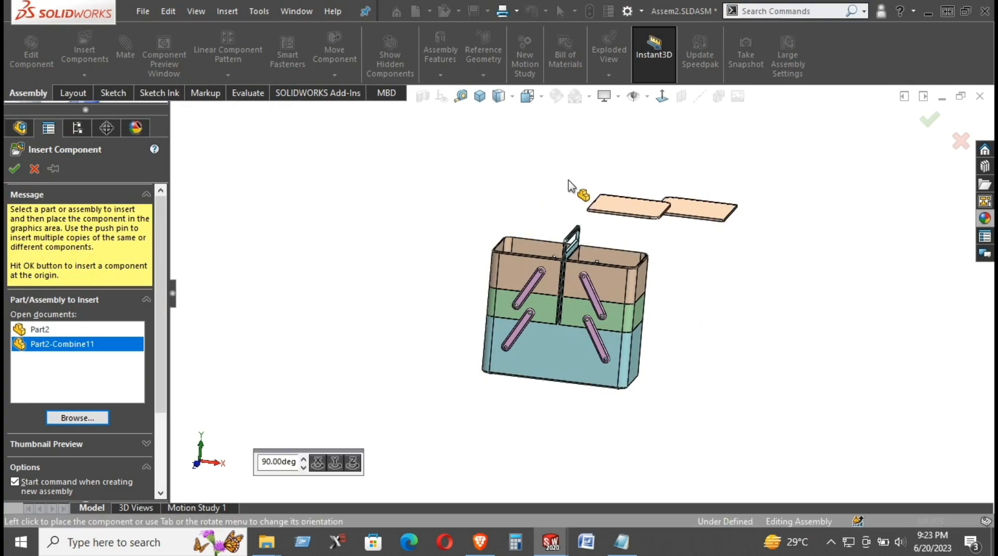
pyautogui.click(526, 199)
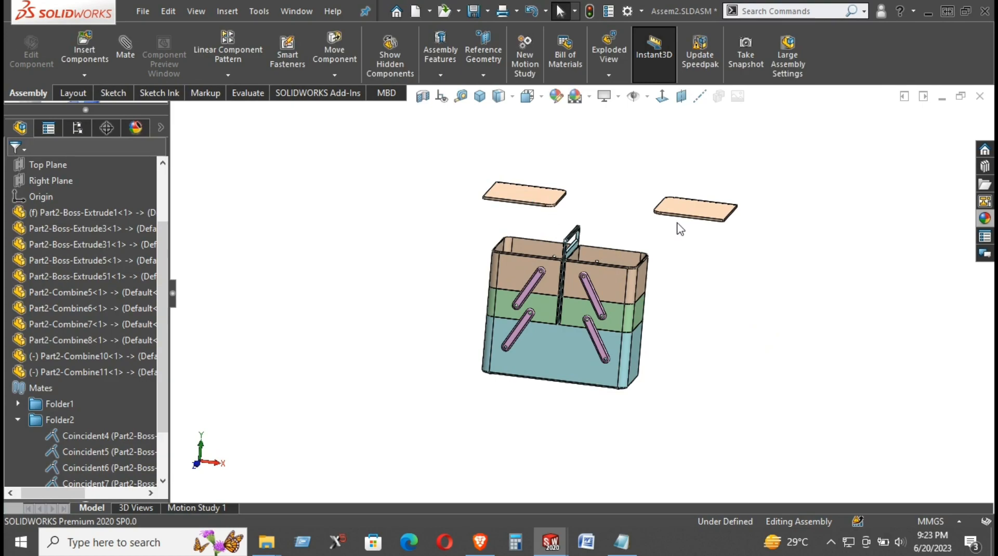
# - Add a coincident mate between the short end face of lid Part2-Combine11 and the outer end face of upper tray Part2-Combine8
pyautogui.scroll(-8, 569, 249)
pyautogui.moveTo(416, 241); pyautogui.dragTo(411, 161, button='middle')
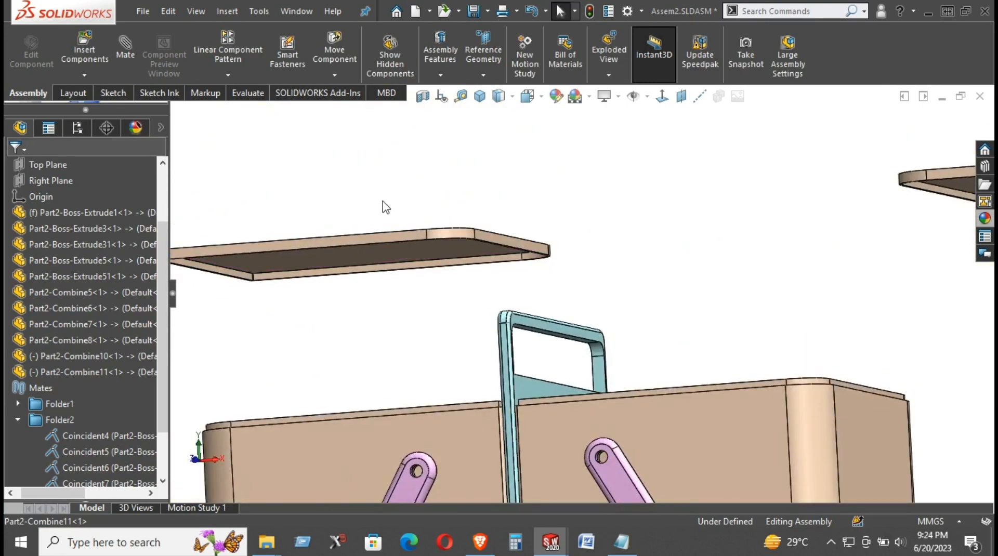
pyautogui.scroll(-3, 382, 201)
pyautogui.scroll(3, 474, 307)
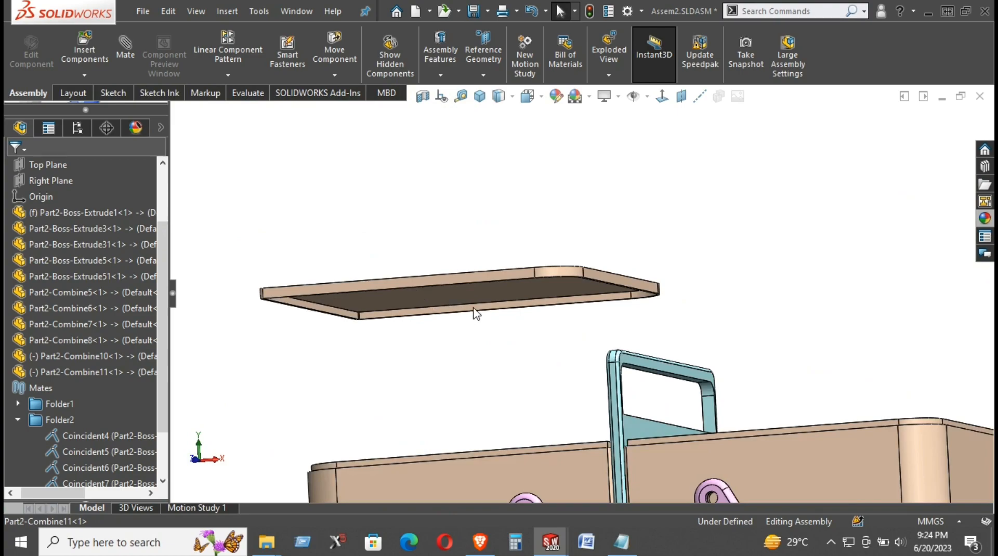
pyautogui.click(606, 277)
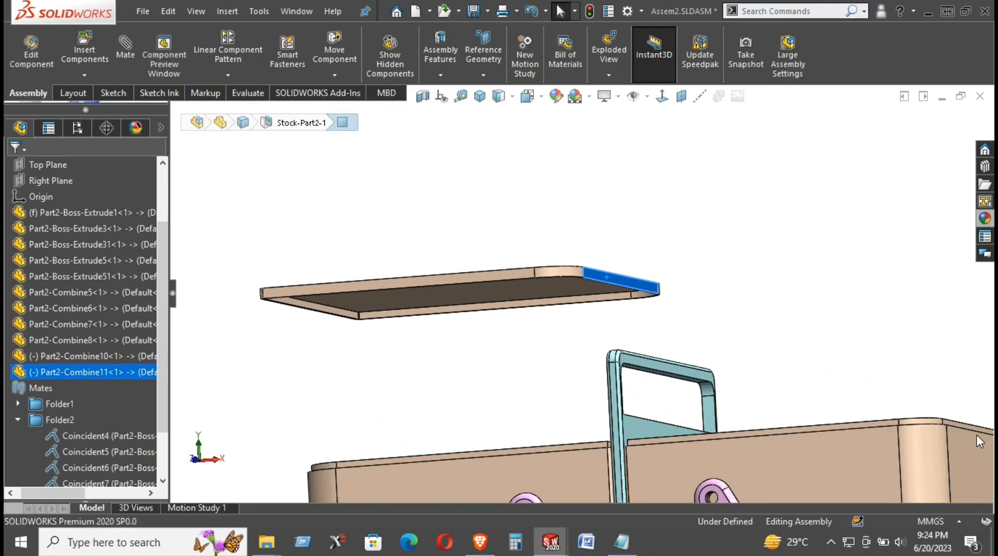
pyautogui.press('m')
pyautogui.scroll(-1, 964, 458)
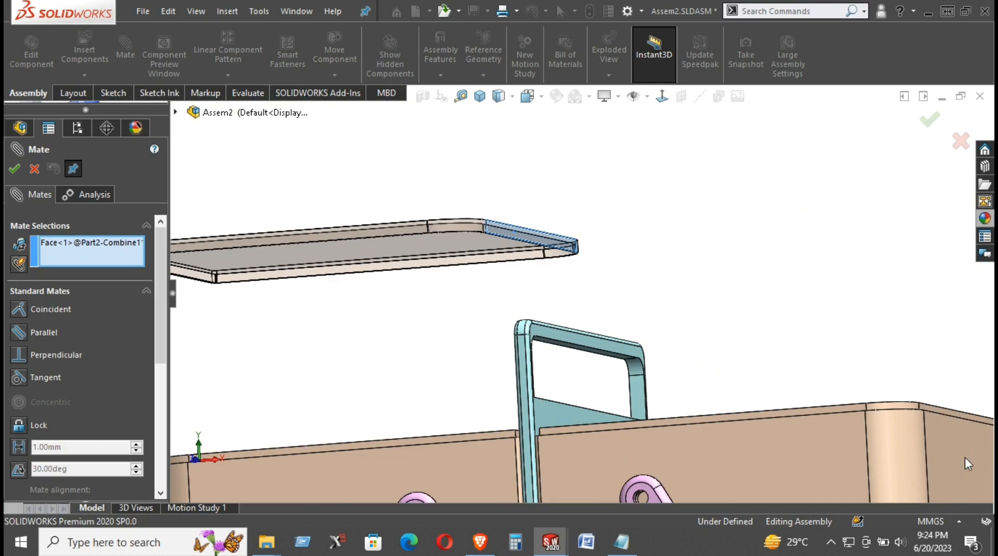
pyautogui.scroll(2, 936, 460)
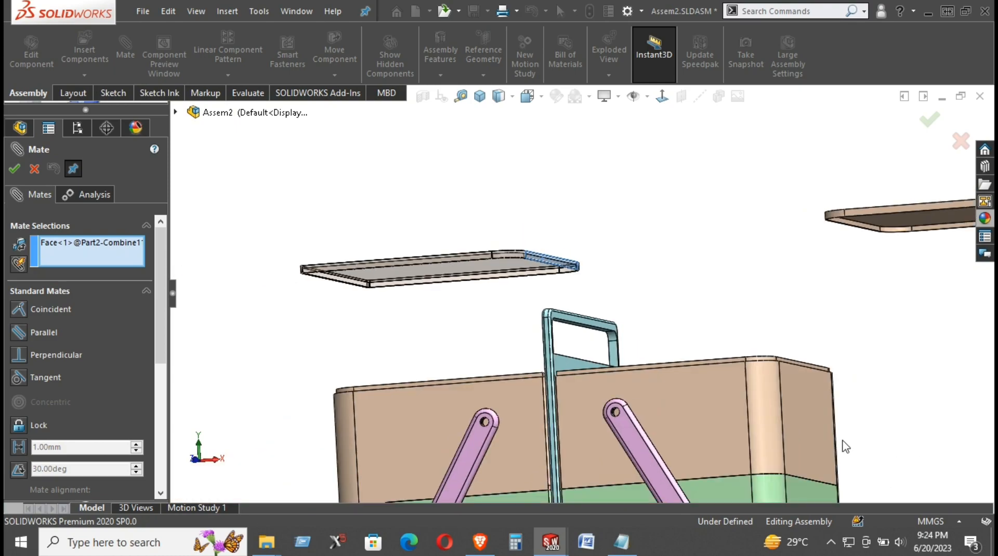
pyautogui.click(821, 437)
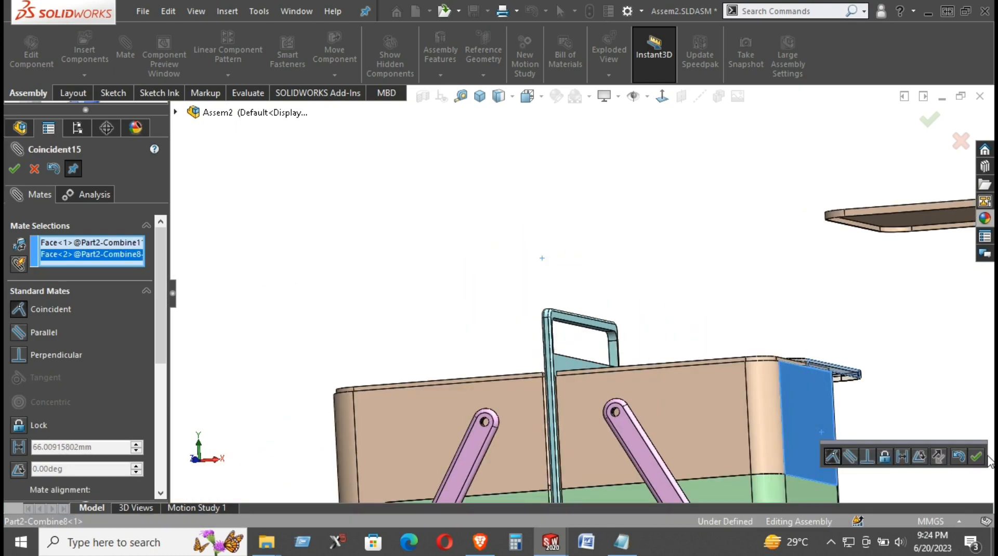
pyautogui.click(977, 457)
# - Make the long side face of lid Part2-Combine11 coincident with the long outer side face of tray Part2-Combine8
pyautogui.scroll(-5, 894, 406)
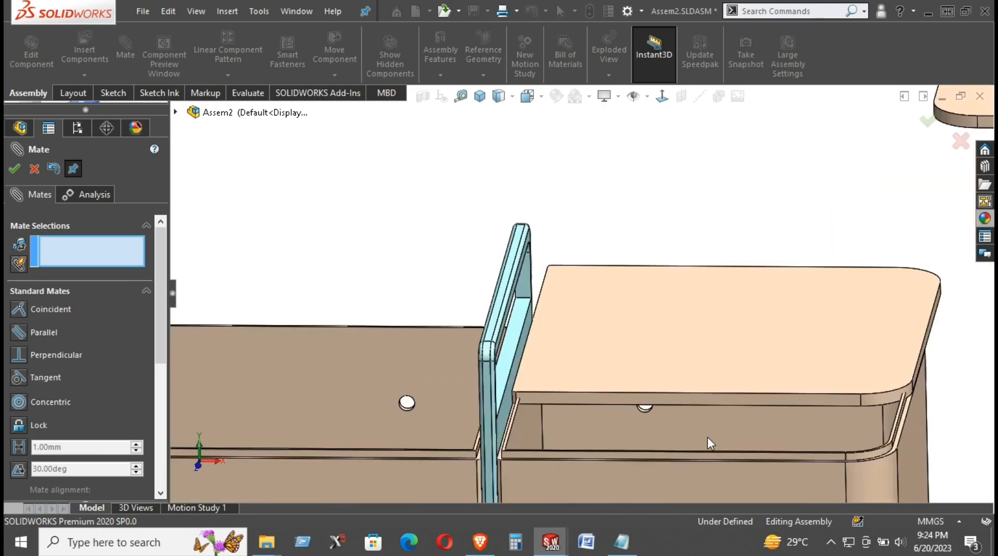
pyautogui.click(732, 390)
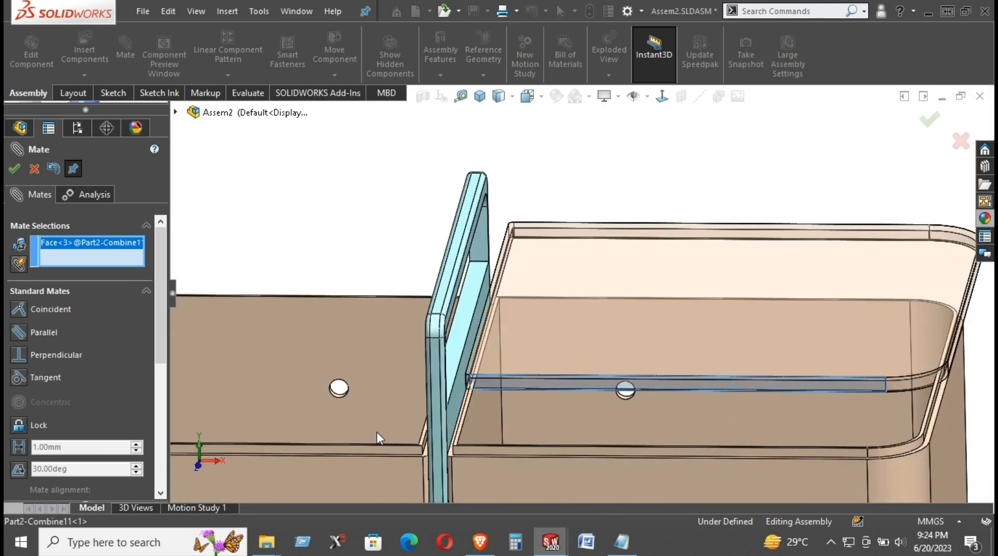
pyautogui.click(710, 484)
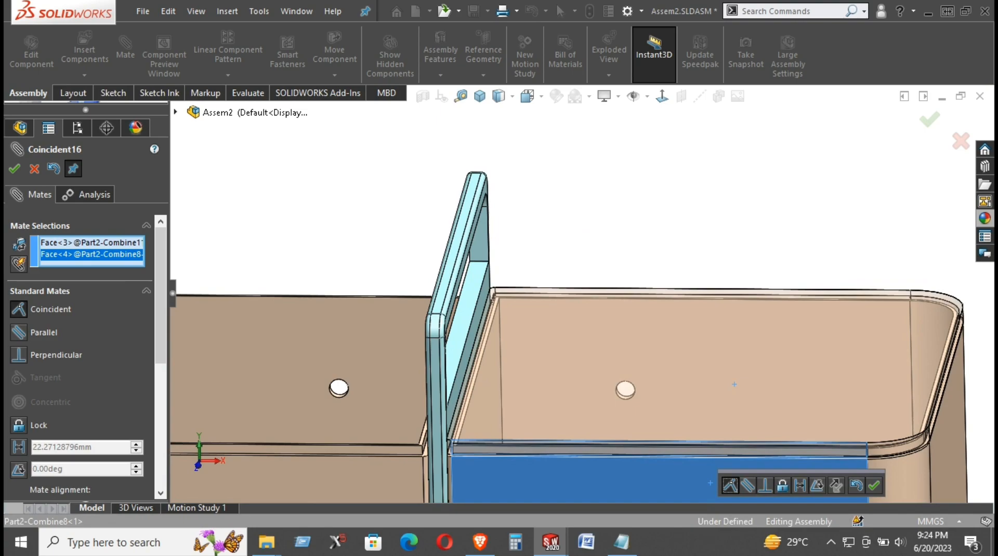
pyautogui.click(11, 171)
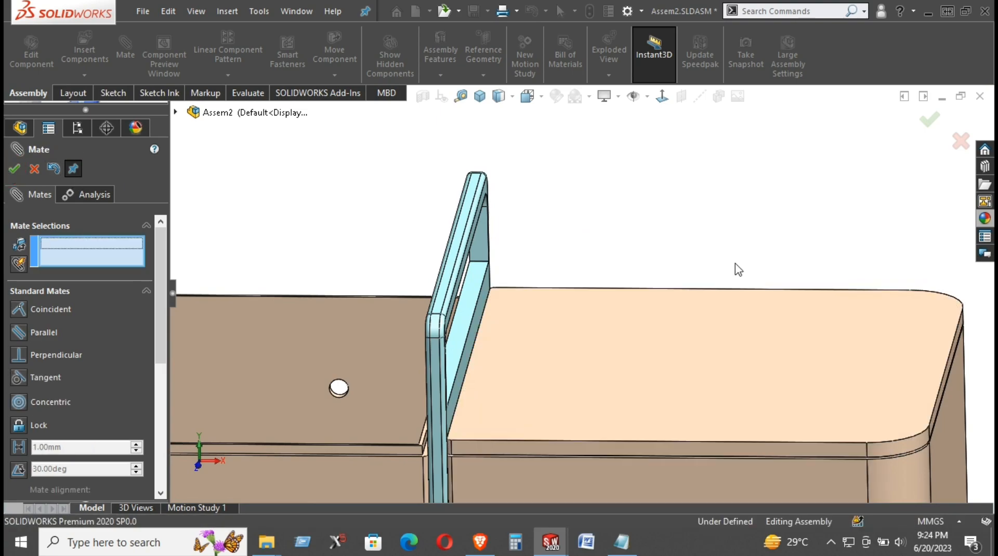
# - Seat lid Part2-Combine11 on its tray with a coincident mate between the lid's underside rim and the rim of Part2-Combine8
pyautogui.click(734, 262)
pyautogui.scroll(2, 735, 263)
pyautogui.scroll(1, 740, 270)
pyautogui.moveTo(726, 328); pyautogui.dragTo(612, 421, button='middle')
pyautogui.scroll(-9, 551, 390)
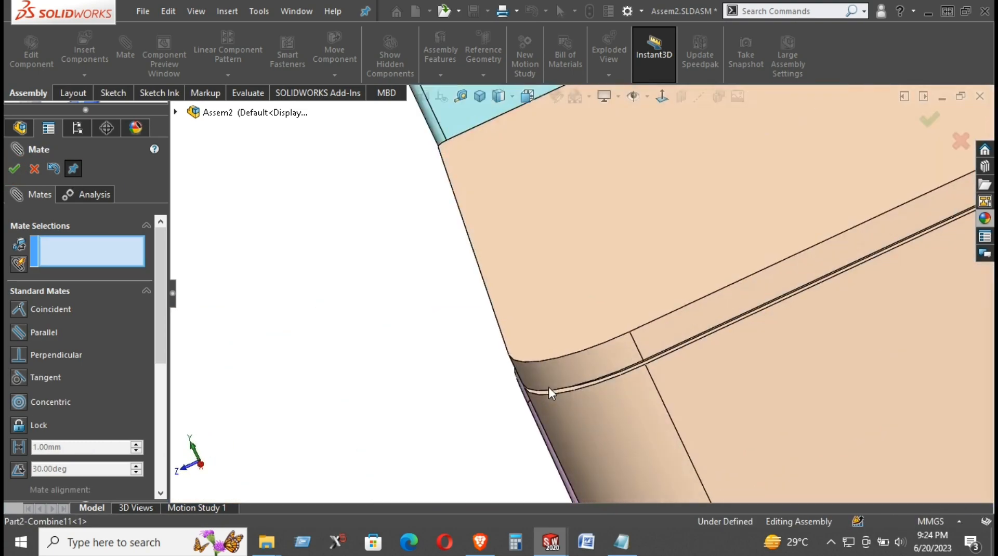
pyautogui.moveTo(555, 357); pyautogui.dragTo(625, 413, button='middle')
pyautogui.scroll(-2, 608, 377)
pyautogui.click(608, 340)
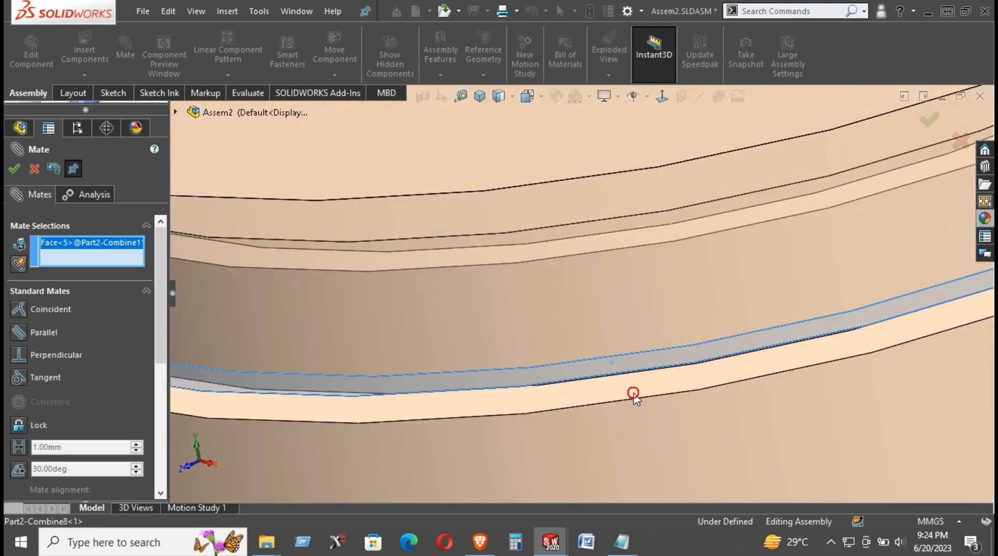
pyautogui.click(633, 394)
pyautogui.click(798, 420)
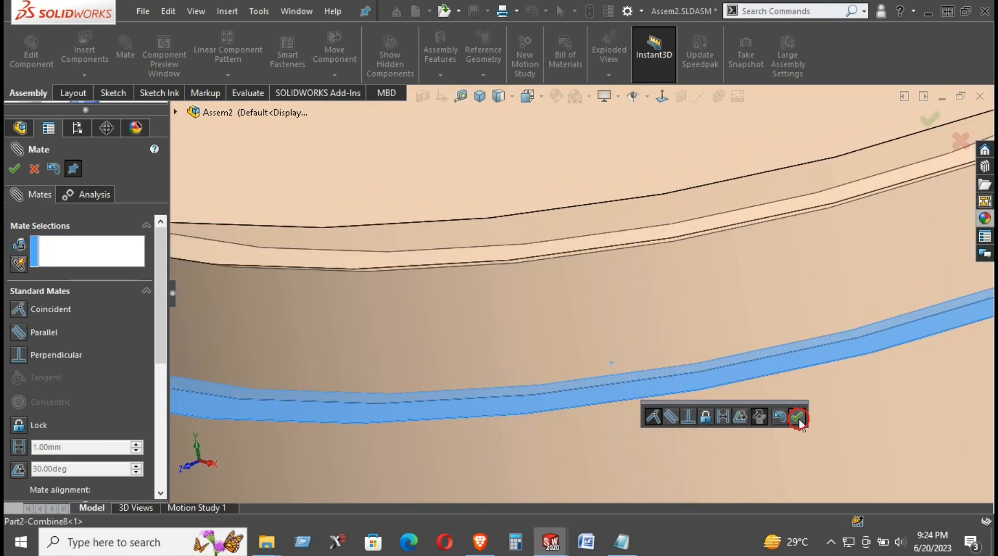
# - Add a coincident mate between the long side face of lid Part2-Combine10 and the long outer face of open upper tray Part2-Combine7
pyautogui.scroll(5, 794, 420)
pyautogui.scroll(5, 791, 422)
pyautogui.moveTo(777, 374); pyautogui.dragTo(808, 334, button='middle')
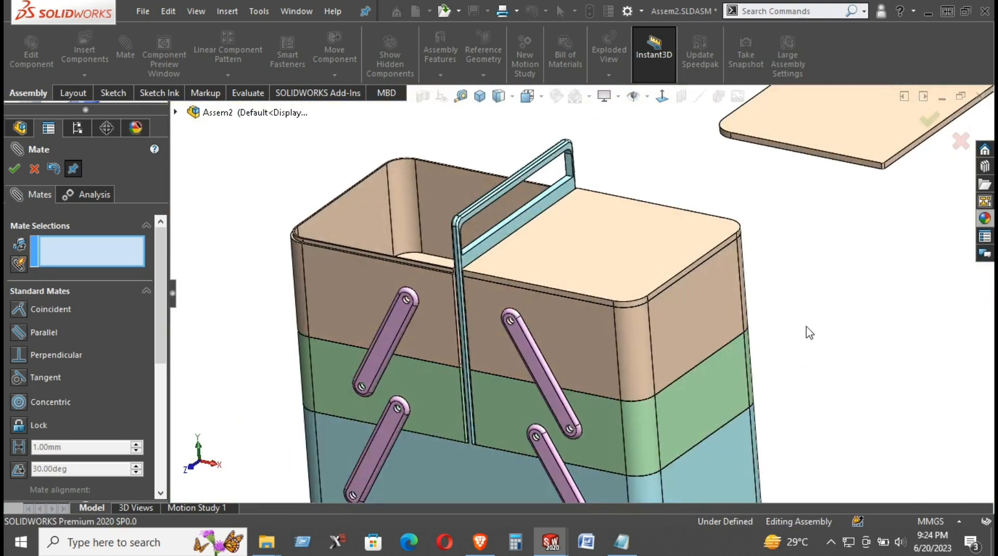
pyautogui.scroll(-4, 837, 193)
pyautogui.click(825, 168)
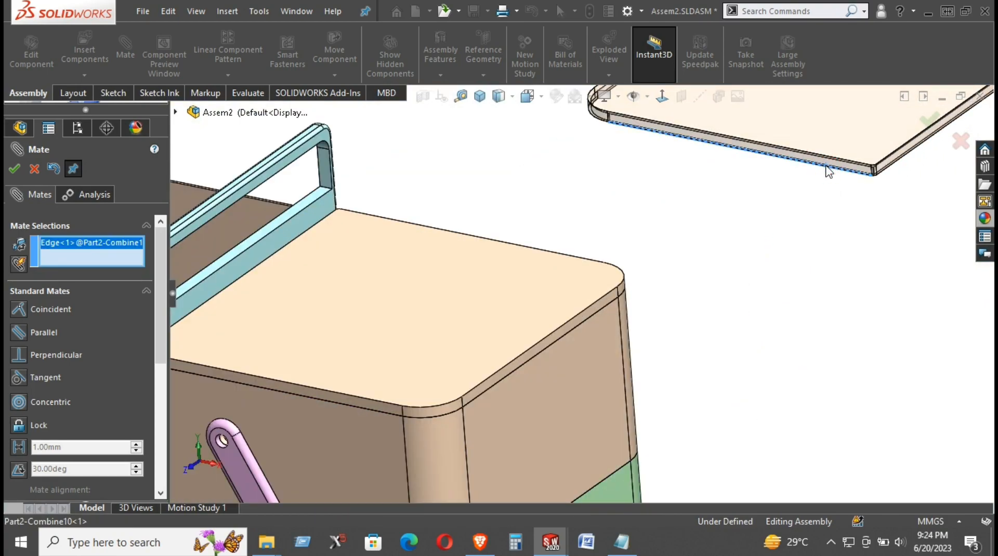
pyautogui.click(825, 167)
pyautogui.click(827, 167)
pyautogui.scroll(5, 554, 358)
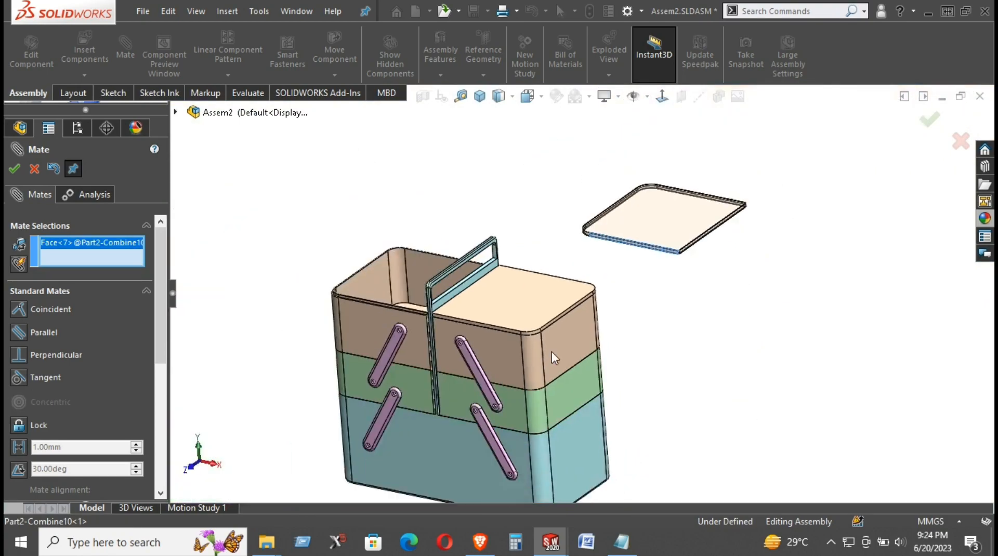
pyautogui.click(379, 326)
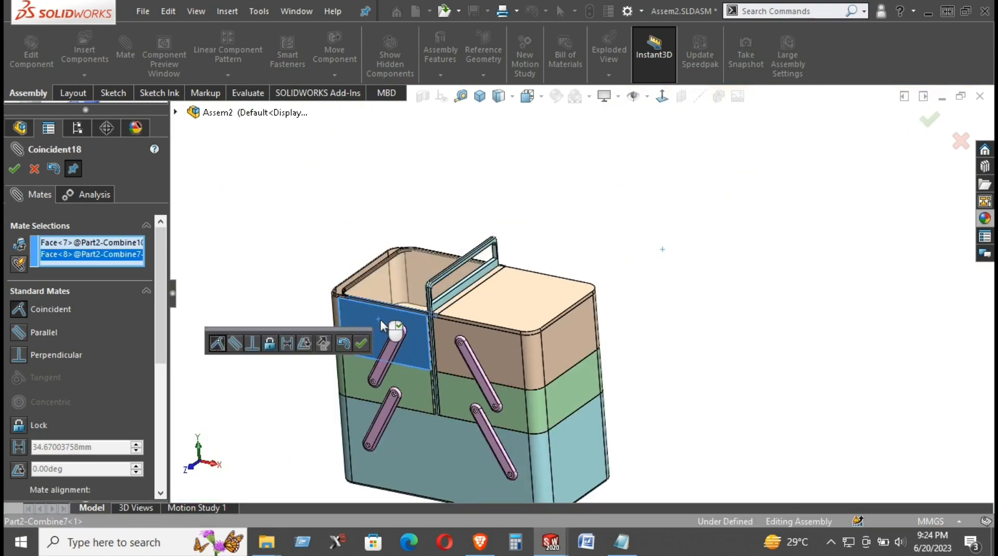
pyautogui.click(367, 342)
# - Pull lid Part2-Combine10 outward and make its short end face coincident with the outer end face of tray Part2-Combine7
pyautogui.scroll(-4, 396, 291)
pyautogui.moveTo(402, 287); pyautogui.dragTo(253, 188)
pyautogui.moveTo(457, 263); pyautogui.dragTo(455, 254, button='middle')
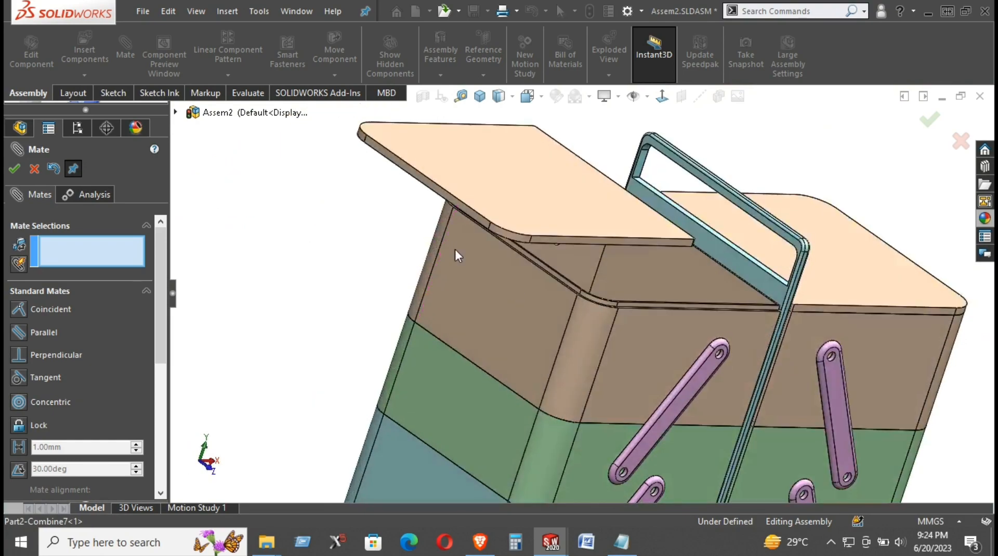
pyautogui.click(429, 190)
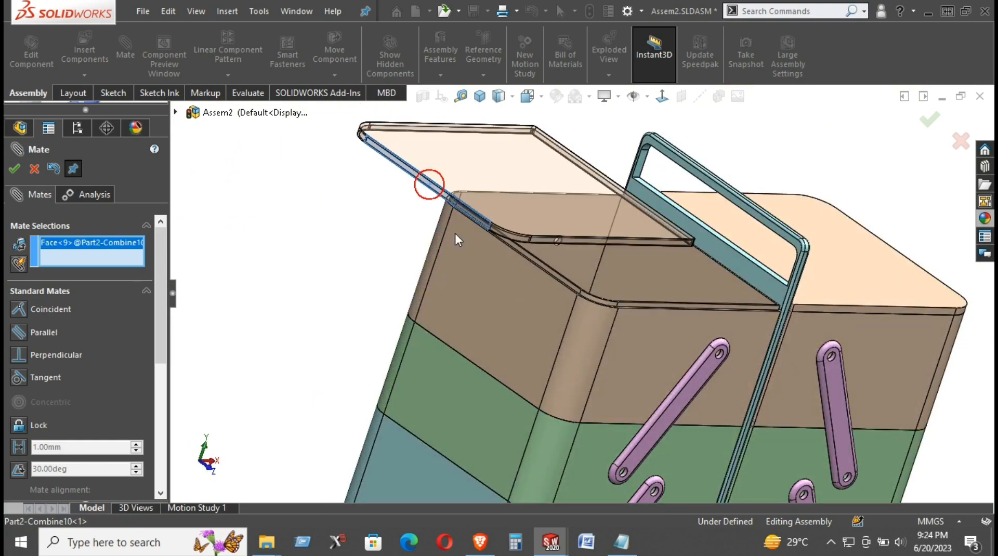
pyautogui.click(476, 273)
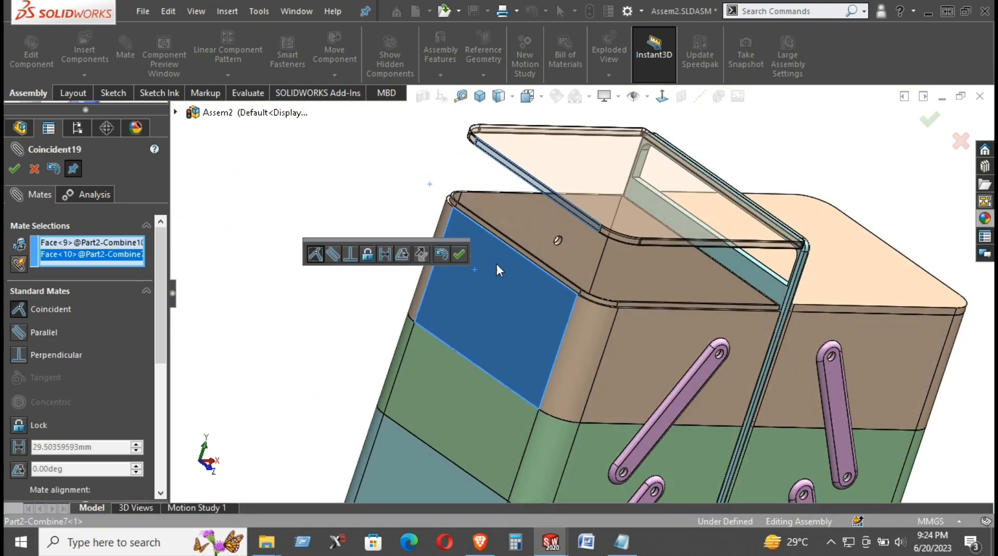
pyautogui.click(459, 255)
# - Seat lid Part2-Combine10 with a coincident mate between the rim of tray Part2-Combine7 and the lid's underside rim
pyautogui.scroll(-5, 576, 236)
pyautogui.scroll(-4, 411, 224)
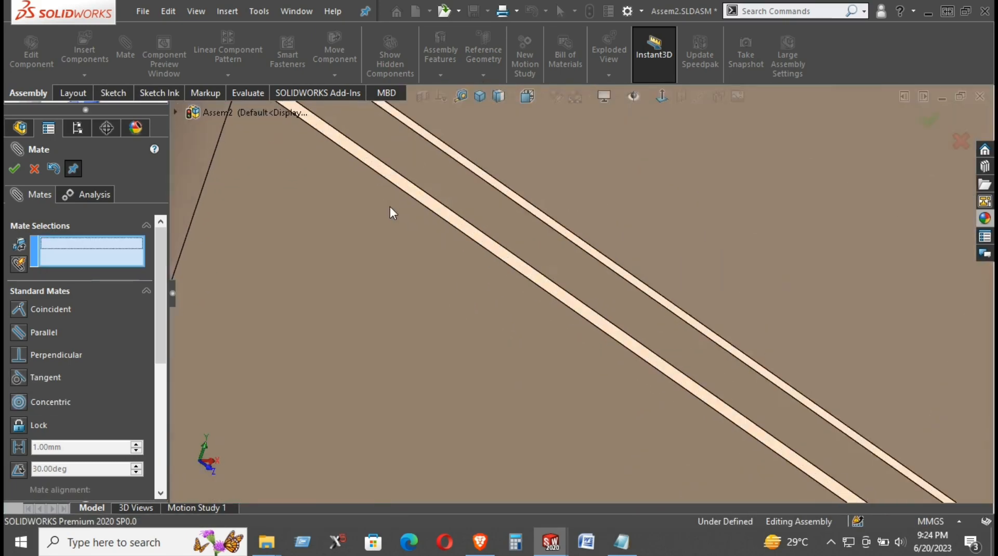
pyautogui.click(410, 195)
pyautogui.scroll(6, 525, 357)
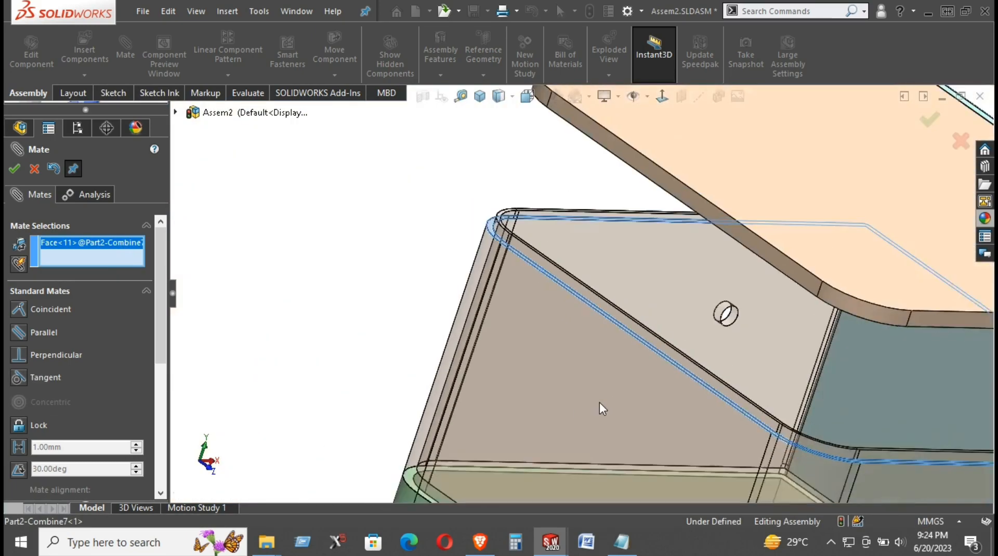
pyautogui.moveTo(611, 317); pyautogui.dragTo(577, 256, button='middle')
pyautogui.scroll(-6, 574, 284)
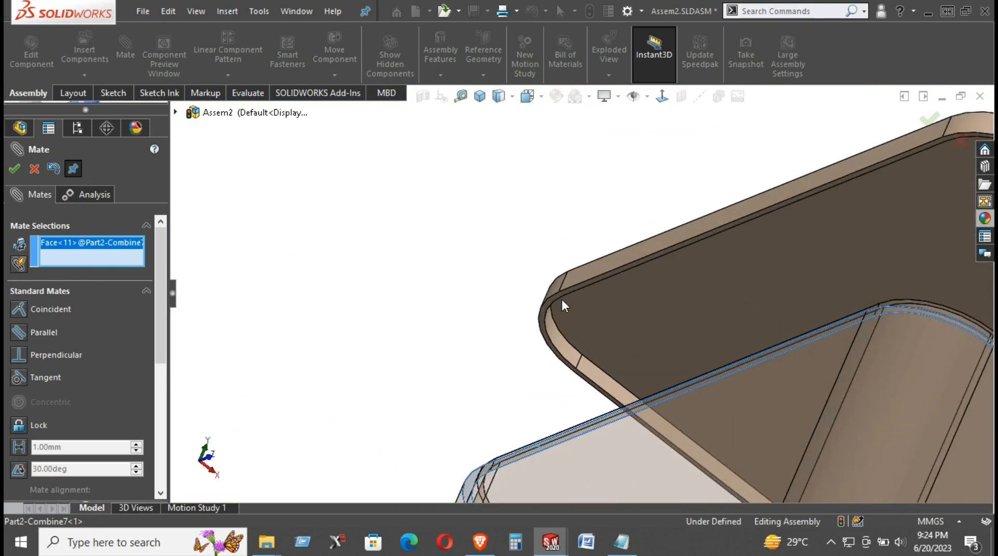
pyautogui.click(550, 315)
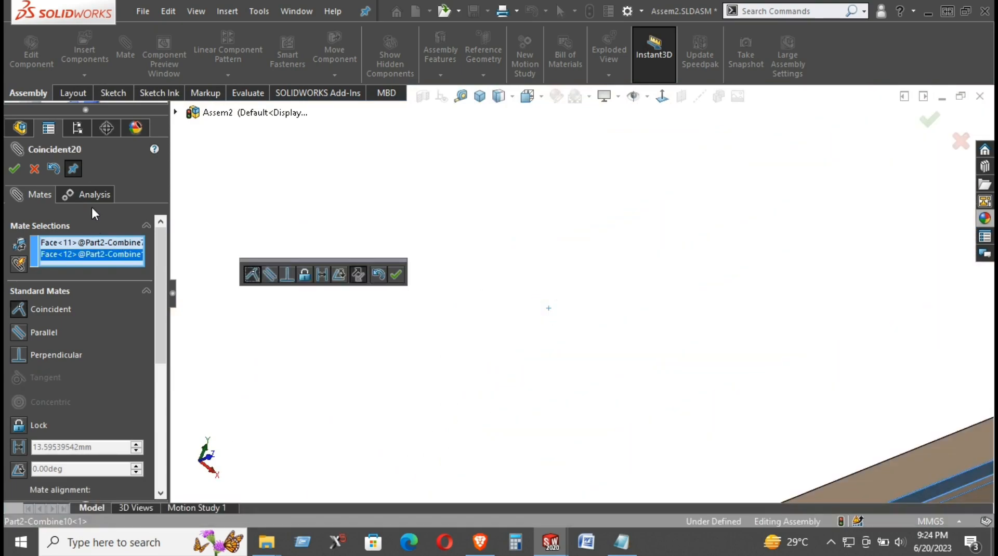
pyautogui.click(15, 168)
# - Finish mating, save the assembly, and display it in the isometric view
pyautogui.scroll(5, 698, 389)
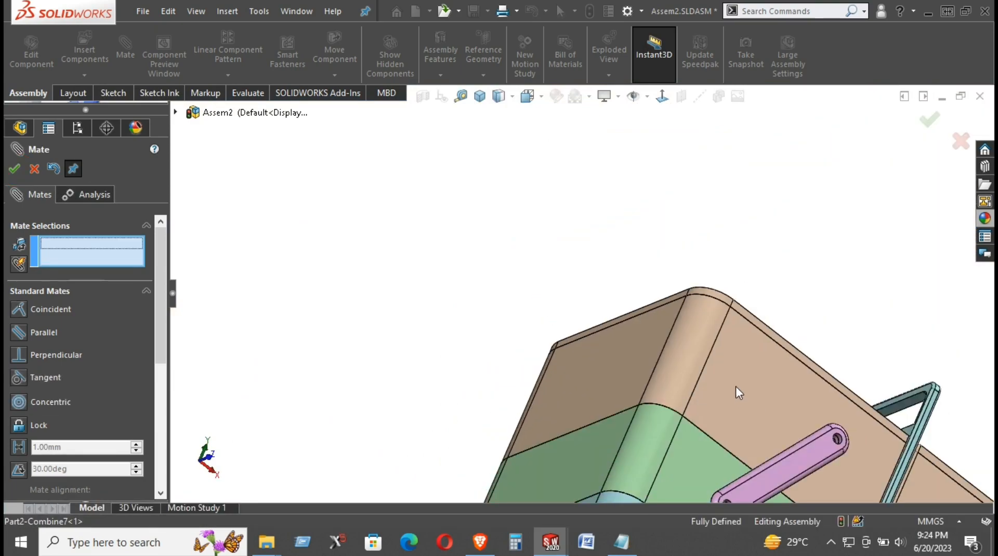
pyautogui.scroll(3, 744, 341)
pyautogui.scroll(-3, 706, 343)
pyautogui.moveTo(706, 343); pyautogui.dragTo(600, 312, button='middle')
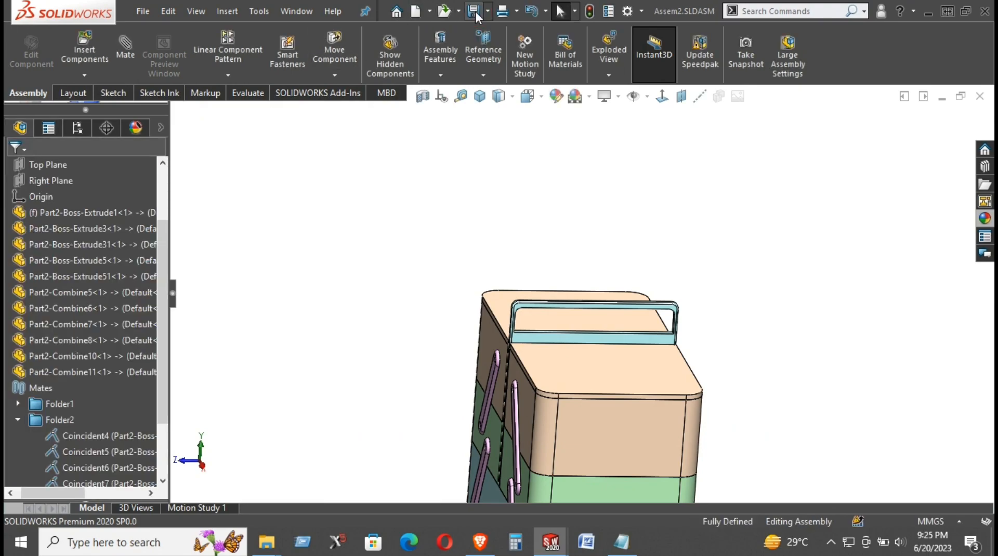
pyautogui.scroll(3, 751, 350)
pyautogui.moveTo(743, 337); pyautogui.dragTo(872, 353, button='middle')
pyautogui.click(479, 97)
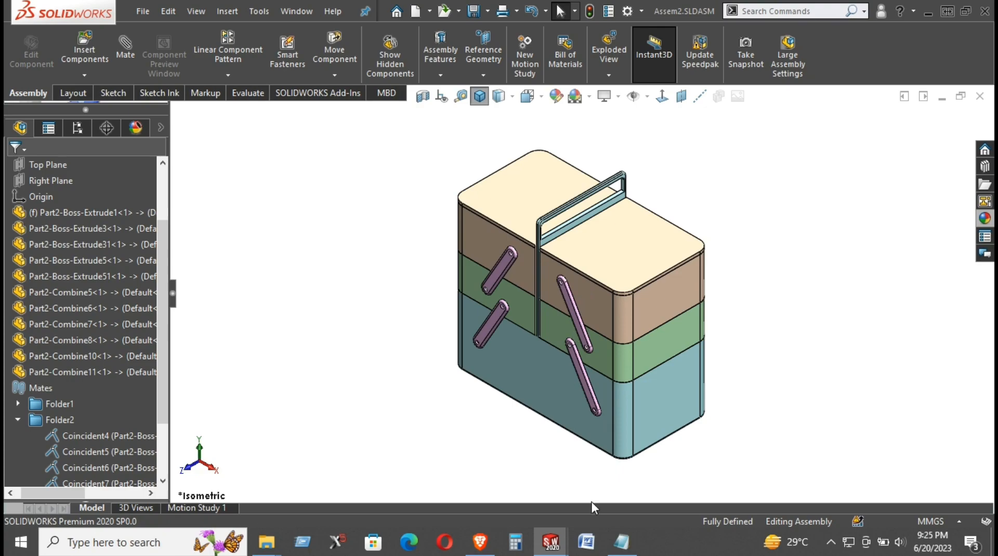
# - Copy the four pink link arms, placing two copies beside each end of the box
pyautogui.moveTo(624, 364); pyautogui.dragTo(671, 356, button='middle')
pyautogui.scroll(-3, 600, 277)
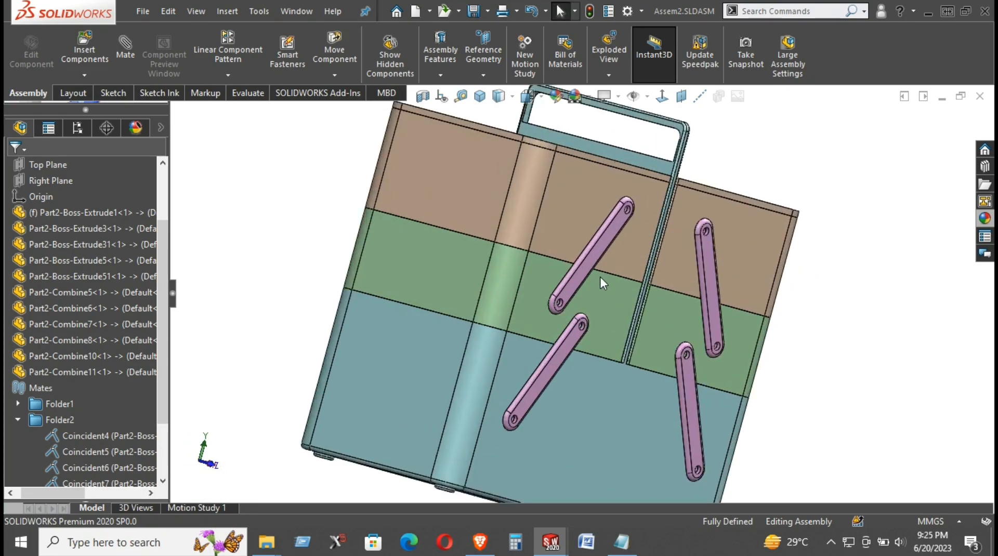
pyautogui.keyDown('ctrl'); pyautogui.moveTo(581, 270); pyautogui.dragTo(287, 232); pyautogui.keyUp('ctrl')
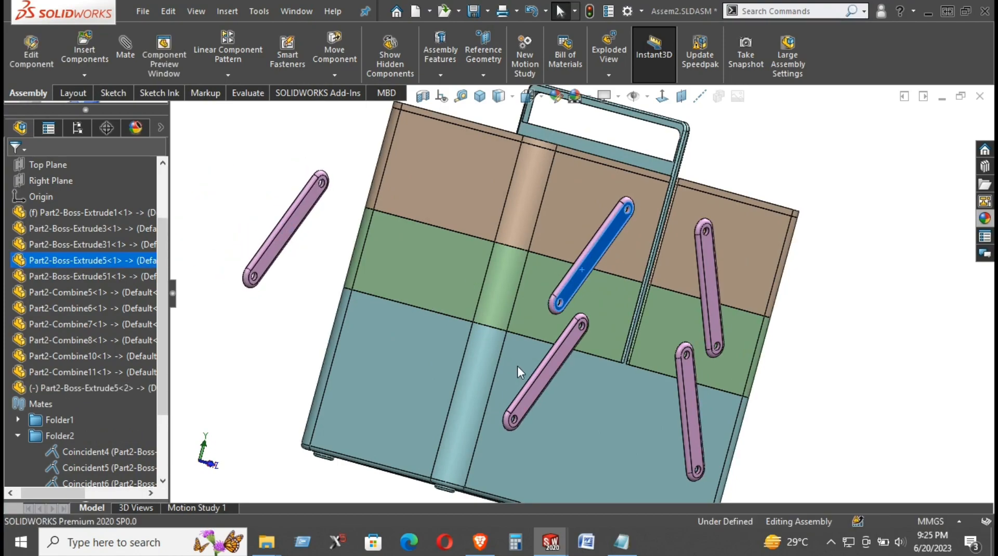
pyautogui.keyDown('ctrl'); pyautogui.moveTo(537, 393); pyautogui.dragTo(260, 353); pyautogui.keyUp('ctrl')
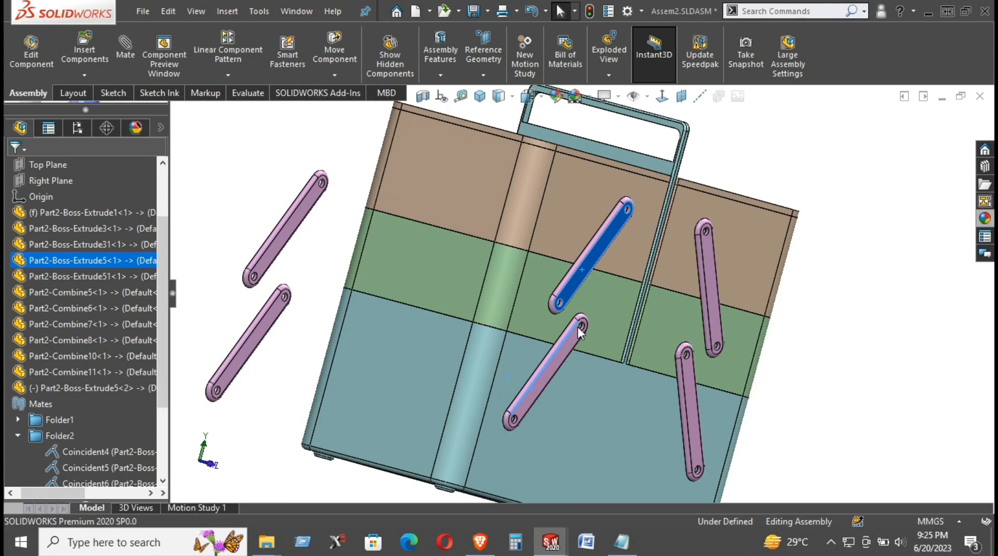
pyautogui.keyDown('ctrl'); pyautogui.moveTo(704, 302); pyautogui.dragTo(825, 237); pyautogui.keyUp('ctrl')
pyautogui.keyDown('ctrl'); pyautogui.moveTo(692, 402); pyautogui.dragTo(838, 409); pyautogui.keyUp('ctrl')
pyautogui.scroll(1, 676, 328)
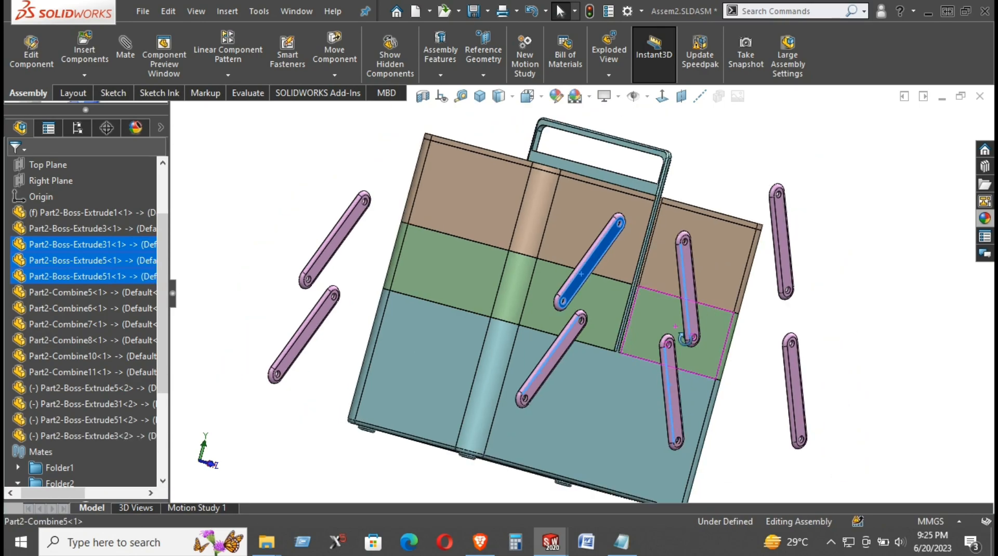
# - Turn the two copied link arms beside one end of the box using Rotate Component with Free Drag
pyautogui.moveTo(675, 327); pyautogui.dragTo(790, 387, button='middle')
pyautogui.click(914, 268)
pyautogui.scroll(-2, 733, 335)
pyautogui.moveTo(741, 322); pyautogui.dragTo(846, 341)
pyautogui.scroll(3, 560, 252)
pyautogui.click(832, 232)
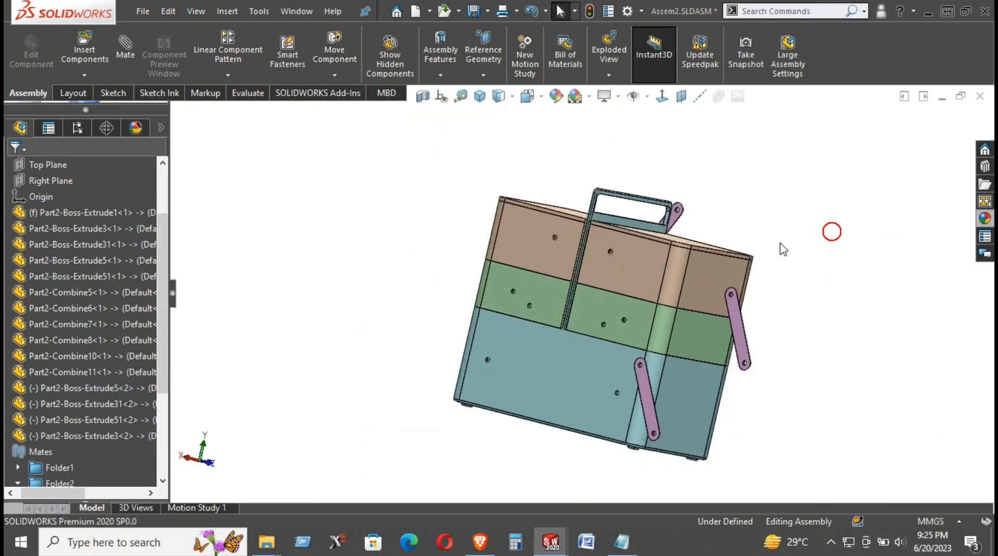
pyautogui.click(231, 74)
pyautogui.click(335, 76)
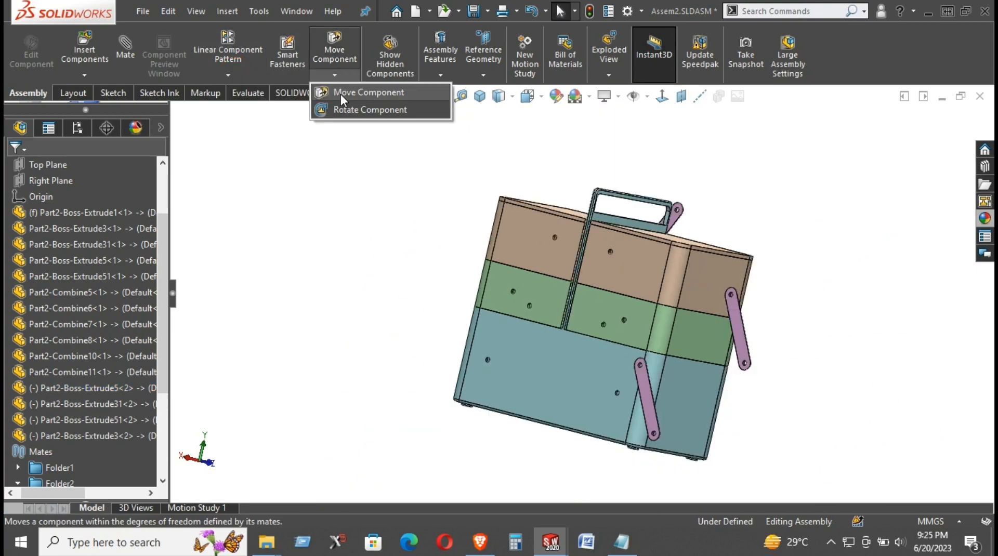
pyautogui.click(371, 110)
pyautogui.moveTo(749, 356)
pyautogui.mouseDown()
pyautogui.moveTo(837, 353)
pyautogui.moveTo(978, 284)
pyautogui.mouseUp()
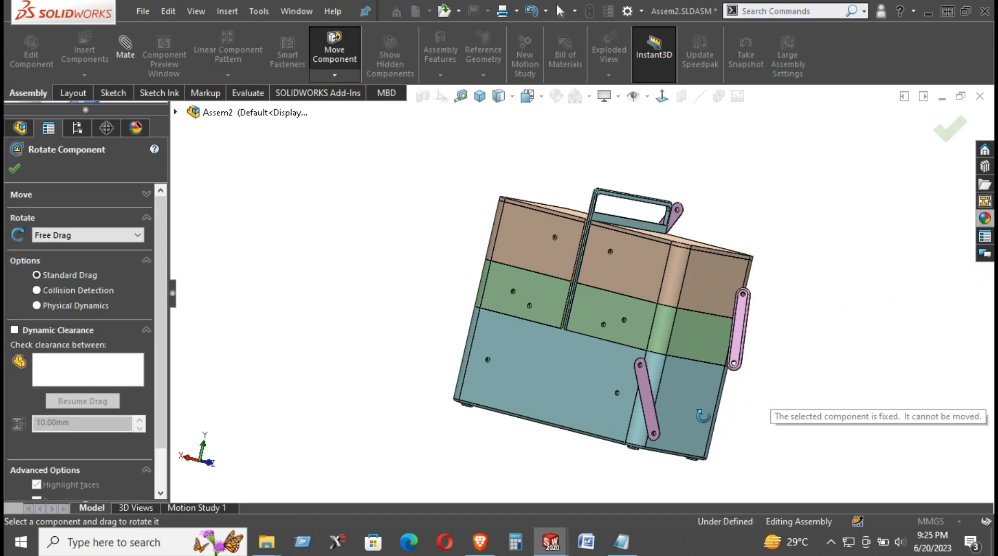
pyautogui.moveTo(653, 414); pyautogui.dragTo(502, 332)
pyautogui.moveTo(514, 404); pyautogui.dragTo(601, 457)
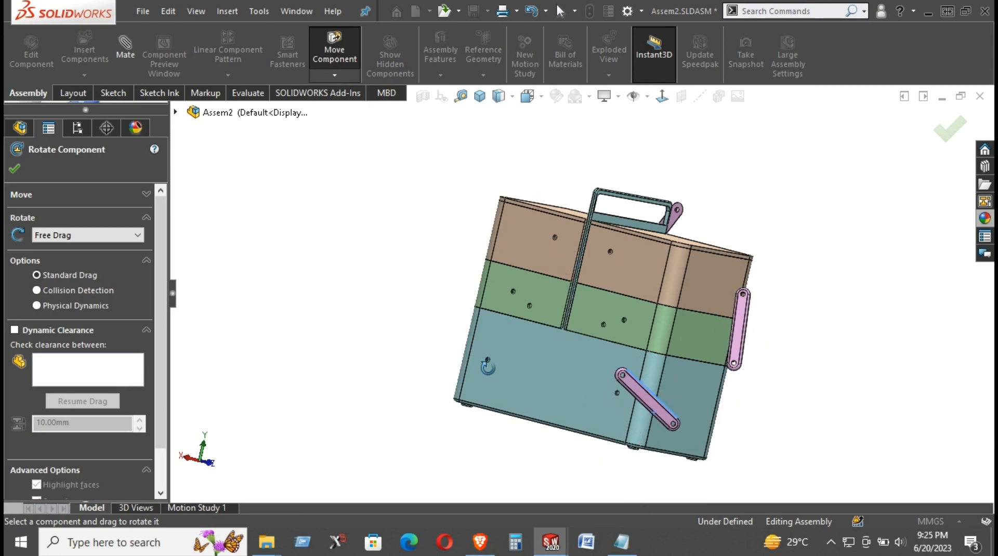
# - Turn the two copied link arms beside the opposite end with free-drag rotation and finish rotating components
pyautogui.moveTo(736, 384); pyautogui.dragTo(609, 376, button='middle')
pyautogui.moveTo(795, 318); pyautogui.dragTo(745, 356)
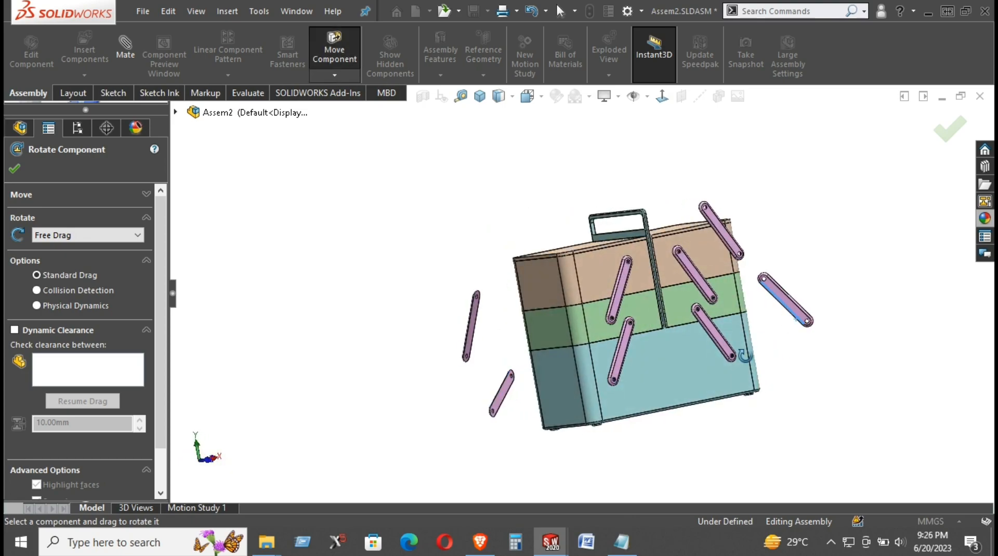
pyautogui.click(705, 212)
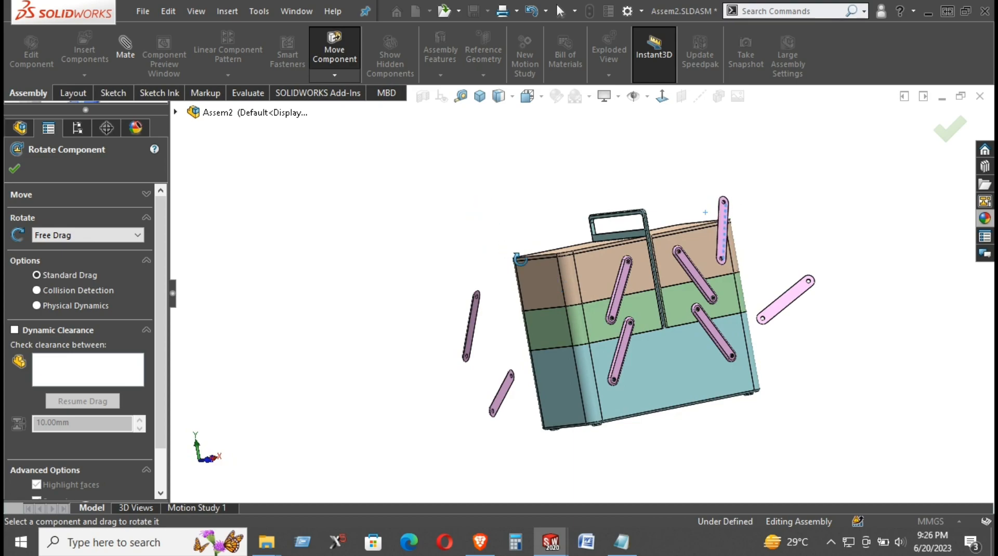
pyautogui.click(14, 170)
pyautogui.click(272, 234)
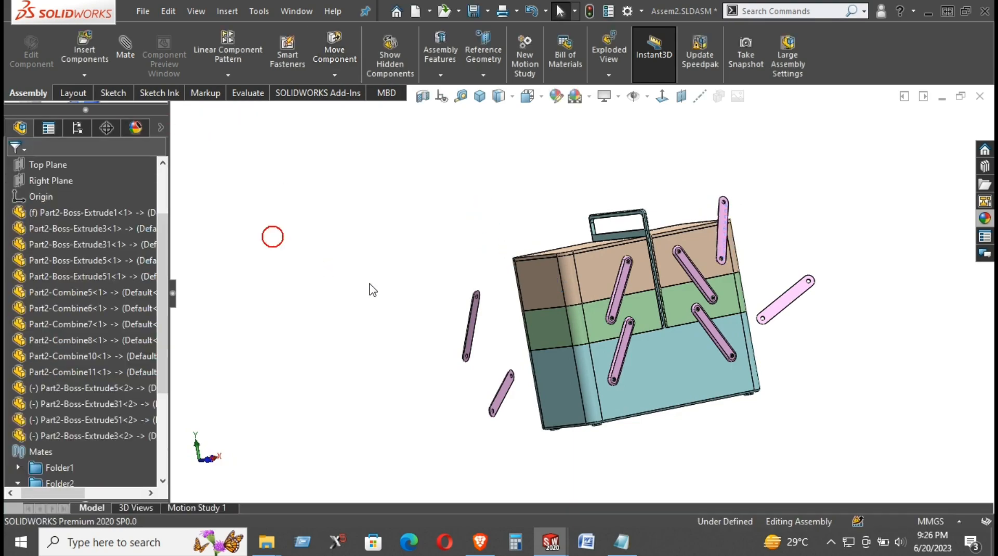
# - Mate the lower hole edge of link arm Part2-Boss-Extrude31<2> coincident with the hole edge in the blue base box
pyautogui.scroll(-5, 474, 369)
pyautogui.click(546, 408)
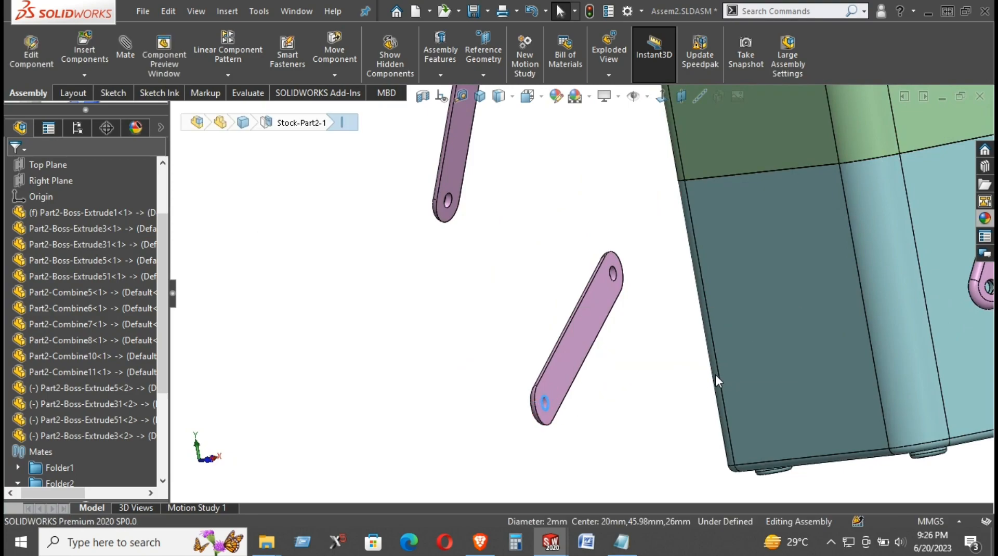
pyautogui.press('m')
pyautogui.moveTo(738, 374); pyautogui.dragTo(764, 364, button='middle')
pyautogui.scroll(-3, 631, 313)
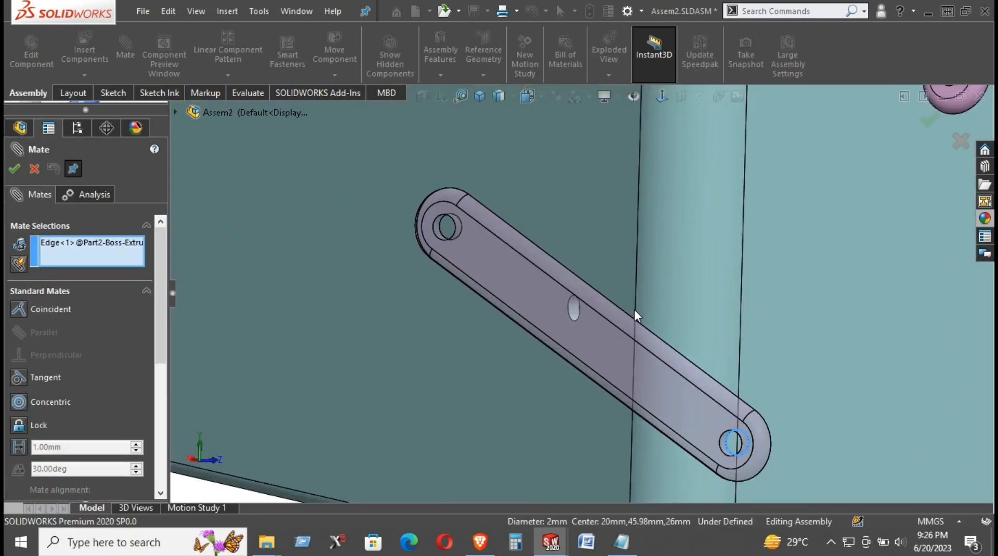
pyautogui.moveTo(634, 310); pyautogui.dragTo(658, 278, button='middle')
pyautogui.click(527, 327)
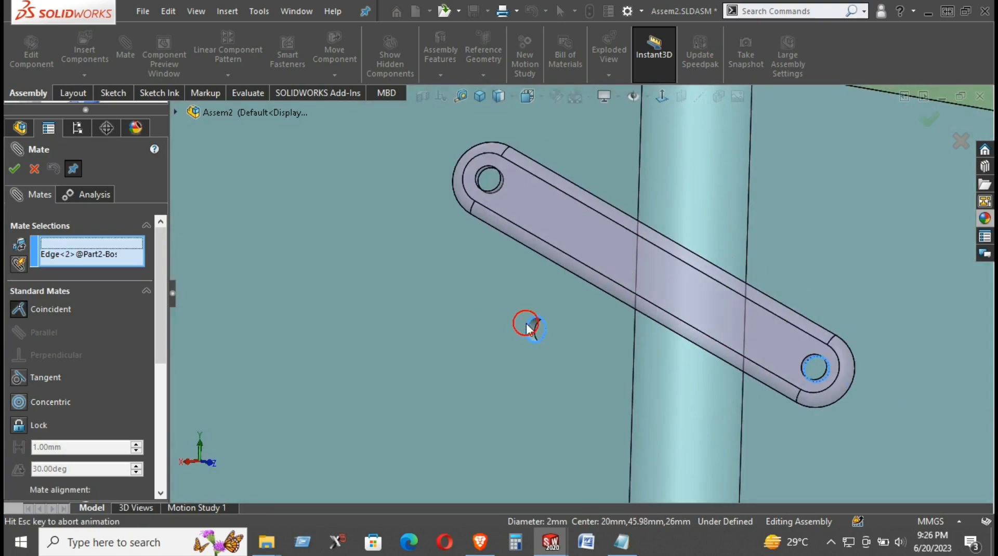
pyautogui.click(655, 346)
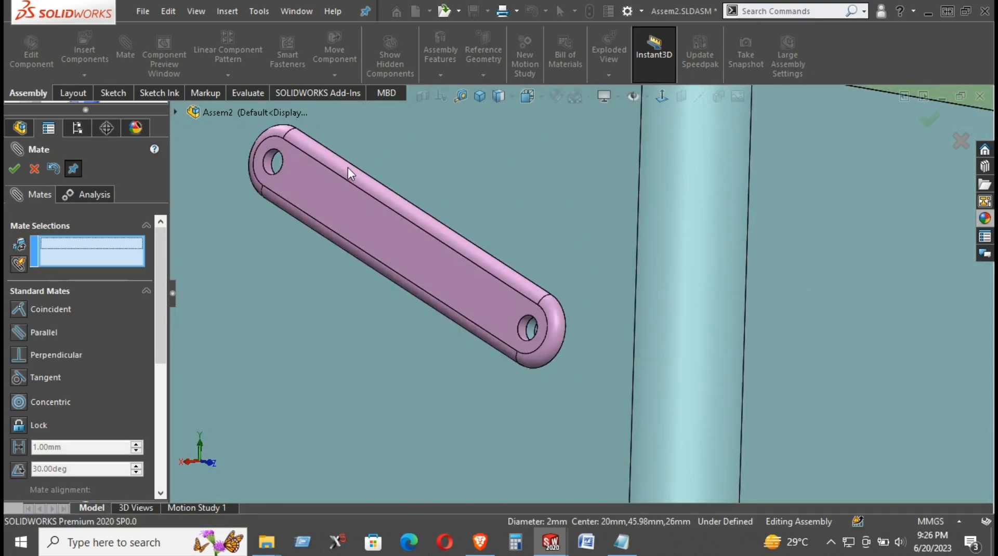
# - Make the upper hole edge of link arm Part2-Boss-Extrude31<2> coincident with the lower hole edge on green tray Part2-Combine6
pyautogui.scroll(-2, 261, 155)
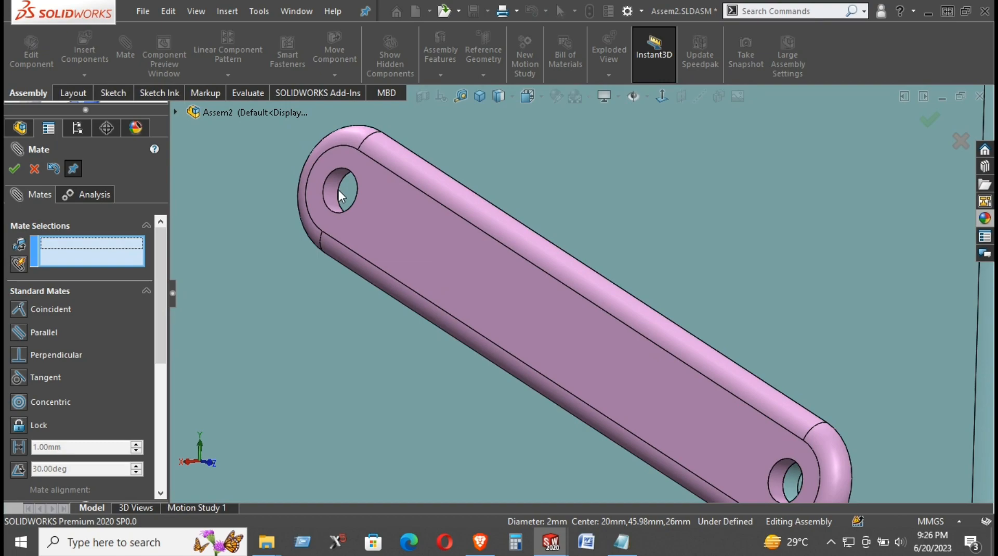
pyautogui.click(338, 190)
pyautogui.scroll(5, 360, 237)
pyautogui.scroll(-3, 525, 227)
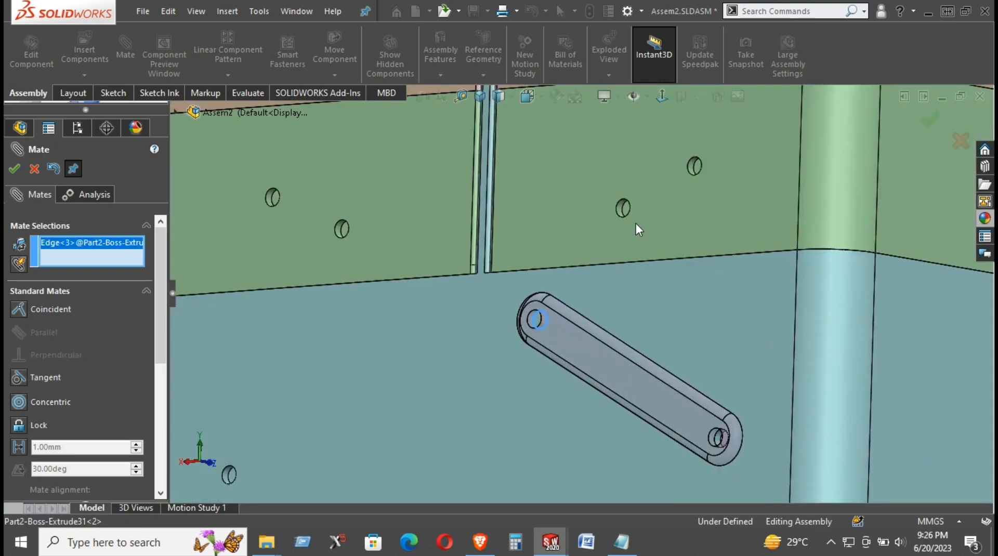
pyautogui.click(625, 216)
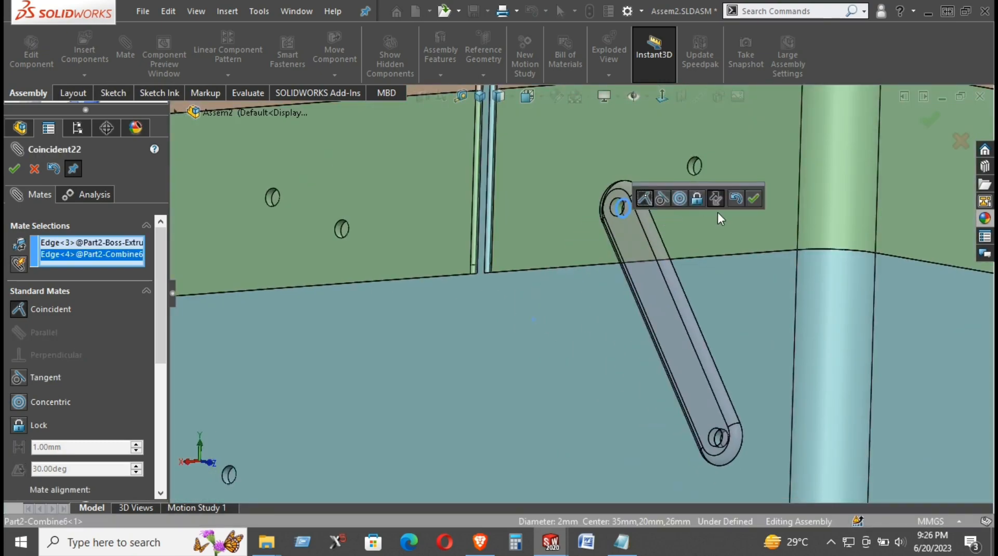
pyautogui.click(754, 198)
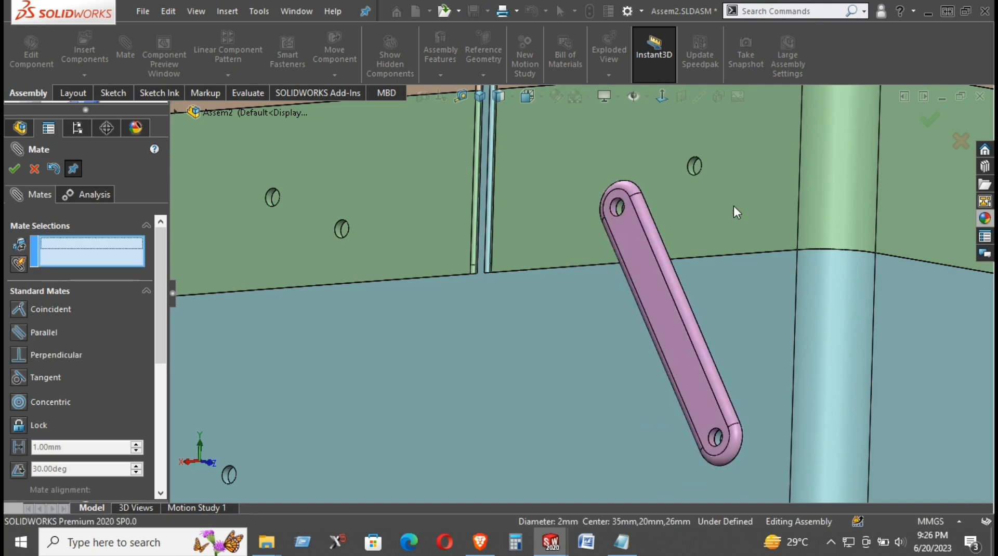
# - Make the upper hole edge of tray Part2-Combine6 coincident with the lower hole edge of link arm Part2-Boss-Extrude5<2>
pyautogui.click(694, 165)
pyautogui.scroll(5, 689, 282)
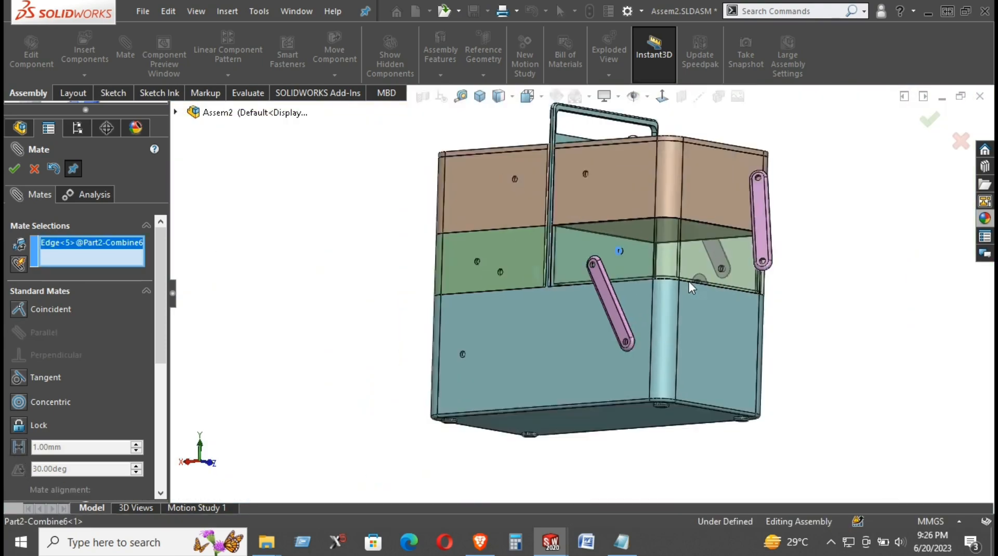
pyautogui.scroll(-5, 750, 263)
pyautogui.moveTo(750, 263)
pyautogui.mouseDown(button='middle')
pyautogui.moveTo(732, 257)
pyautogui.moveTo(716, 274)
pyautogui.moveTo(751, 254)
pyautogui.mouseUp(button='middle')
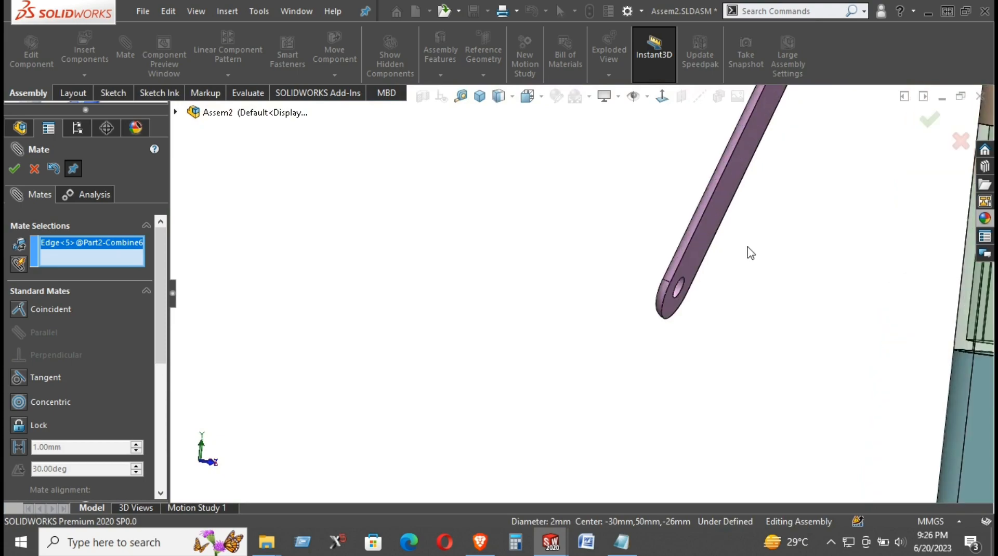
pyautogui.click(682, 279)
pyautogui.scroll(6, 737, 289)
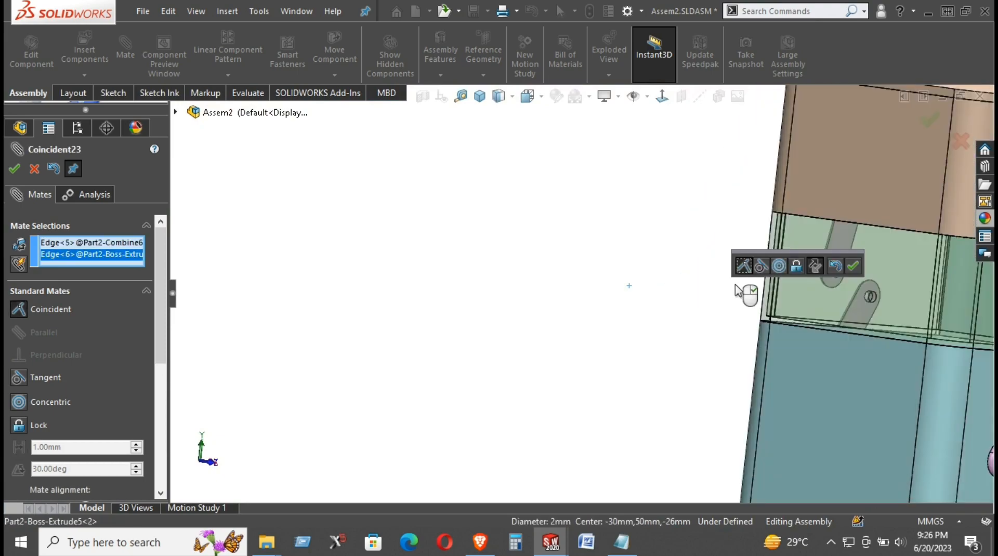
pyautogui.click(853, 267)
# - Make the upper hole edge of link arm Part2-Boss-Extrude5<2> coincident with the hole edge on upper tray Part2-Combine7
pyautogui.moveTo(625, 266); pyautogui.dragTo(754, 268, button='middle')
pyautogui.scroll(-2, 582, 214)
pyautogui.scroll(-8, 616, 216)
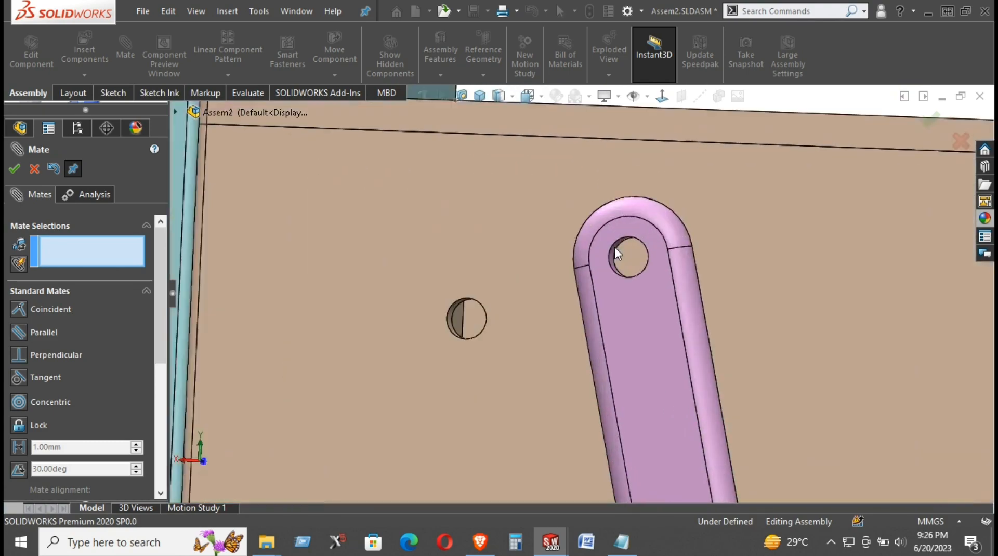
pyautogui.click(614, 255)
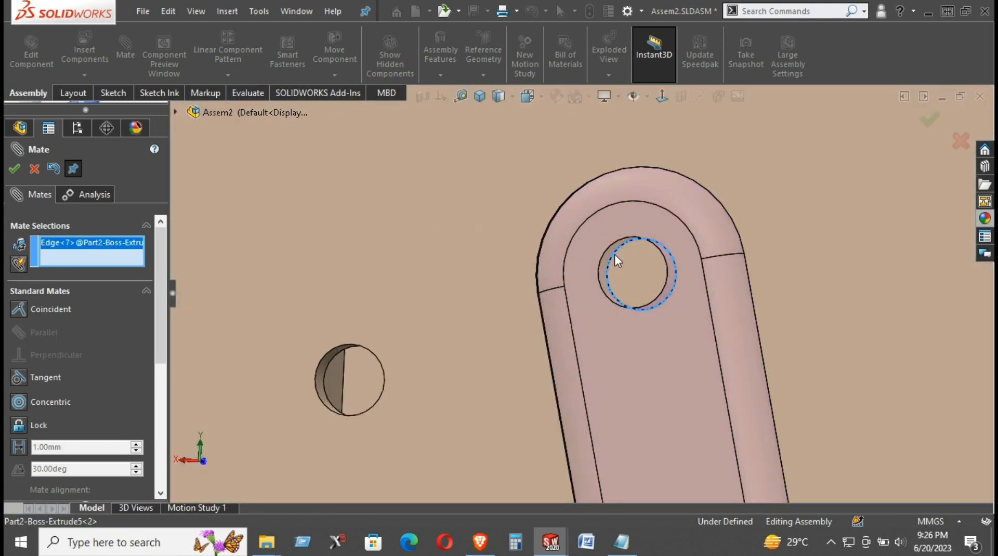
pyautogui.click(349, 342)
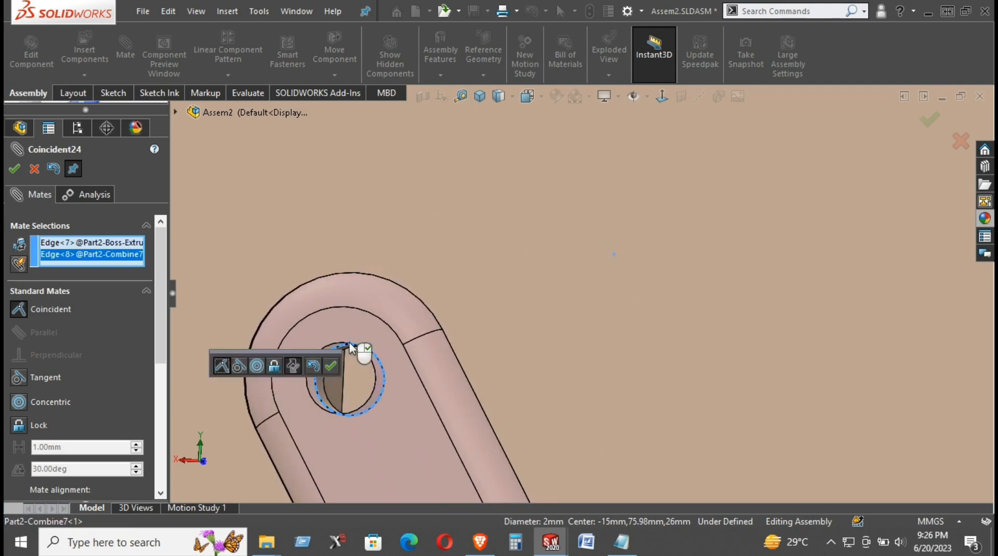
pyautogui.click(335, 364)
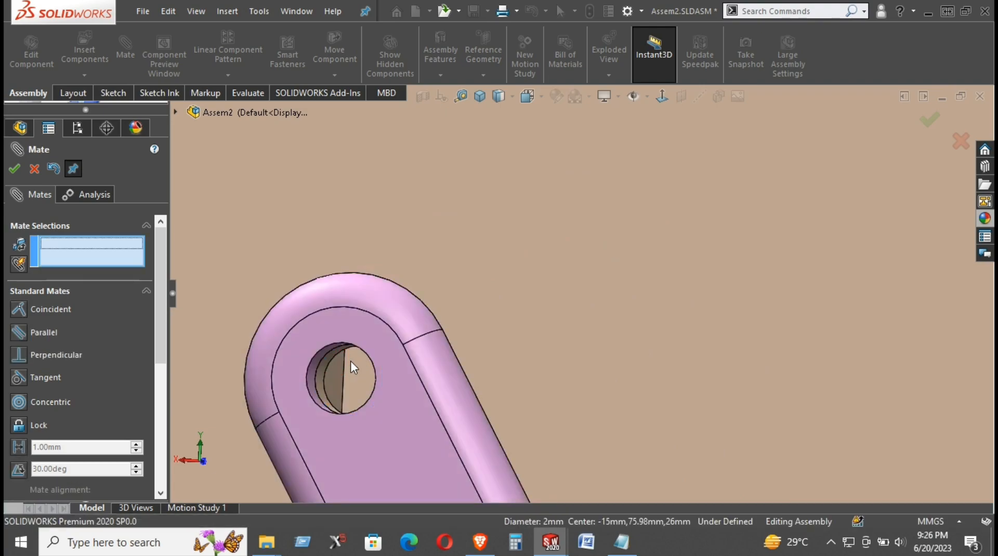
# - Mate one end hole of link arm Part2-Boss-Extrude3<2> coincident with the remaining hole in base box Part2-Boss-Extrude1
pyautogui.scroll(5, 460, 341)
pyautogui.scroll(3, 459, 341)
pyautogui.scroll(-2, 370, 439)
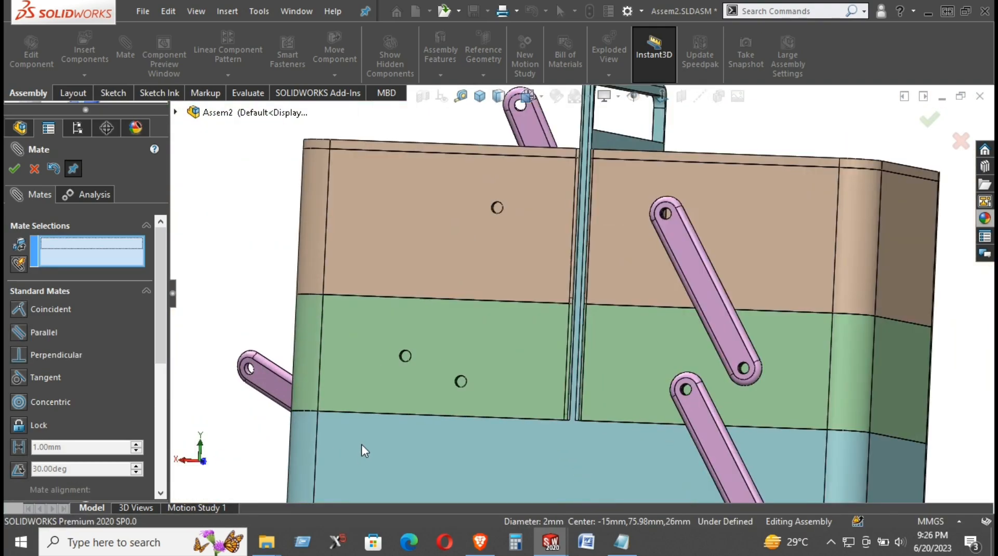
pyautogui.scroll(2, 368, 411)
pyautogui.scroll(-3, 373, 379)
pyautogui.moveTo(387, 335); pyautogui.dragTo(570, 379, button='middle')
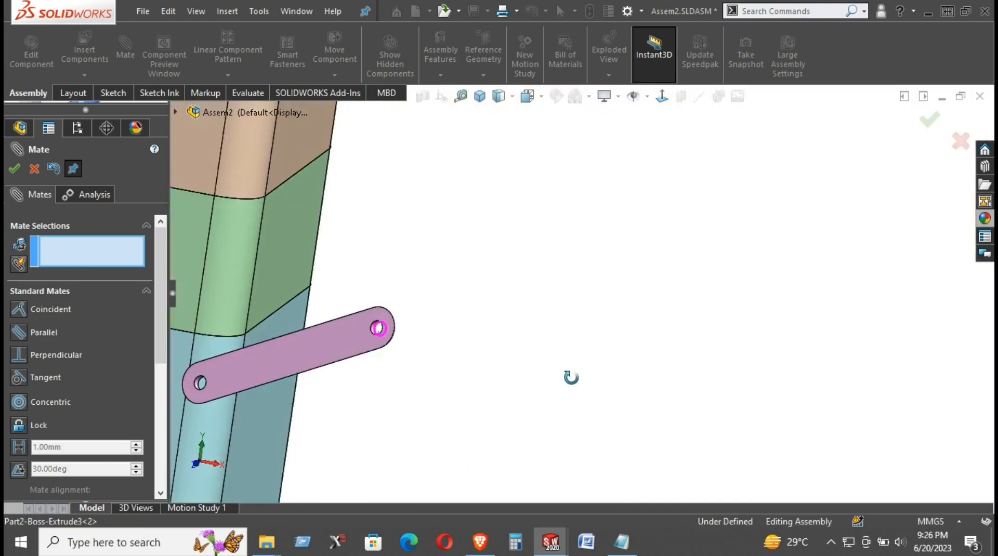
pyautogui.scroll(-3, 156, 377)
pyautogui.scroll(-1, 204, 376)
pyautogui.click(227, 378)
pyautogui.scroll(3, 227, 378)
pyautogui.moveTo(363, 389); pyautogui.dragTo(529, 344, button='middle')
pyautogui.scroll(-5, 555, 356)
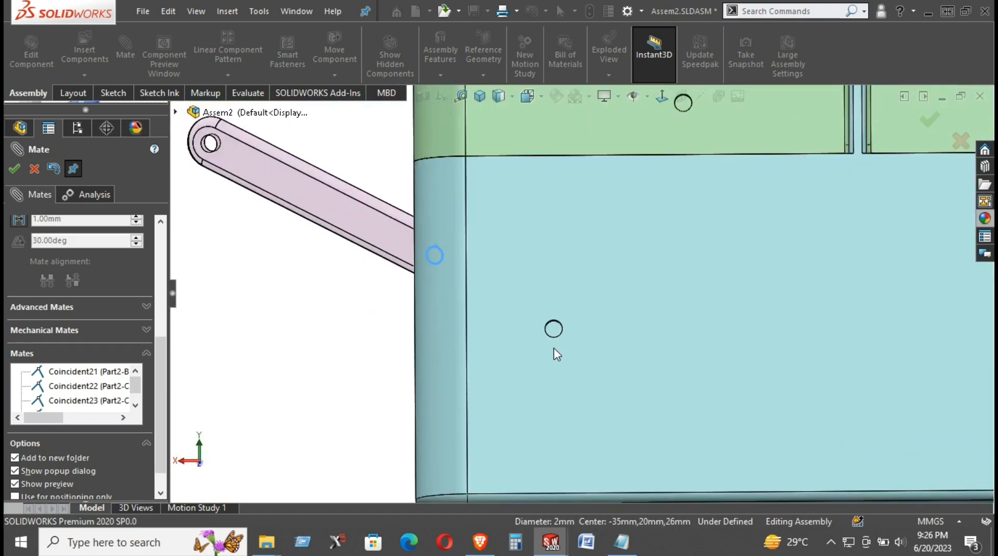
pyautogui.scroll(2, 558, 343)
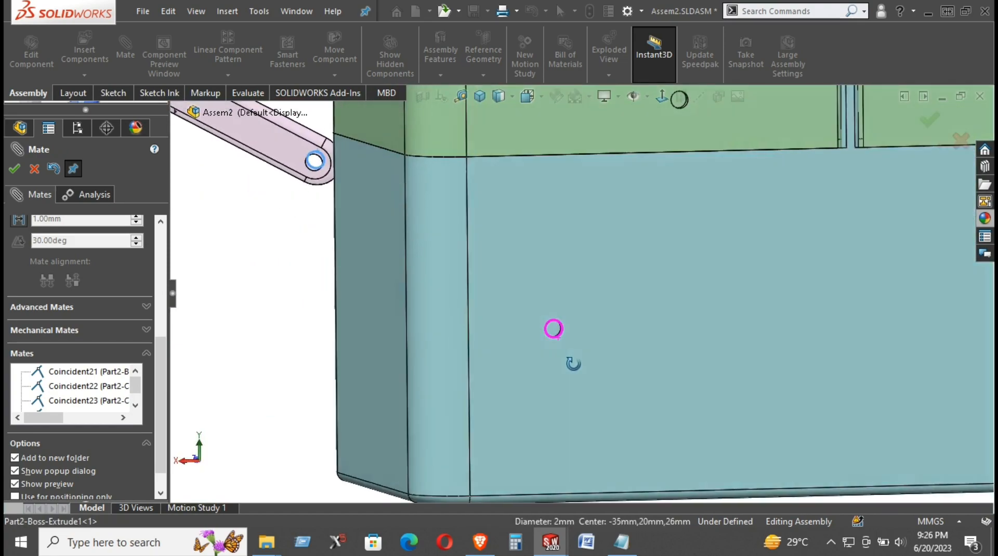
pyautogui.scroll(-5, 567, 353)
pyautogui.click(557, 320)
pyautogui.click(557, 320)
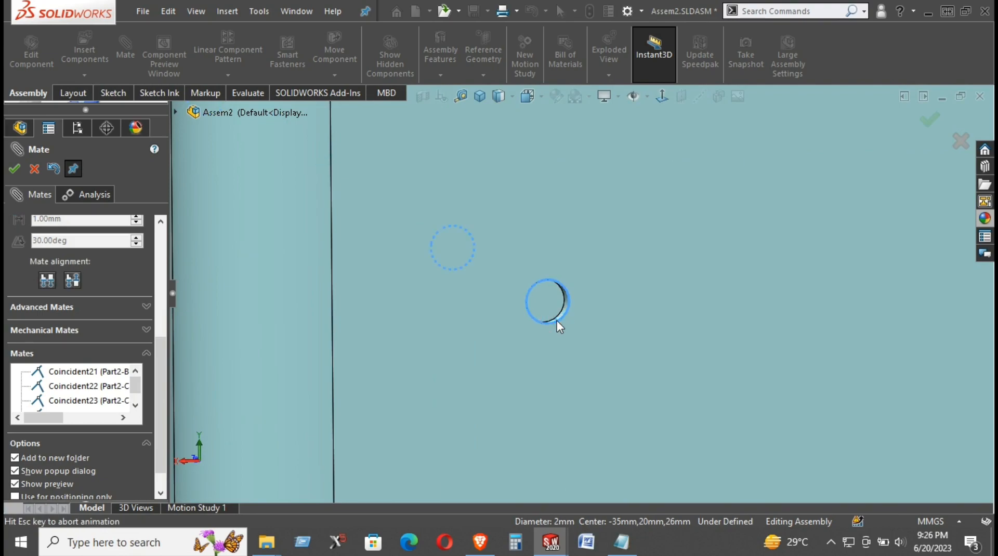
pyautogui.click(687, 347)
pyautogui.scroll(5, 579, 358)
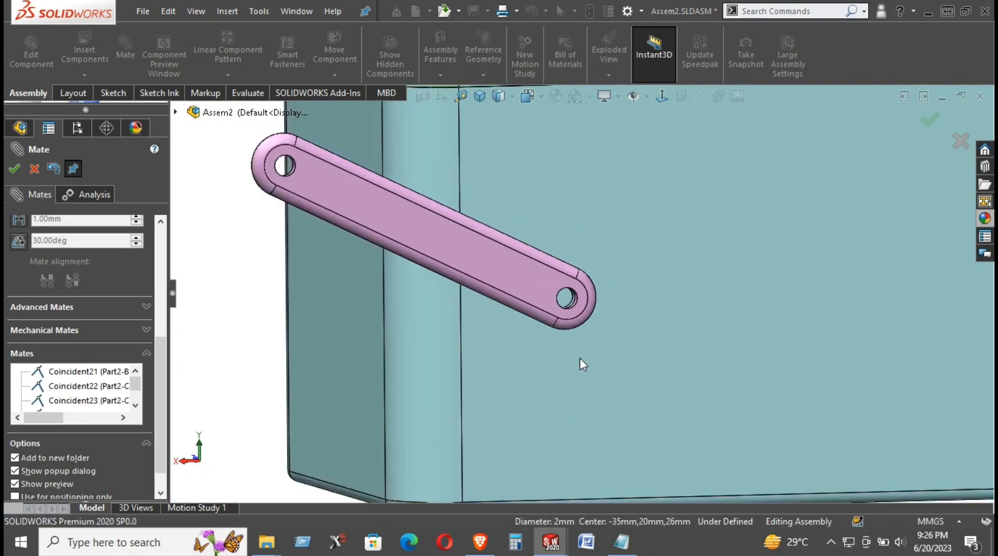
# - Make the free end hole of link arm Part2-Boss-Extrude3<2> coincident with the lower hole on the adjacent green tray
pyautogui.scroll(-10, 434, 272)
pyautogui.scroll(-4, 536, 254)
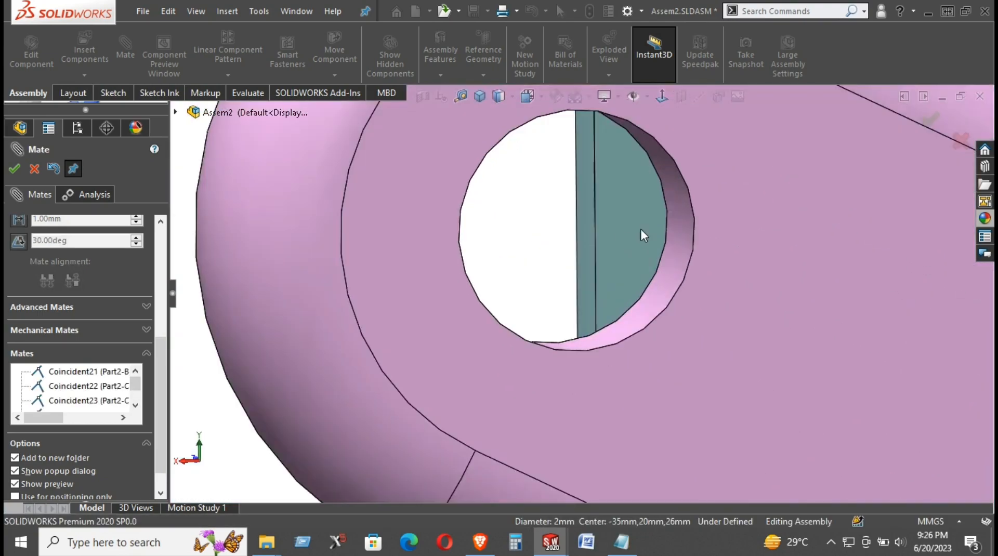
pyautogui.click(667, 232)
pyautogui.scroll(10, 634, 342)
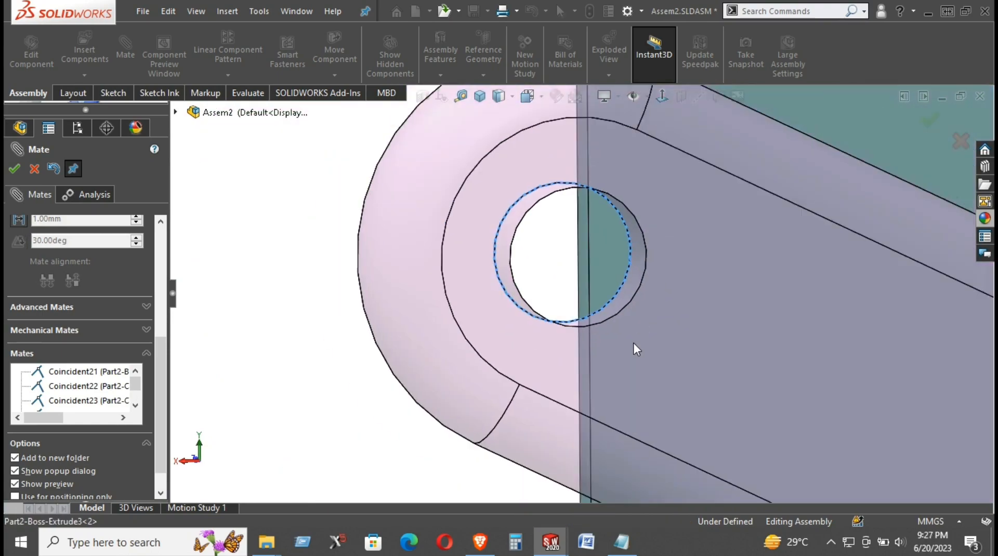
pyautogui.scroll(3, 629, 358)
pyautogui.scroll(-8, 724, 254)
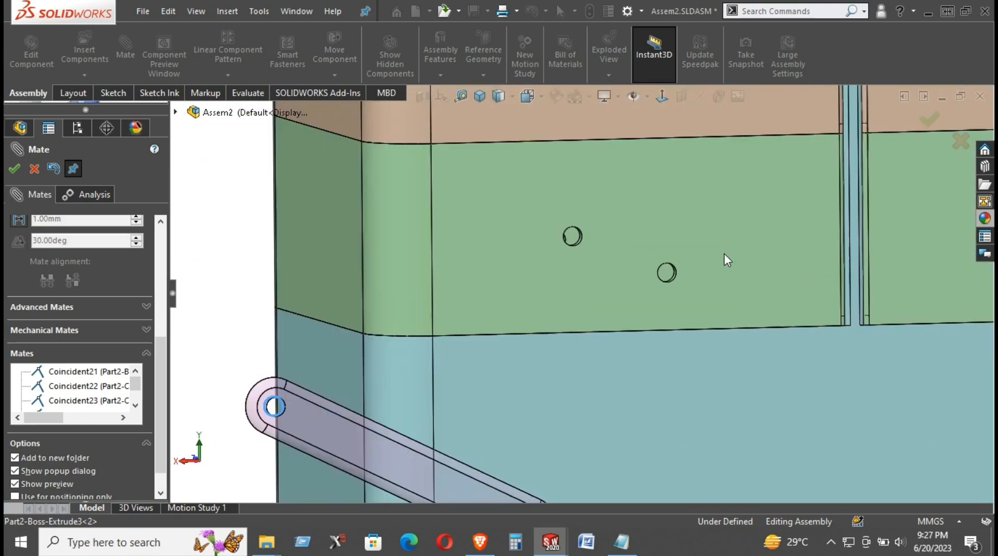
pyautogui.click(634, 264)
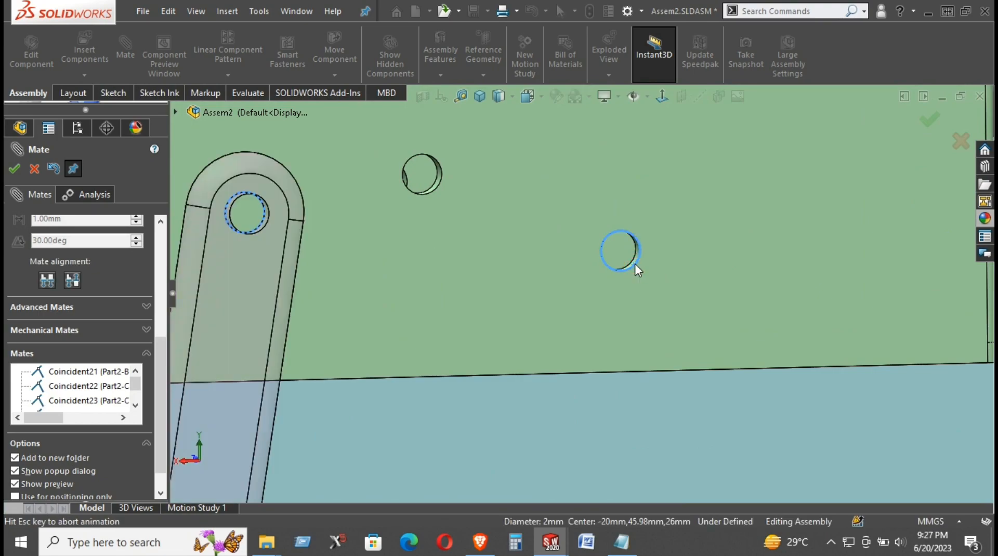
pyautogui.click(765, 249)
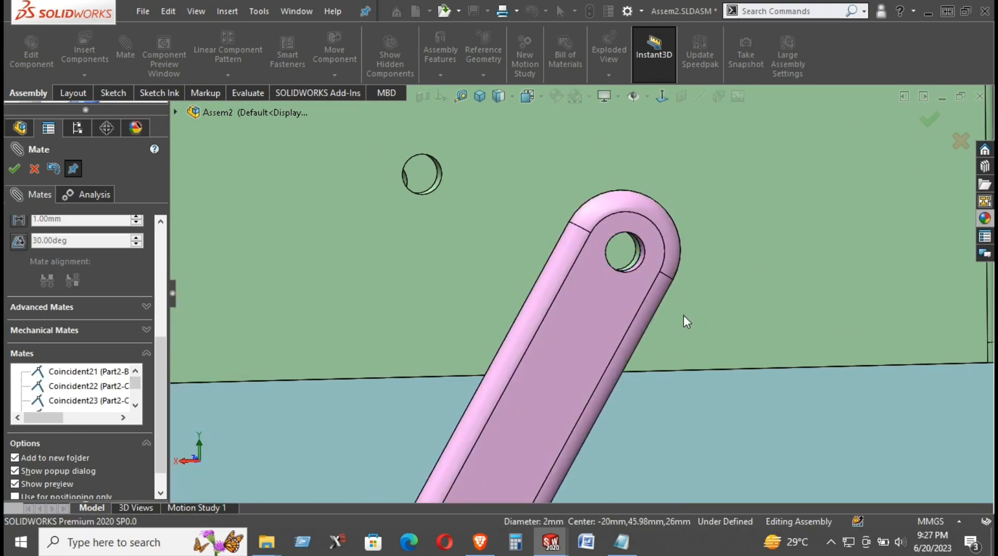
# - Mate the lower hole edge of link arm Part2-Boss-Extrude51<2> coincident with the free hole edge on green tray Part2-Combine5
pyautogui.press('f')
pyautogui.scroll(2, 528, 156)
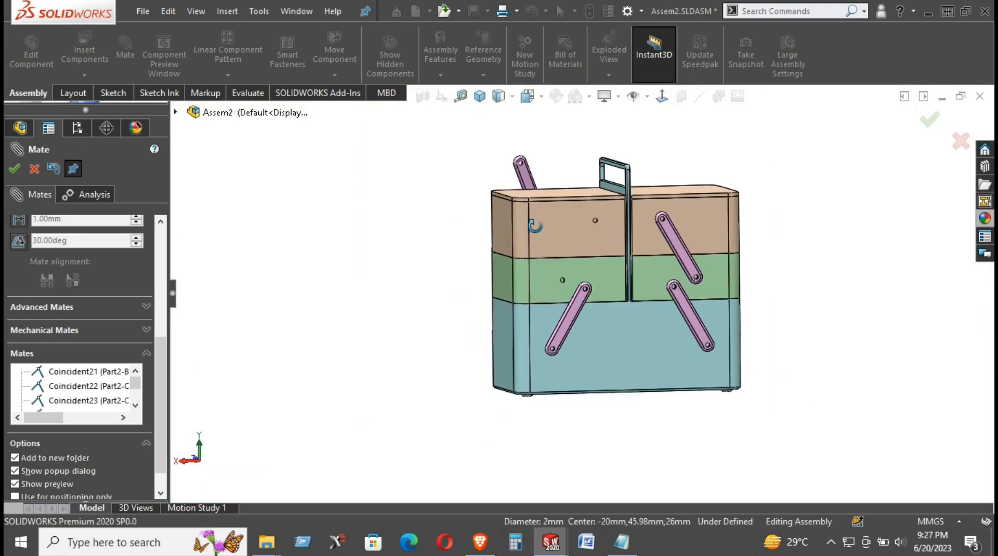
pyautogui.moveTo(535, 225); pyautogui.dragTo(559, 249, button='middle')
pyautogui.scroll(-10, 499, 208)
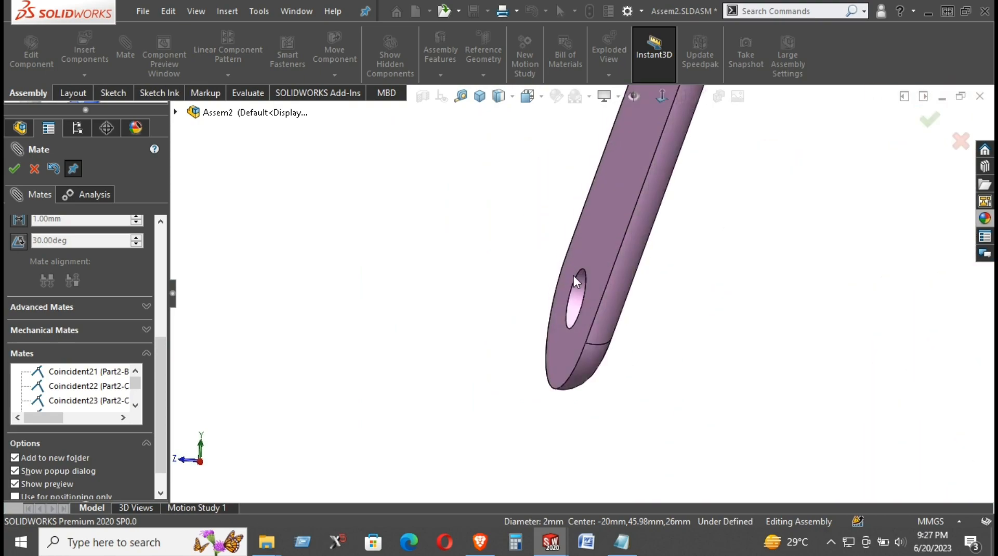
pyautogui.scroll(8, 577, 281)
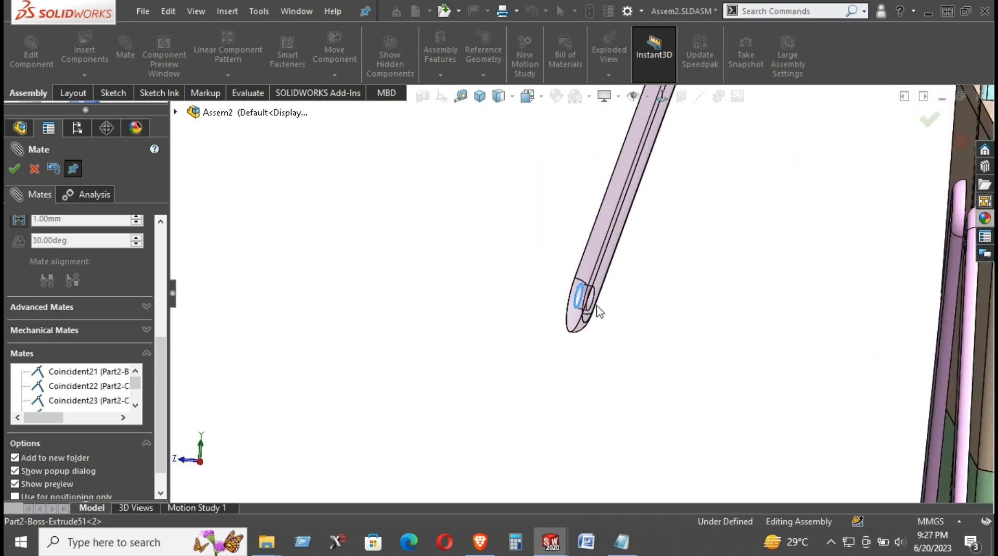
pyautogui.moveTo(613, 312); pyautogui.dragTo(707, 361, button='middle')
pyautogui.scroll(-6, 663, 360)
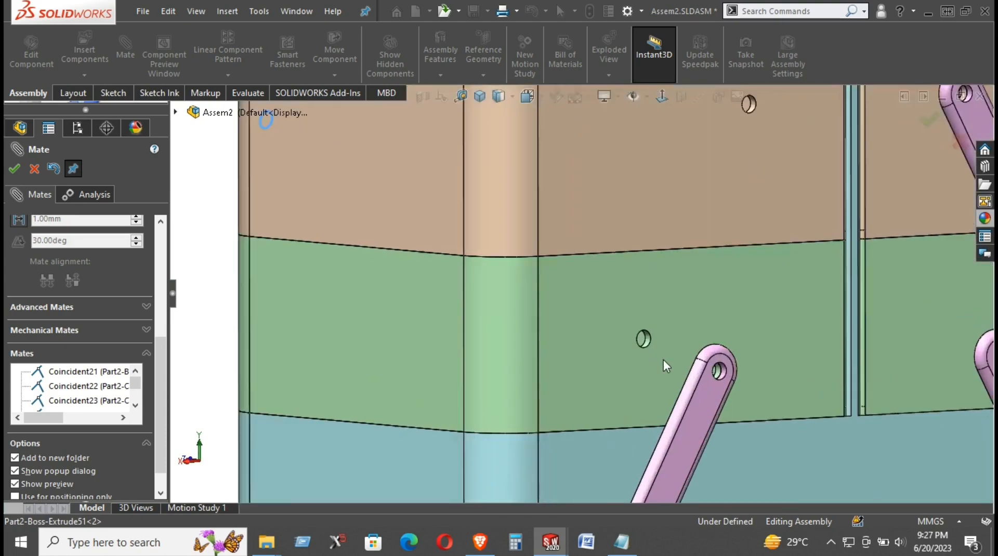
pyautogui.click(644, 340)
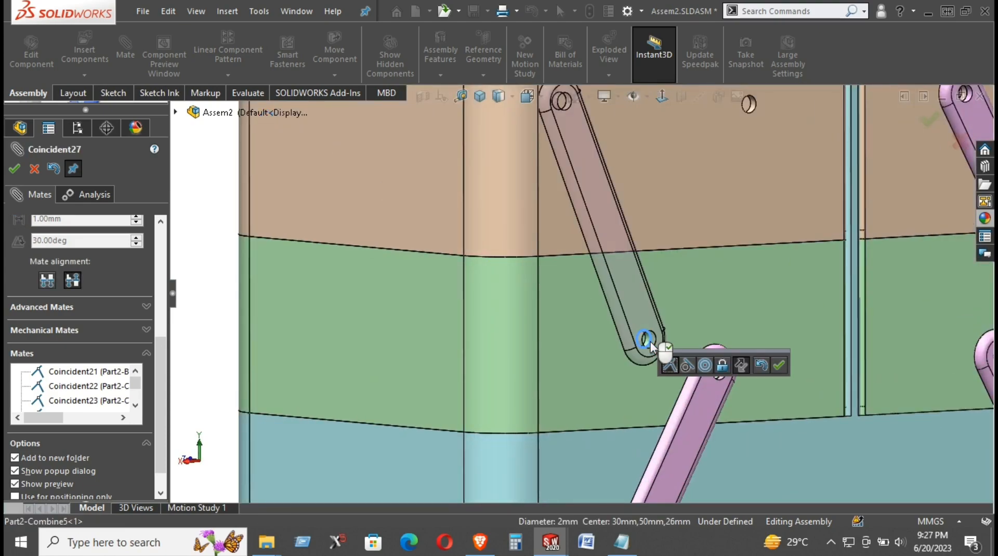
pyautogui.click(778, 365)
# - Make the upper hole edge of link arm Part2-Boss-Extrude51<2> coincident with the remaining hole edge on the brown upper tray
pyautogui.scroll(-6, 598, 127)
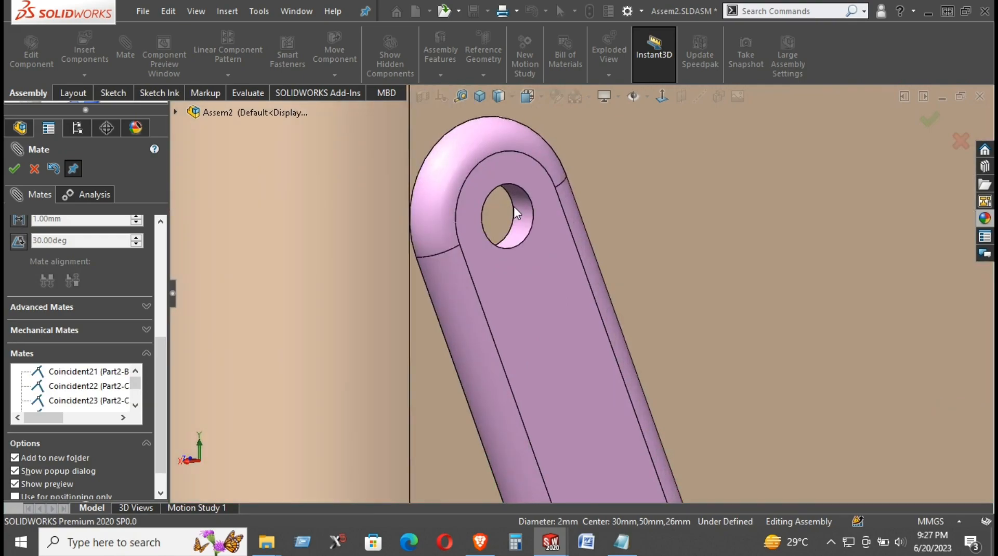
pyautogui.click(514, 206)
pyautogui.scroll(5, 834, 260)
pyautogui.scroll(-3, 834, 258)
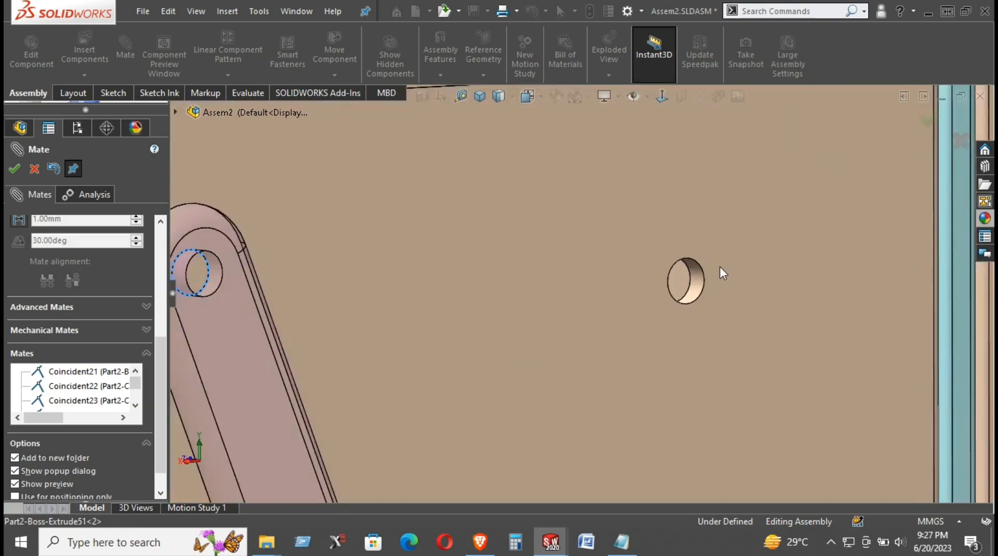
pyautogui.click(694, 260)
pyautogui.click(827, 246)
pyautogui.scroll(5, 819, 252)
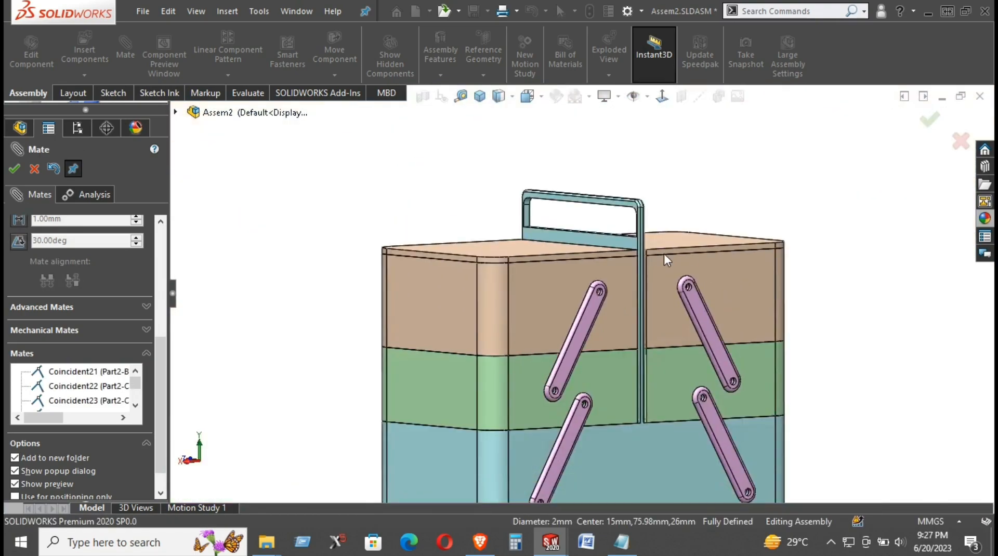
# - Finish the mating operation and save the toolbox assembly
pyautogui.moveTo(663, 254); pyautogui.dragTo(769, 385, button='middle')
pyautogui.click(19, 169)
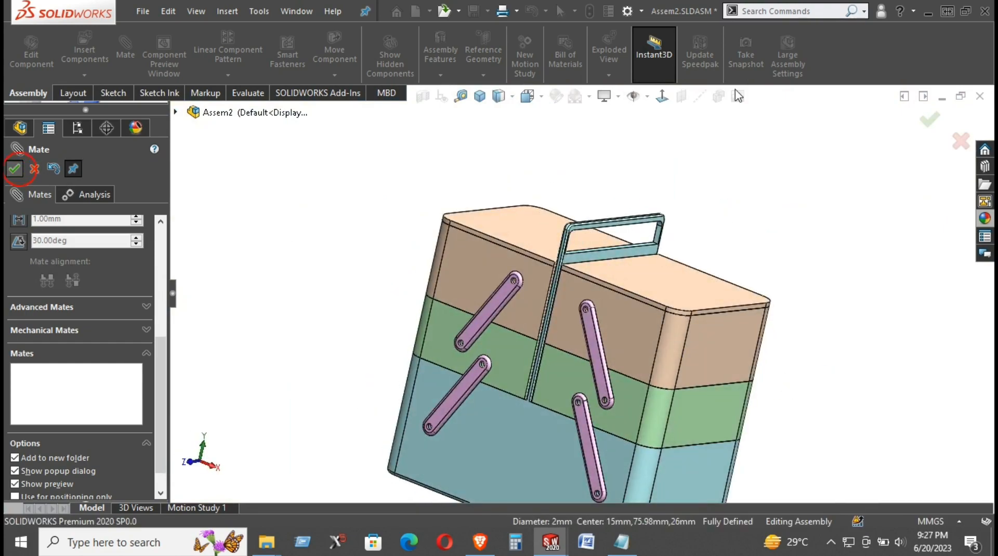
pyautogui.click(479, 14)
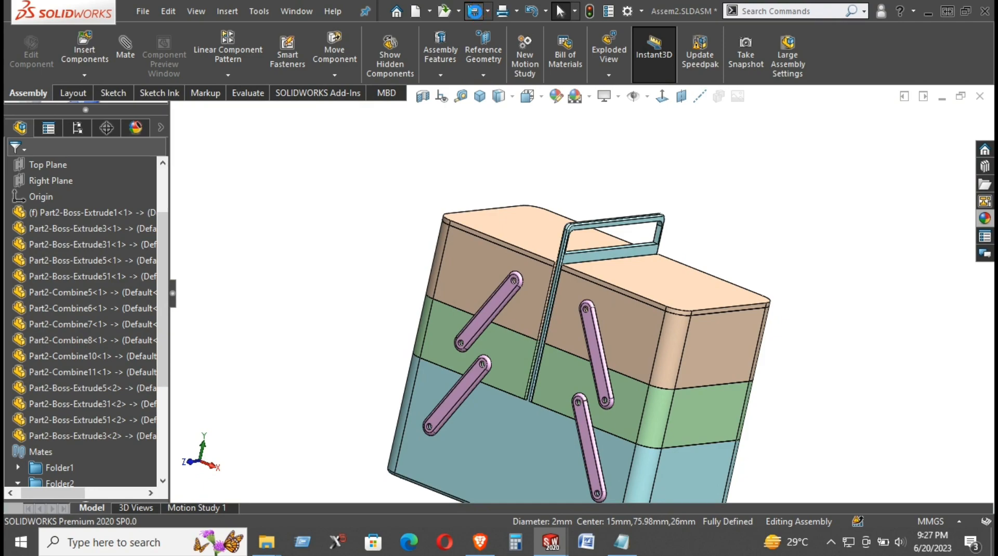
pyautogui.moveTo(902, 309); pyautogui.dragTo(956, 355, button='middle')
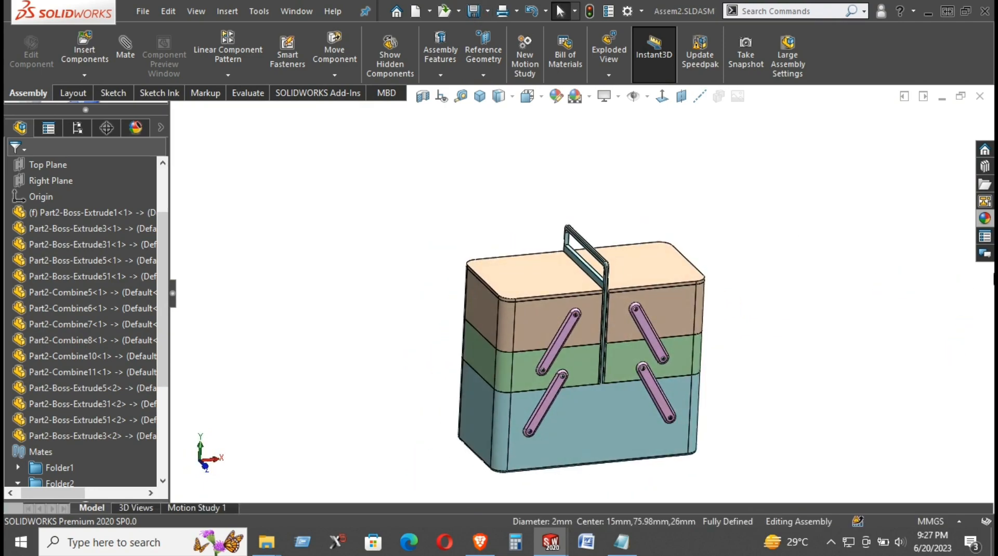
# - Load the Toolbox fastener collection in the Design Library
pyautogui.click(981, 221)
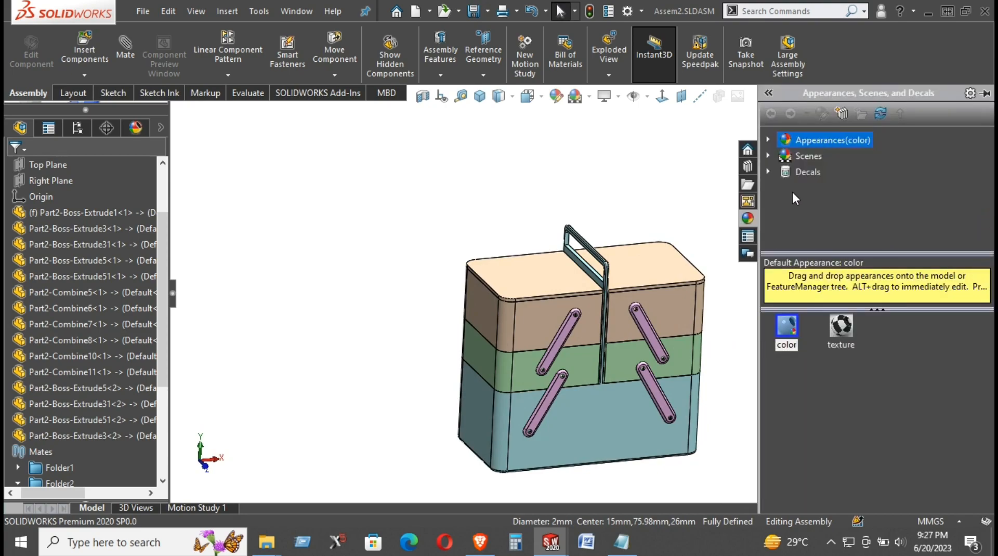
pyautogui.click(749, 171)
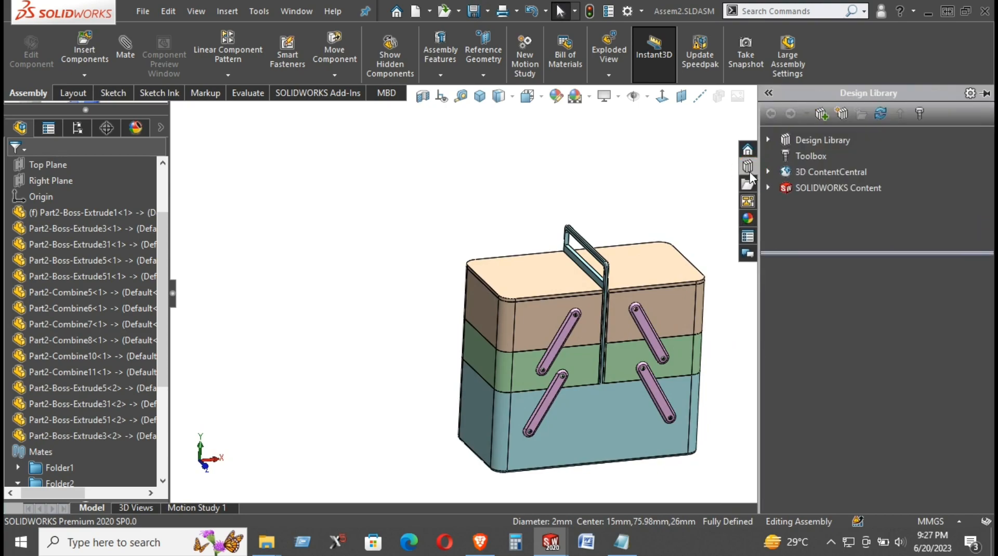
pyautogui.click(801, 157)
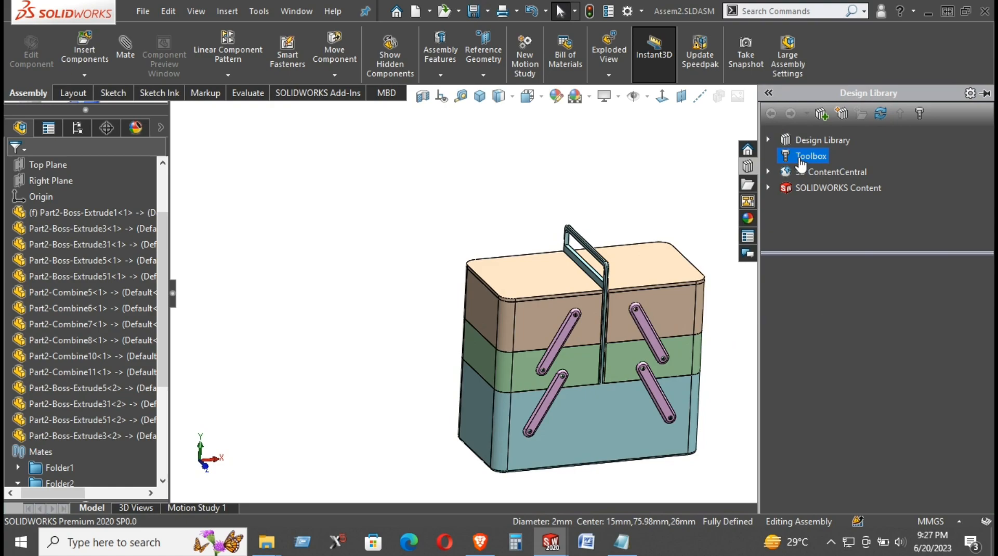
pyautogui.click(887, 423)
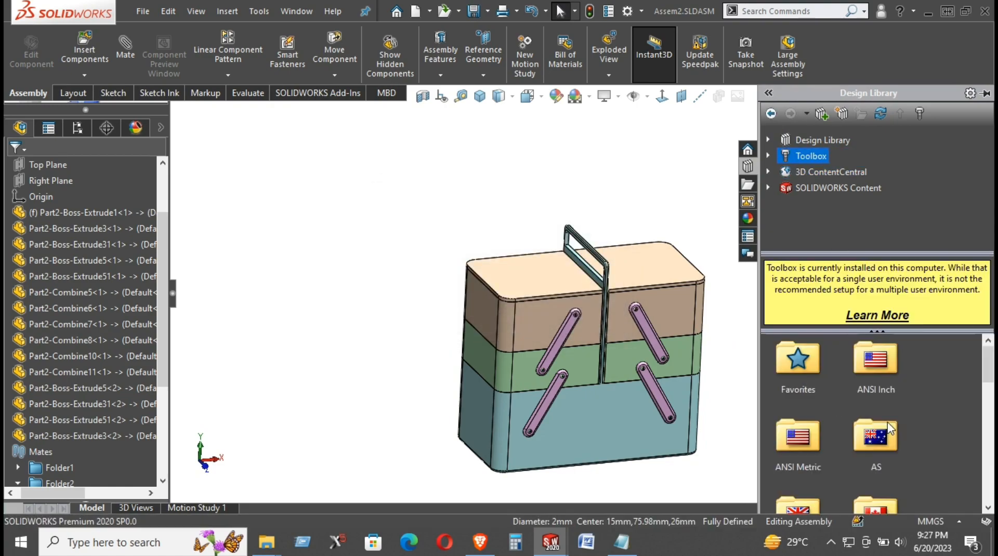
# - Browse the ANSI Inch Bolts and Screws in Toolbox, examining the Countersunk Head, Hex Head and Lag Screws categories
pyautogui.doubleClick(776, 155)
pyautogui.click(817, 158)
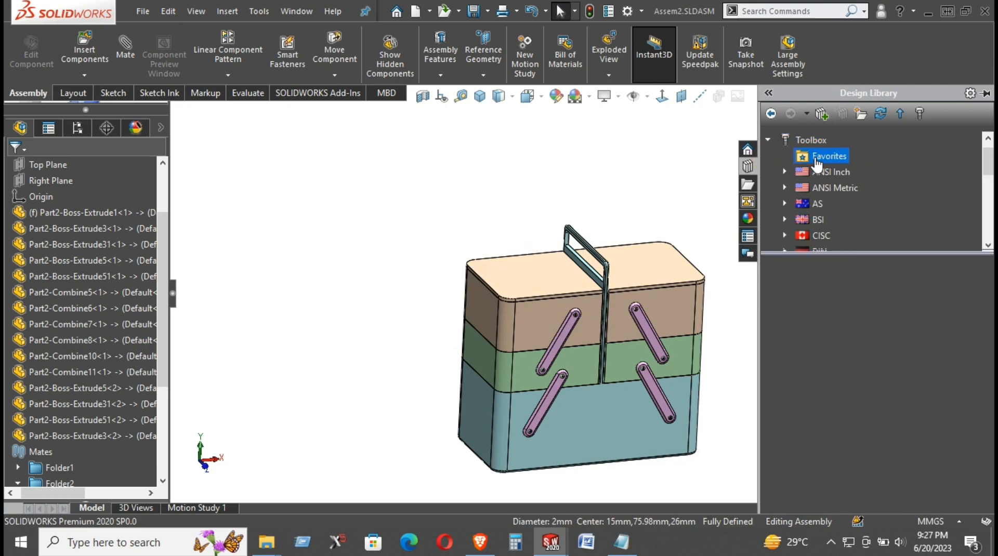
pyautogui.doubleClick(817, 172)
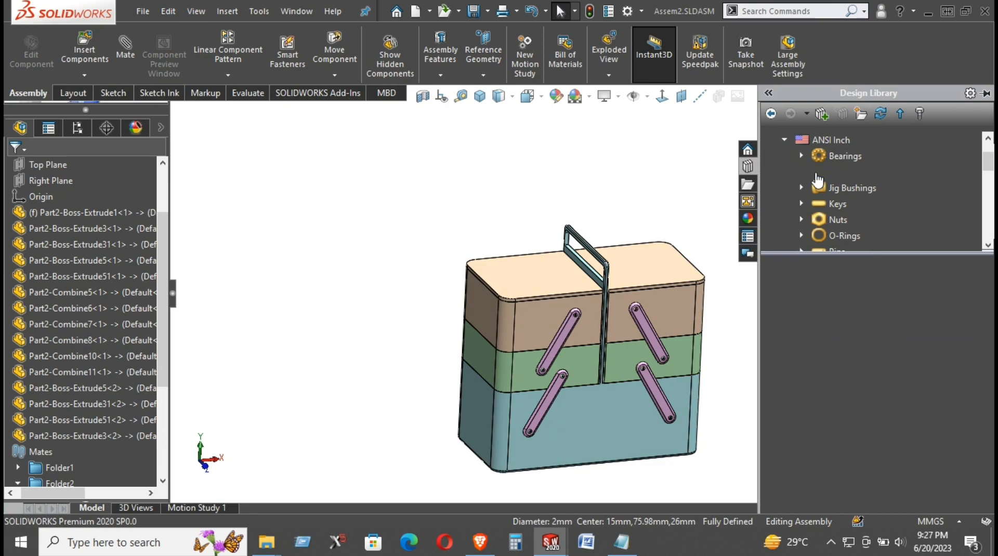
pyautogui.click(817, 174)
pyautogui.click(812, 358)
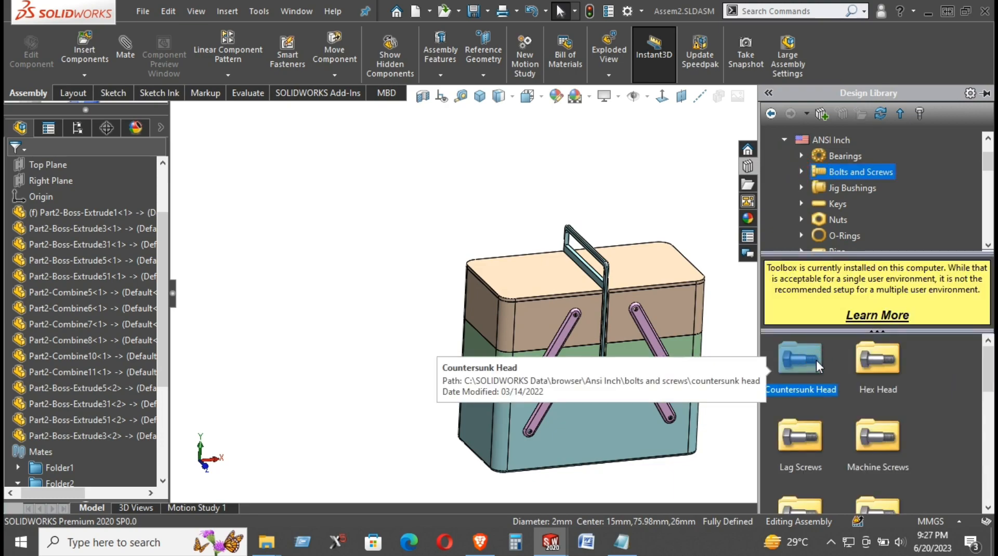
pyautogui.scroll(-6, 833, 391)
pyautogui.scroll(6, 832, 391)
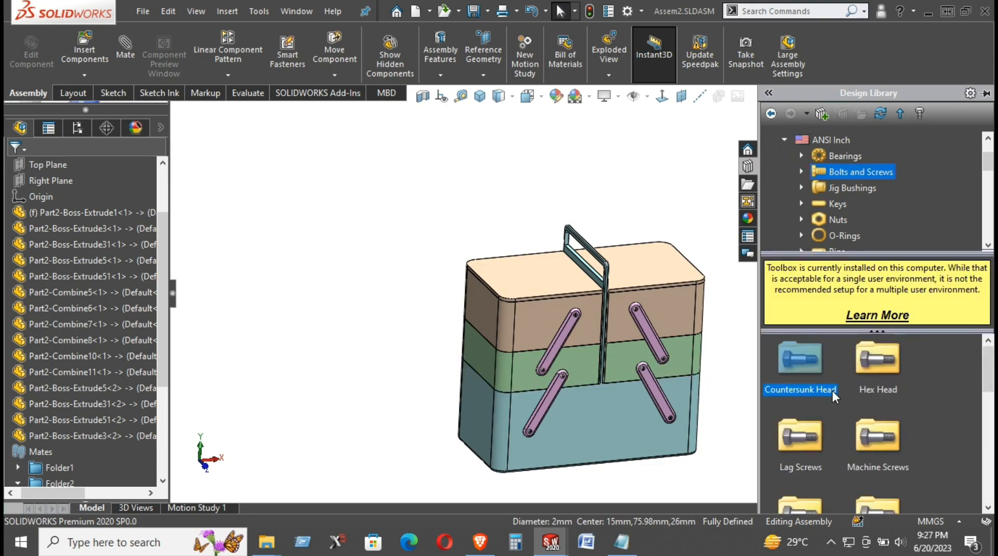
pyautogui.doubleClick(797, 360)
pyautogui.click(863, 171)
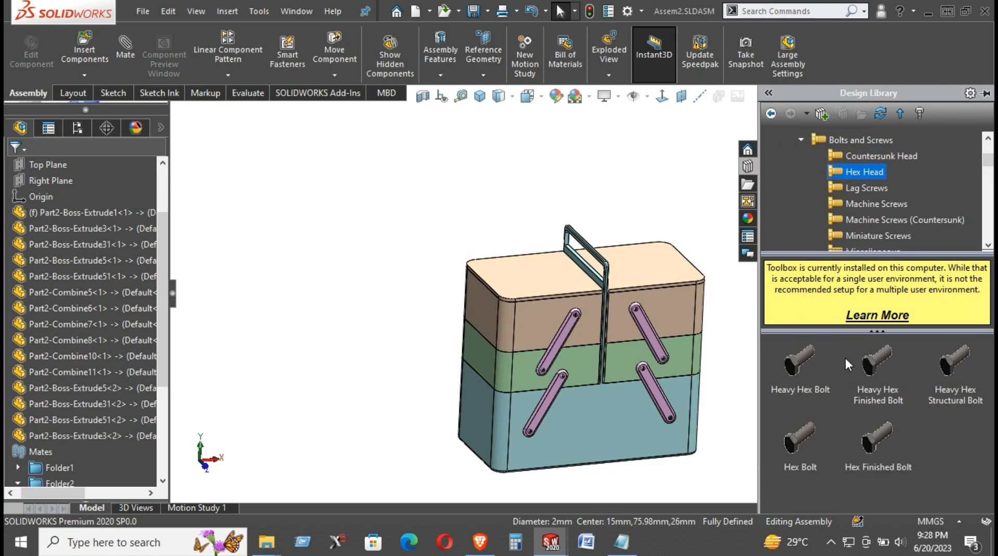
pyautogui.click(853, 188)
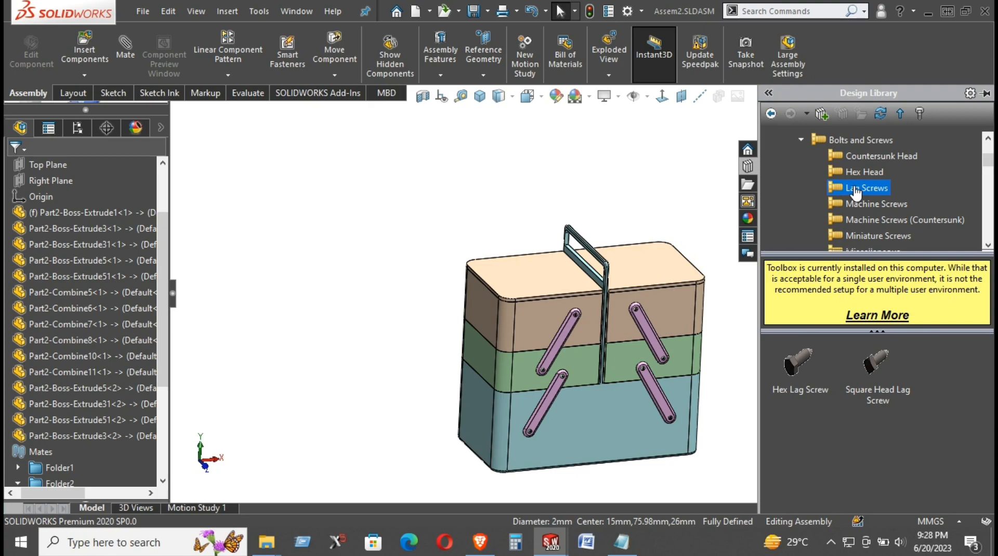
# - Try to insert a Heavy Hex Bolt from the Hex Head category beside the box, testing sizes 1/2-20, 2-3/4-12 and 1/2-13
pyautogui.click(855, 172)
pyautogui.moveTo(806, 360); pyautogui.dragTo(752, 357)
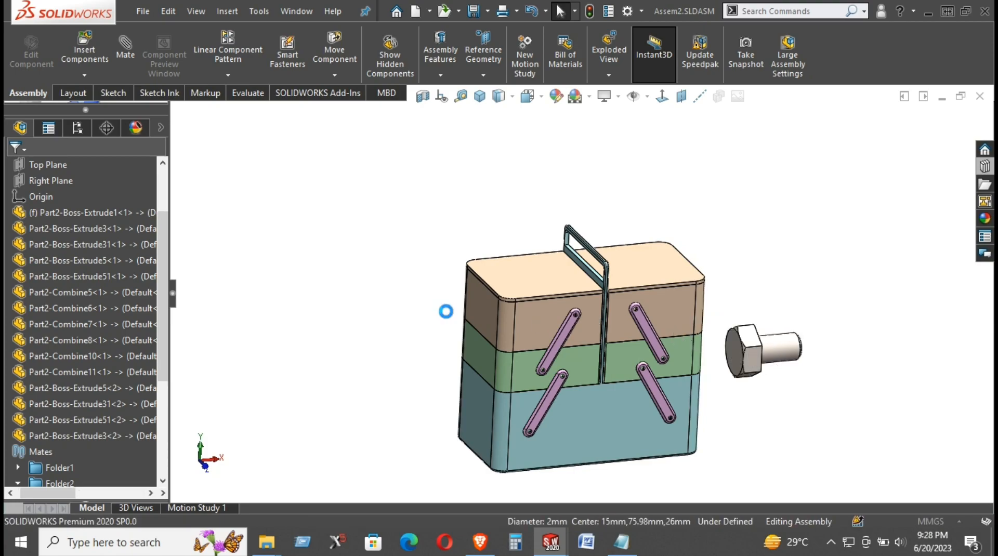
pyautogui.scroll(-3, 766, 363)
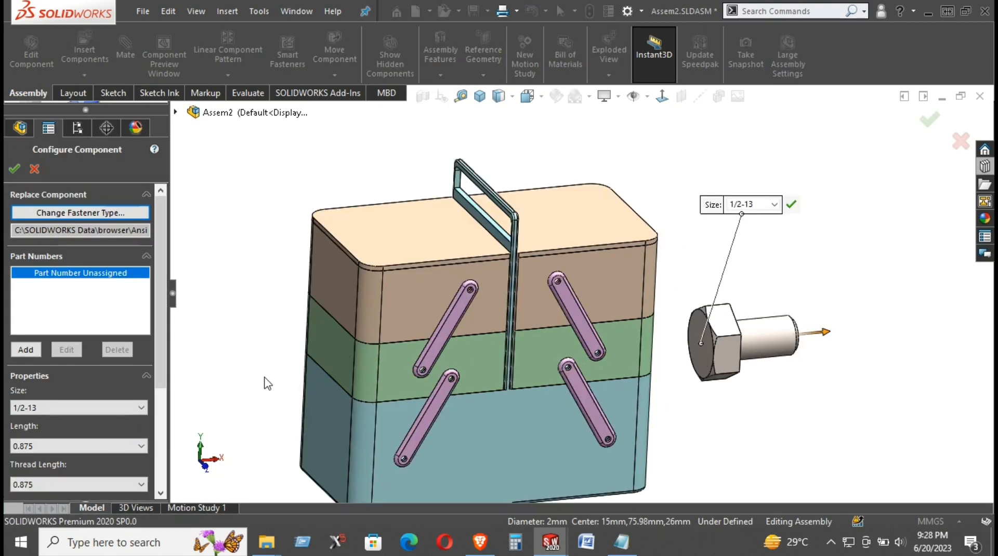
pyautogui.click(141, 409)
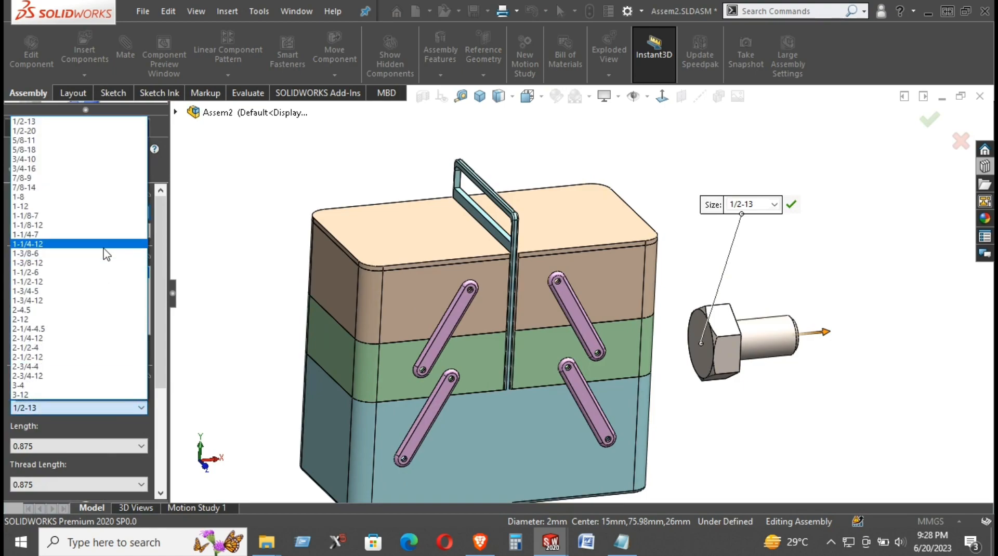
pyautogui.click(51, 130)
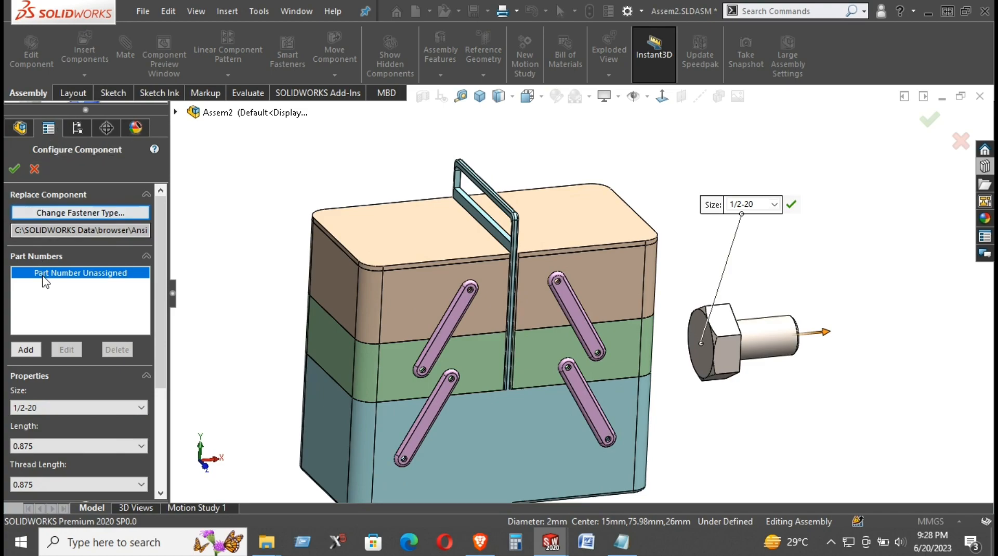
pyautogui.click(111, 408)
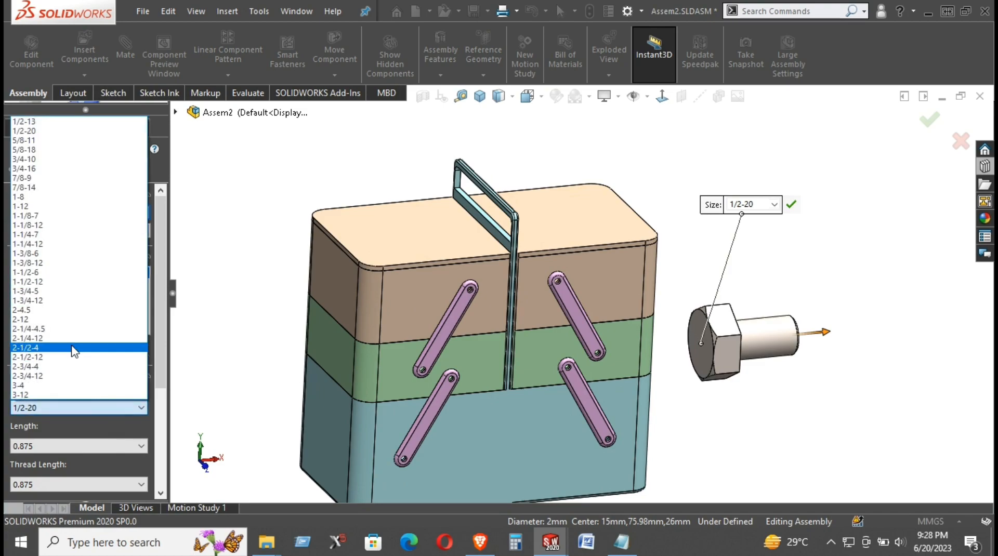
pyautogui.click(70, 376)
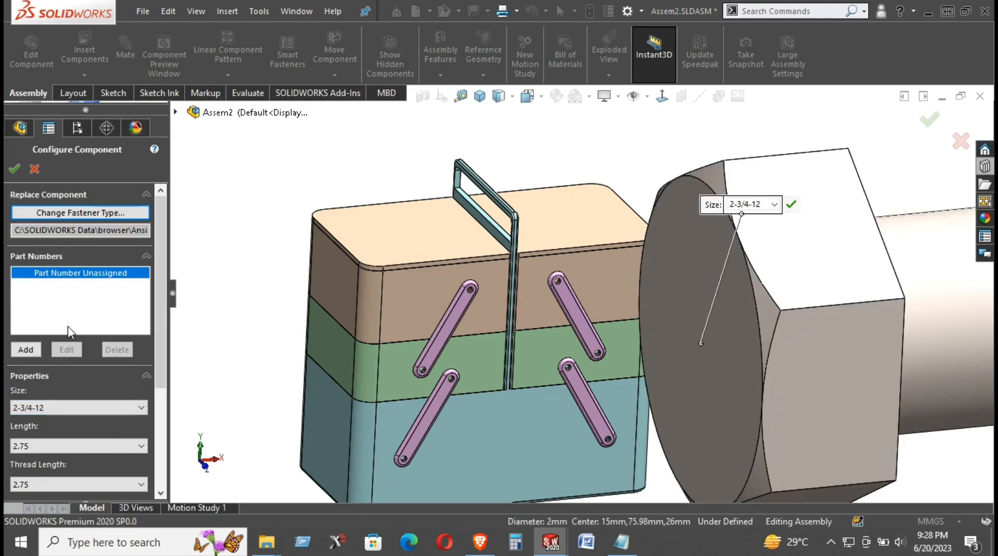
pyautogui.click(77, 408)
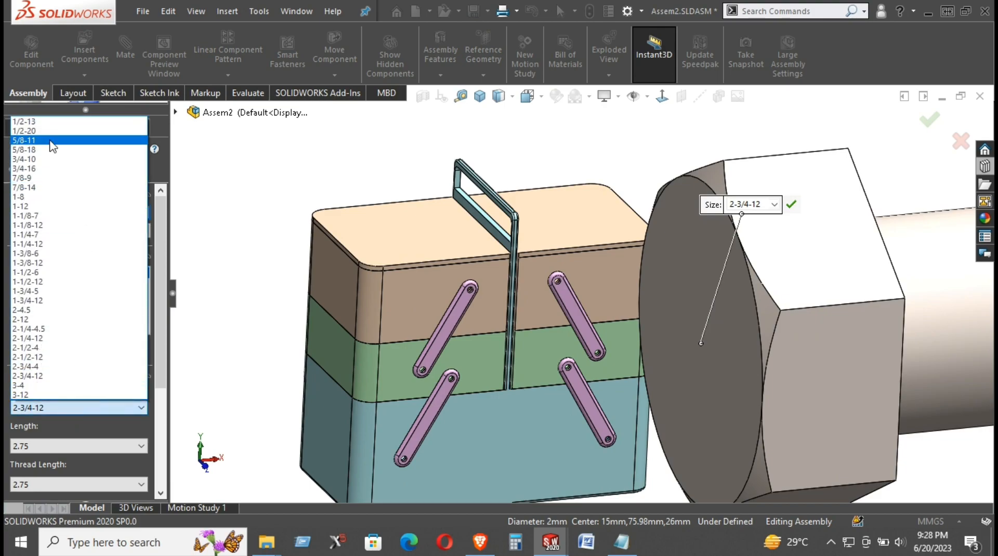
pyautogui.click(46, 123)
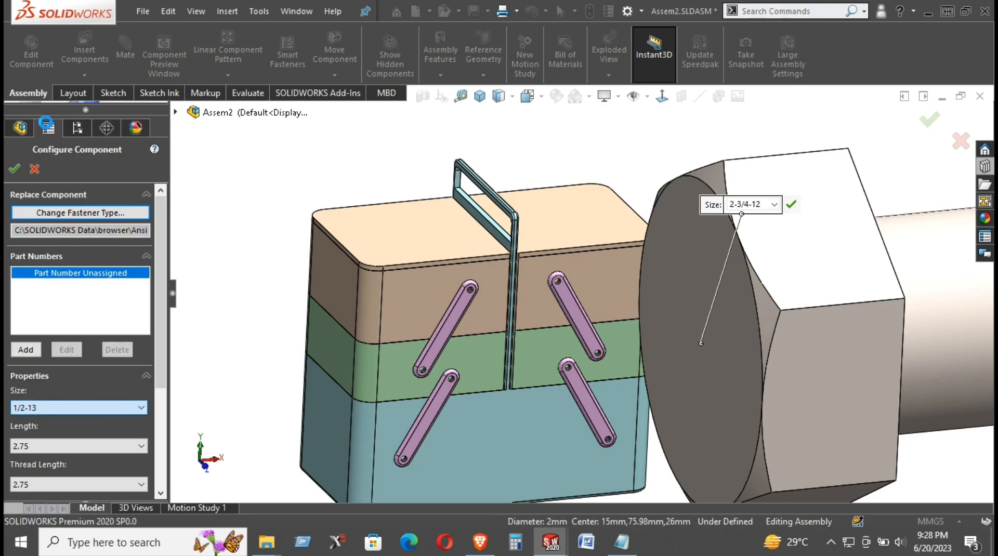
pyautogui.scroll(3, 601, 397)
pyautogui.moveTo(663, 306); pyautogui.dragTo(636, 305, button='middle')
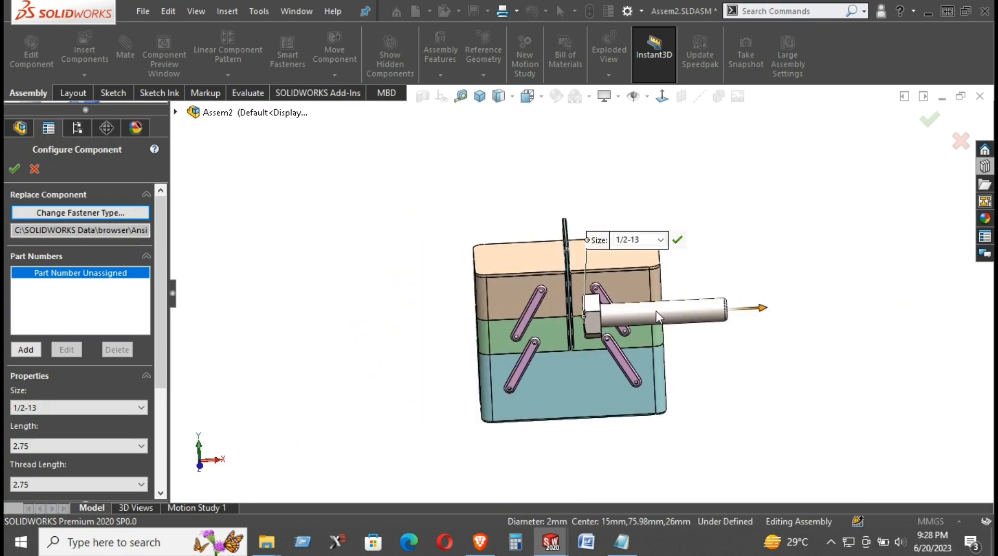
pyautogui.press('Escape')
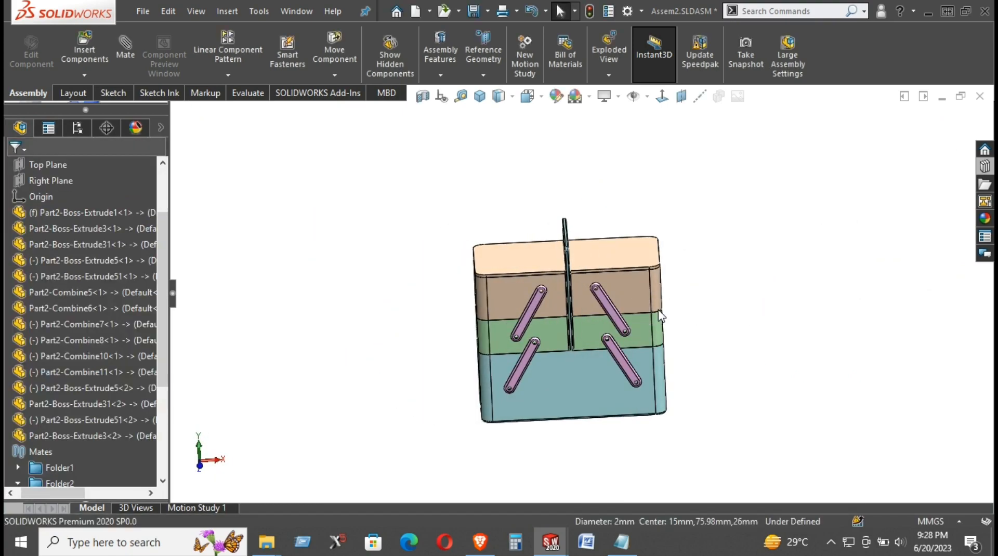
# - Browse the ANSI Inch Toolbox categories beyond Bolts and Screws, examining the All Jig Bushings parts
pyautogui.click(985, 166)
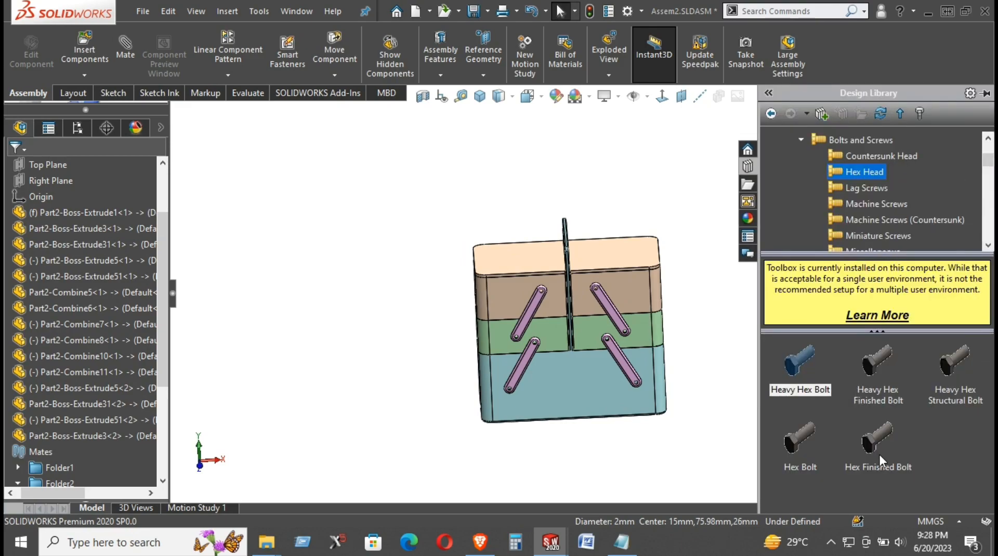
pyautogui.scroll(-4, 867, 207)
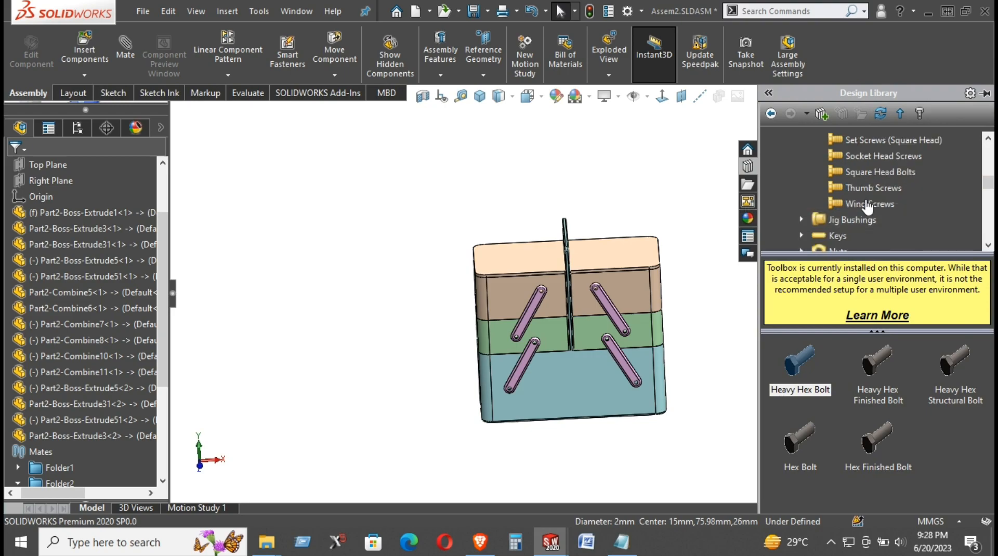
pyautogui.click(853, 220)
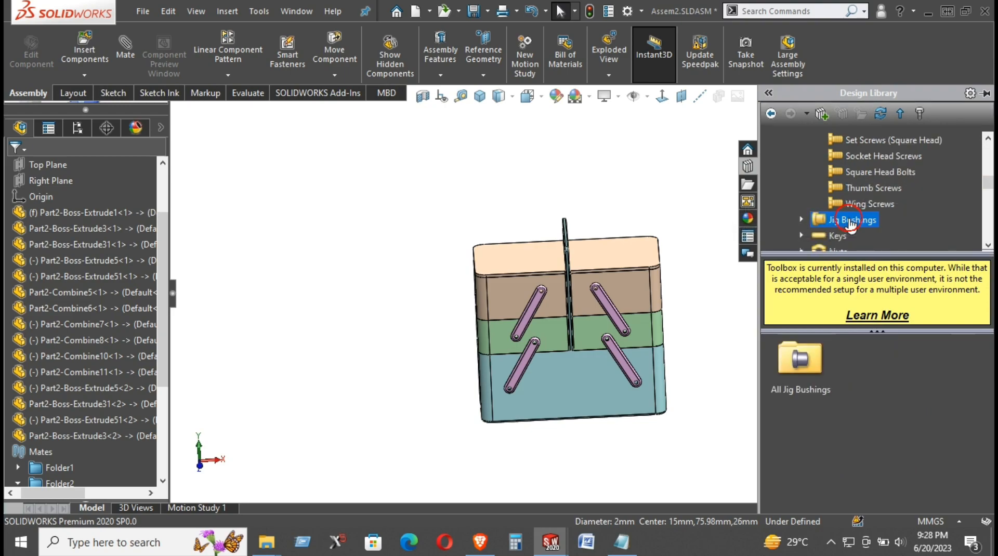
pyautogui.doubleClick(798, 349)
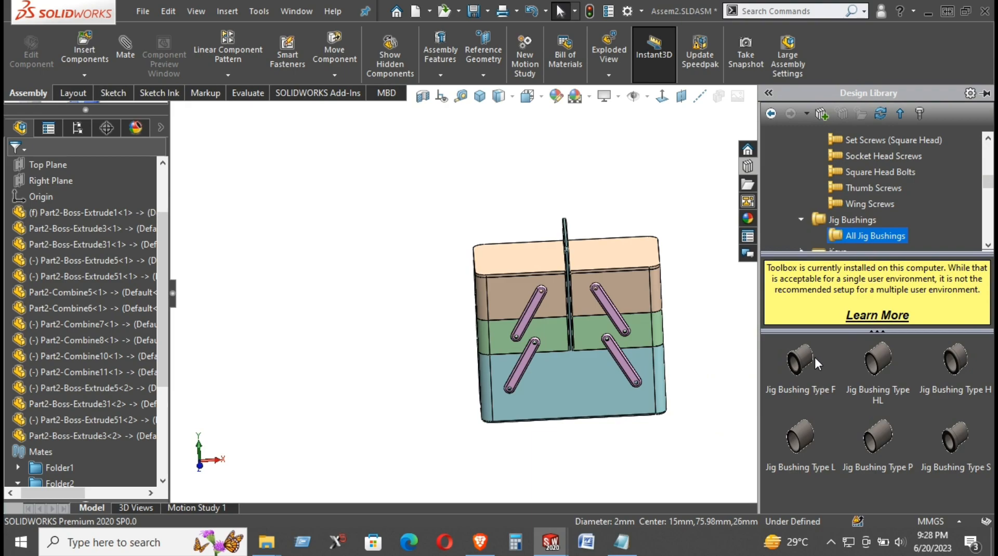
pyautogui.scroll(-4, 821, 229)
pyautogui.scroll(1, 826, 229)
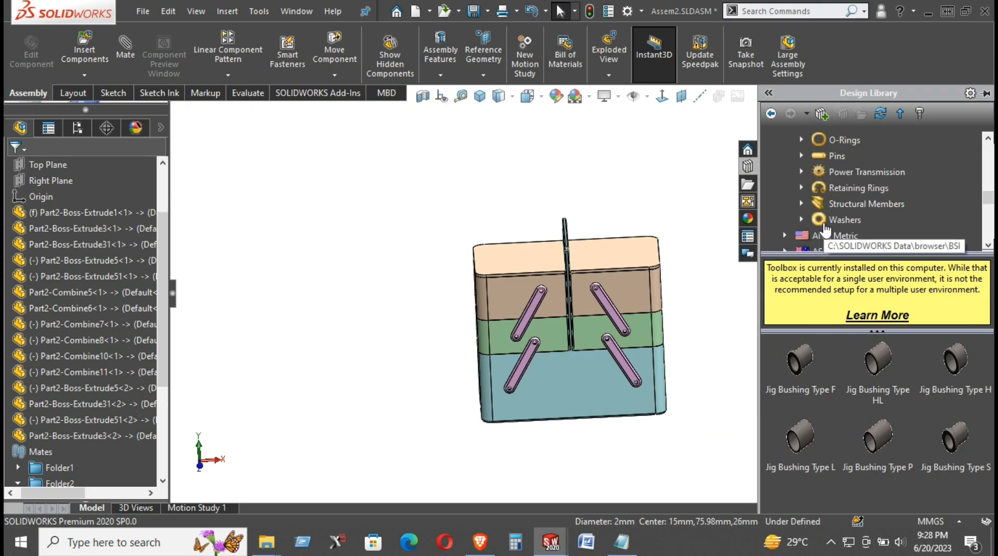
pyautogui.scroll(1, 826, 230)
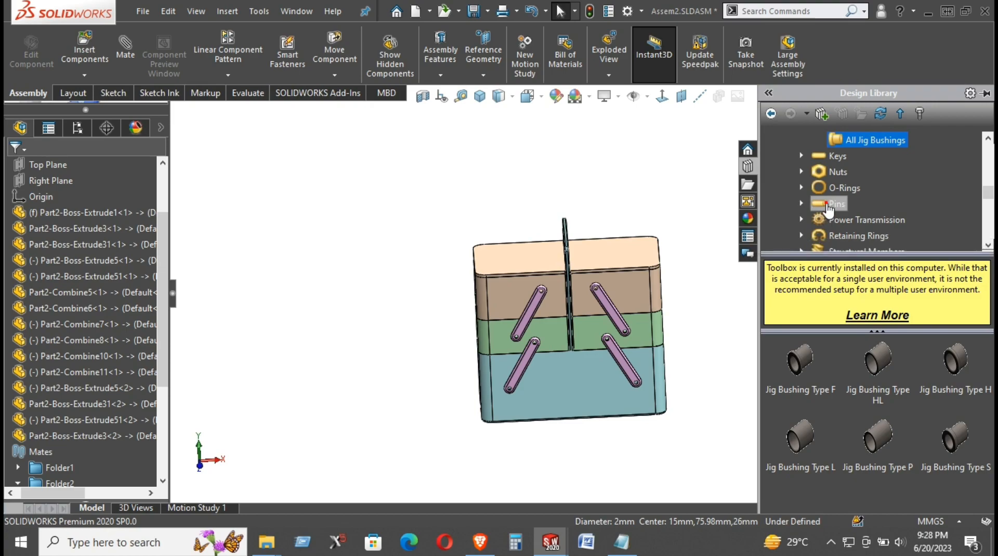
# - Try to insert a Clevis Pin from the ANSI Inch All Pins category over the lower link arm on the box's front
pyautogui.click(834, 204)
pyautogui.click(814, 355)
pyautogui.doubleClick(814, 355)
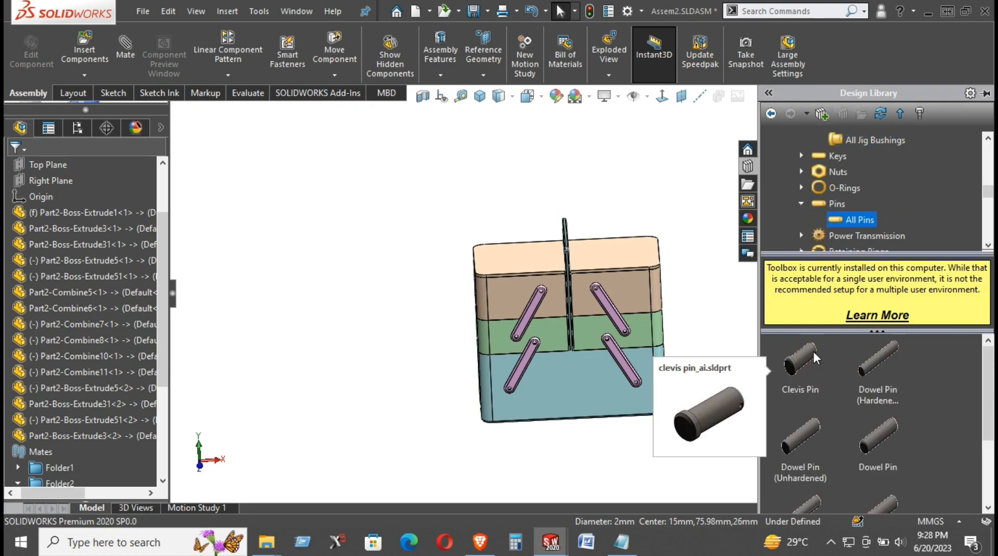
pyautogui.scroll(-2, 828, 364)
pyautogui.scroll(2, 799, 362)
pyautogui.moveTo(799, 363); pyautogui.dragTo(541, 347)
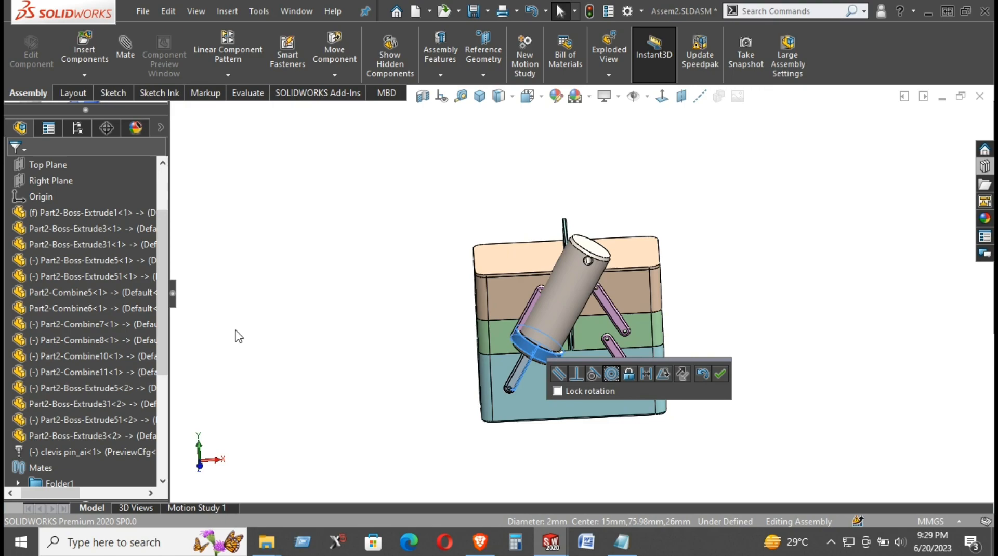
pyautogui.moveTo(691, 359); pyautogui.dragTo(836, 244)
pyautogui.click(799, 275)
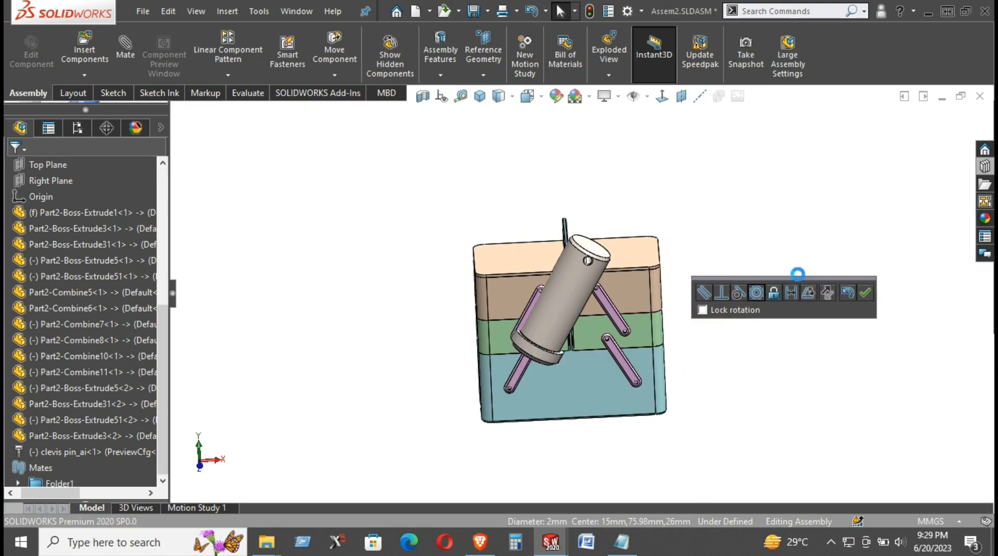
pyautogui.doubleClick(591, 288)
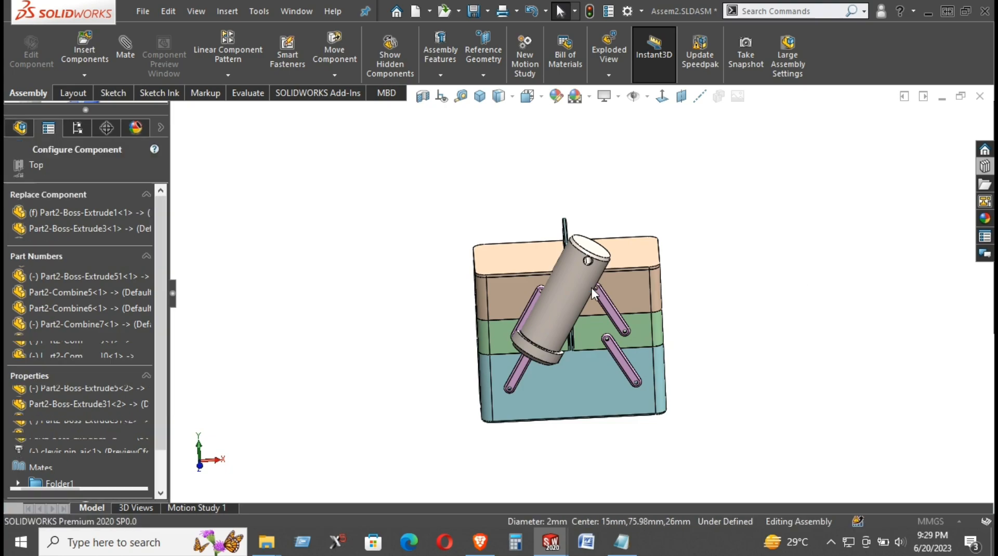
# - Set the clevis pin's size to 3/16 and review its remaining configuration properties
pyautogui.click(141, 408)
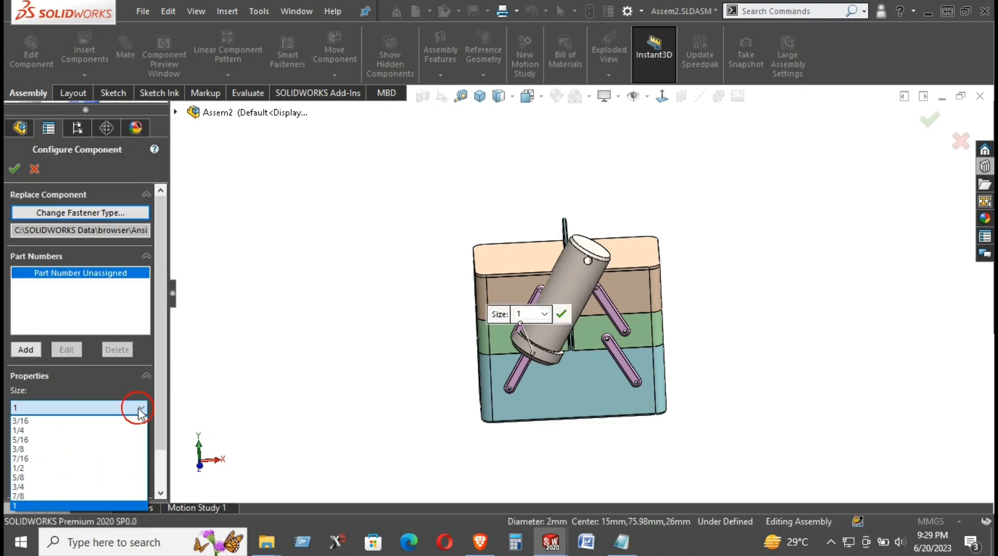
pyautogui.click(104, 421)
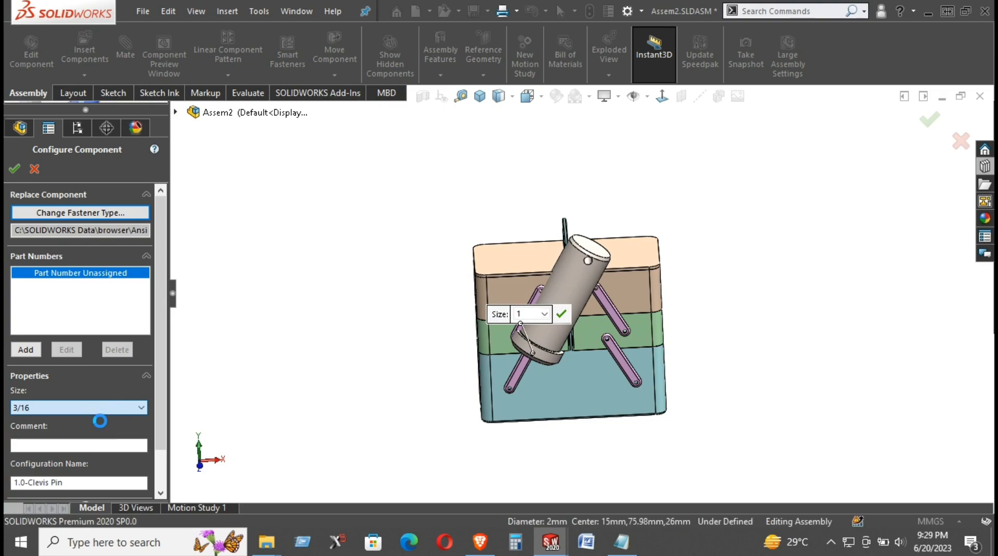
pyautogui.scroll(-10, 528, 317)
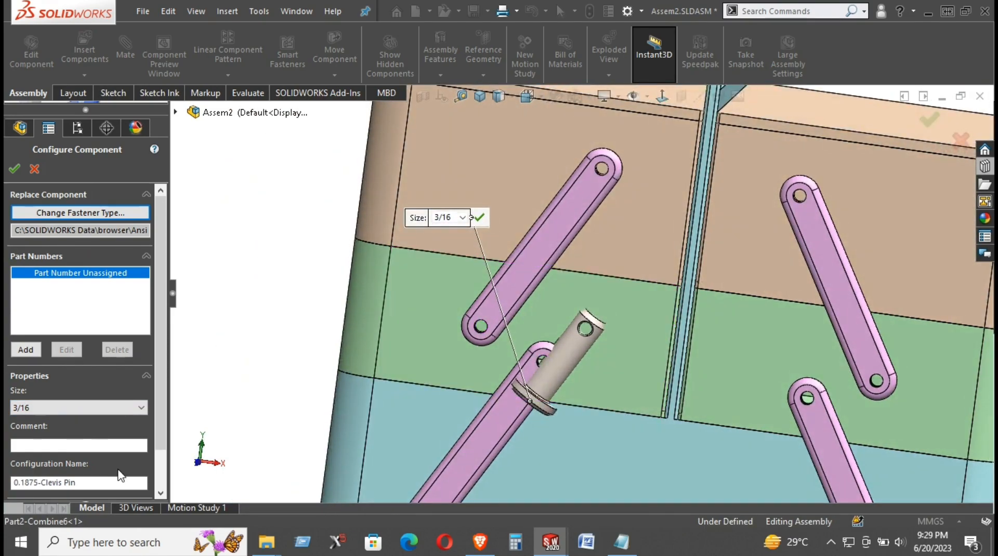
pyautogui.scroll(-2, 157, 410)
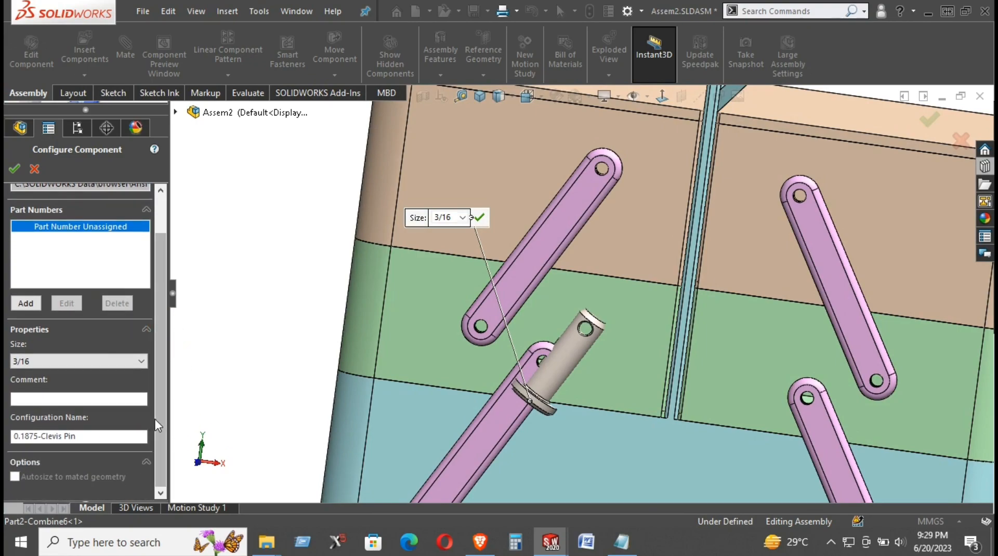
pyautogui.moveTo(162, 418); pyautogui.dragTo(195, 368)
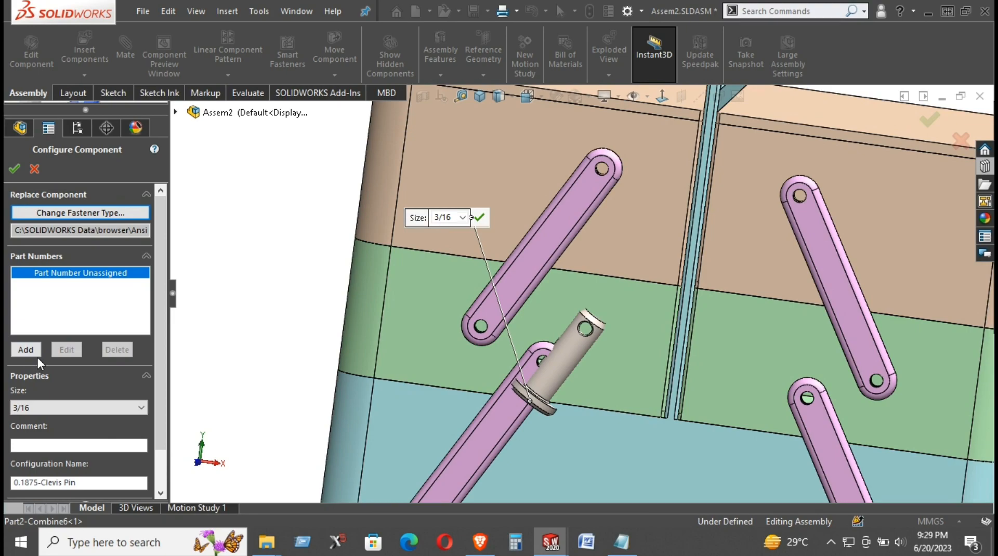
# - Test size 1/4 on the clevis pin and switch it back to 3/16
pyautogui.click(141, 409)
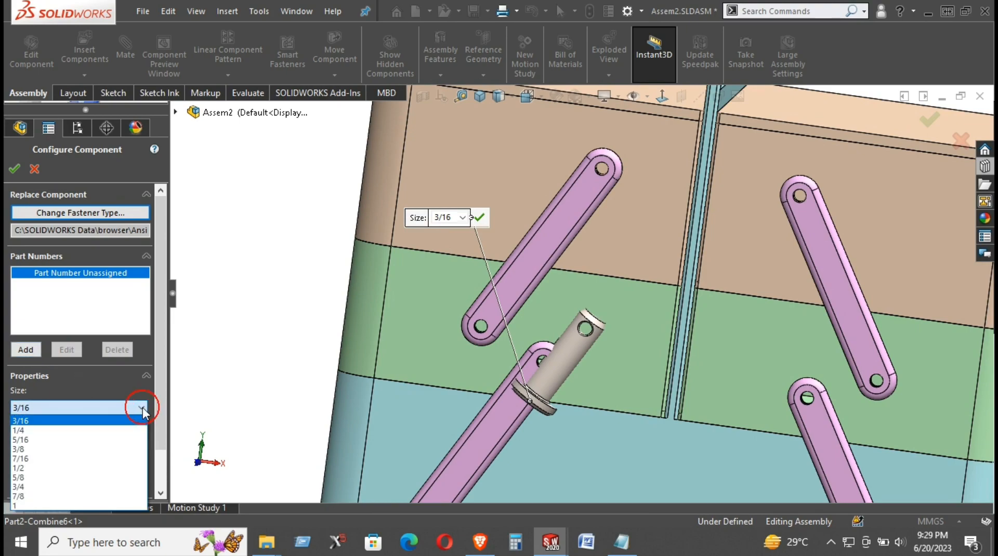
pyautogui.click(94, 431)
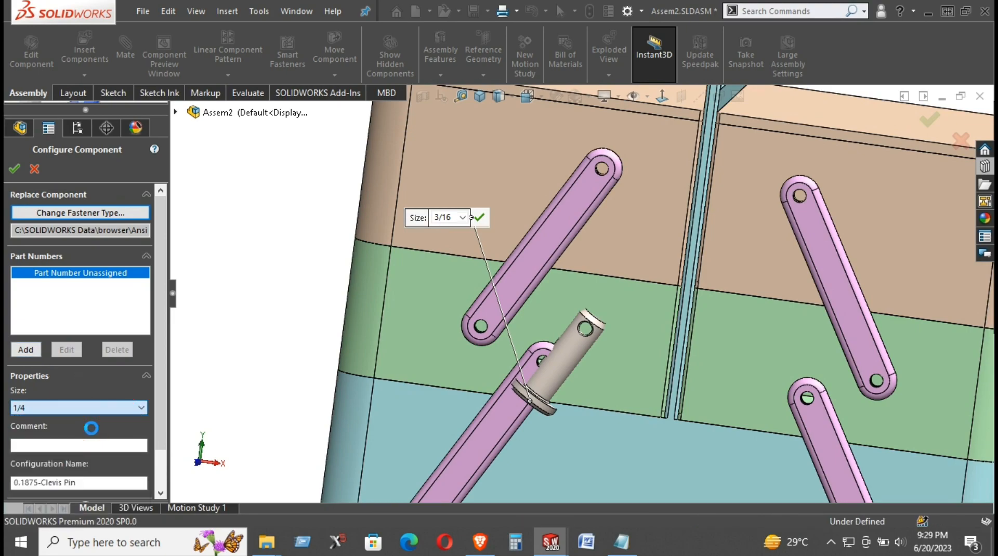
pyautogui.click(109, 410)
pyautogui.click(89, 411)
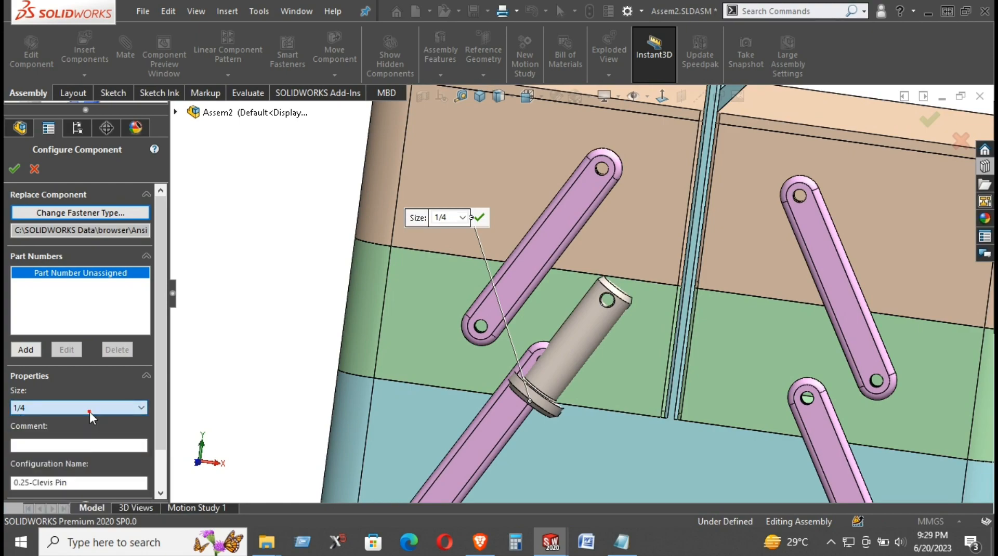
pyautogui.click(93, 411)
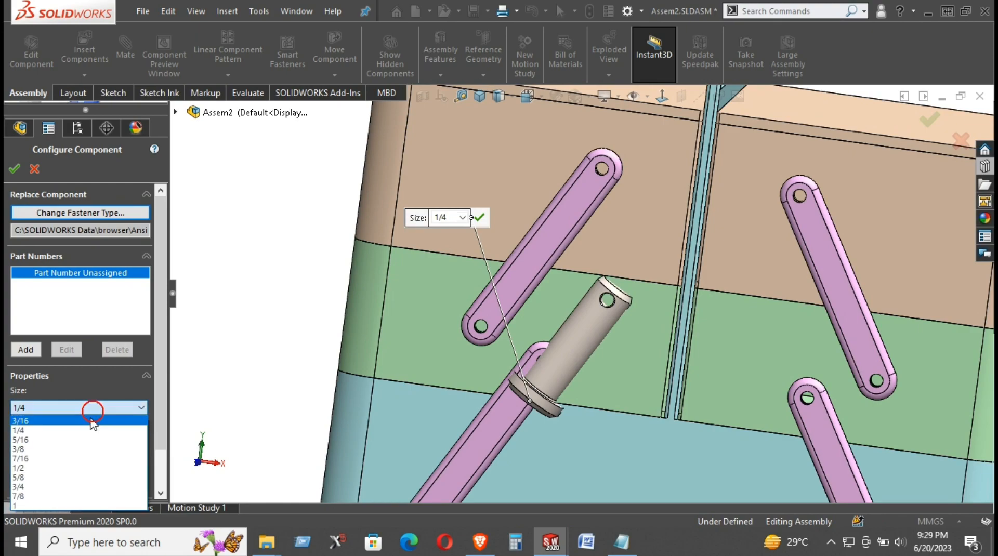
pyautogui.click(83, 416)
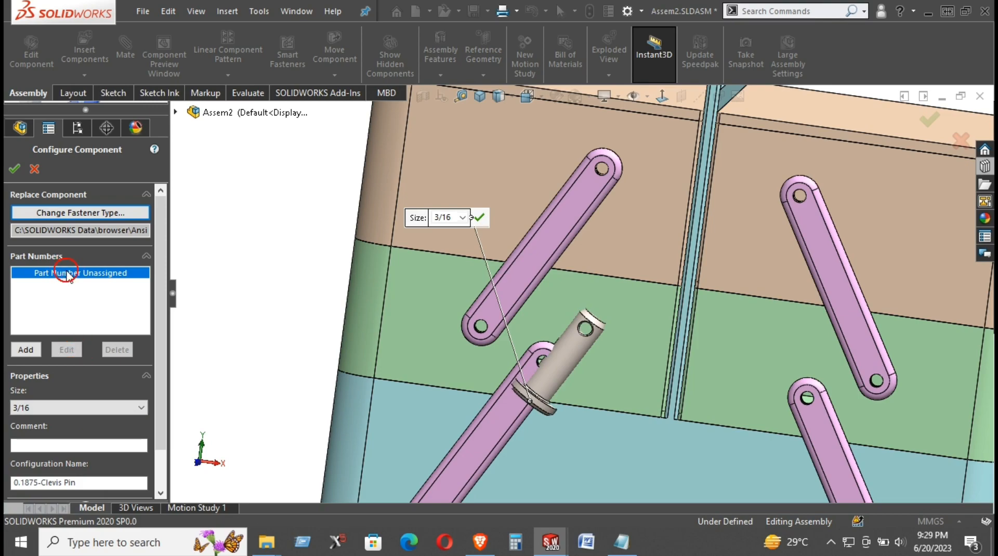
# - Check the available clevis pin sizes, keep 3/16, and enter 3/32 as the component's comment
pyautogui.click(36, 406)
pyautogui.click(36, 407)
pyautogui.click(38, 447)
pyautogui.click(54, 406)
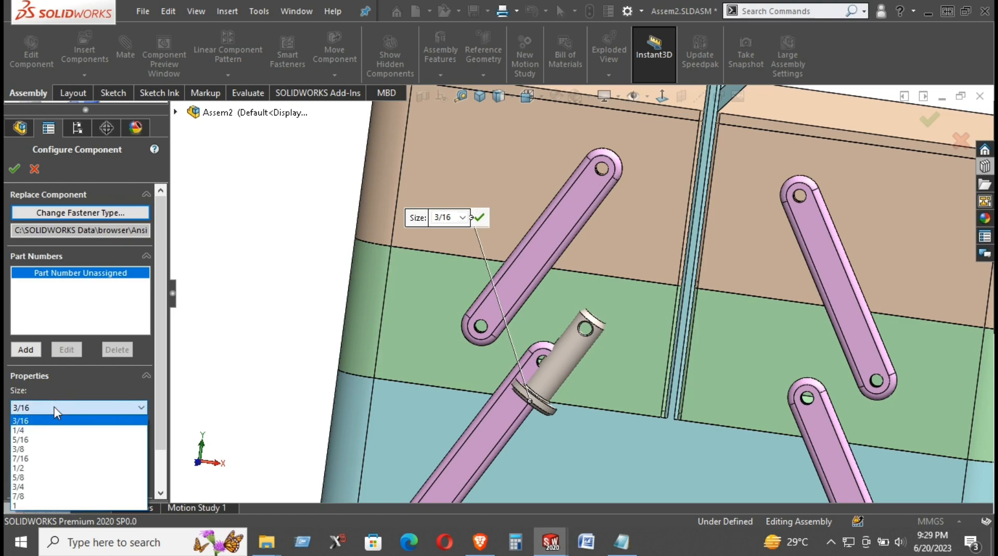
pyautogui.click(54, 407)
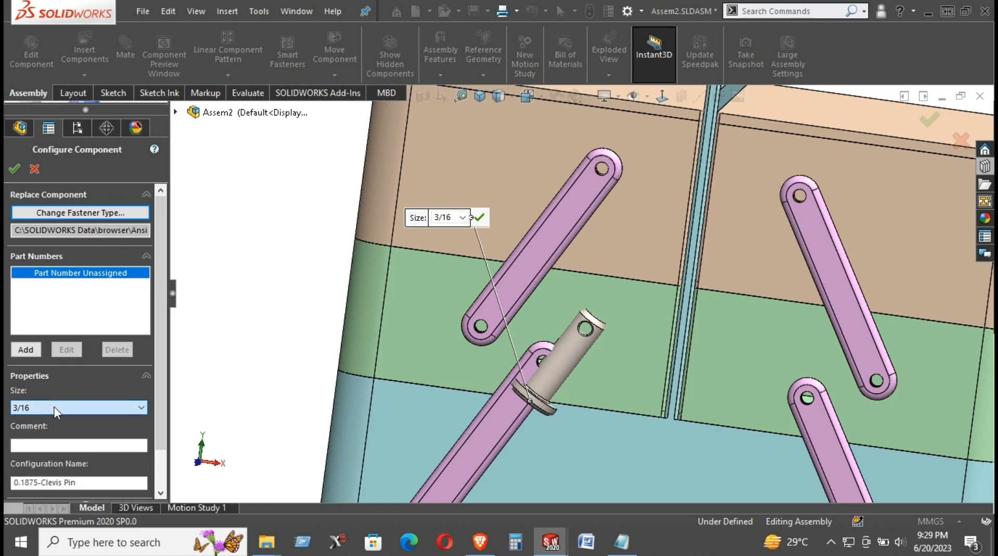
pyautogui.click(32, 445)
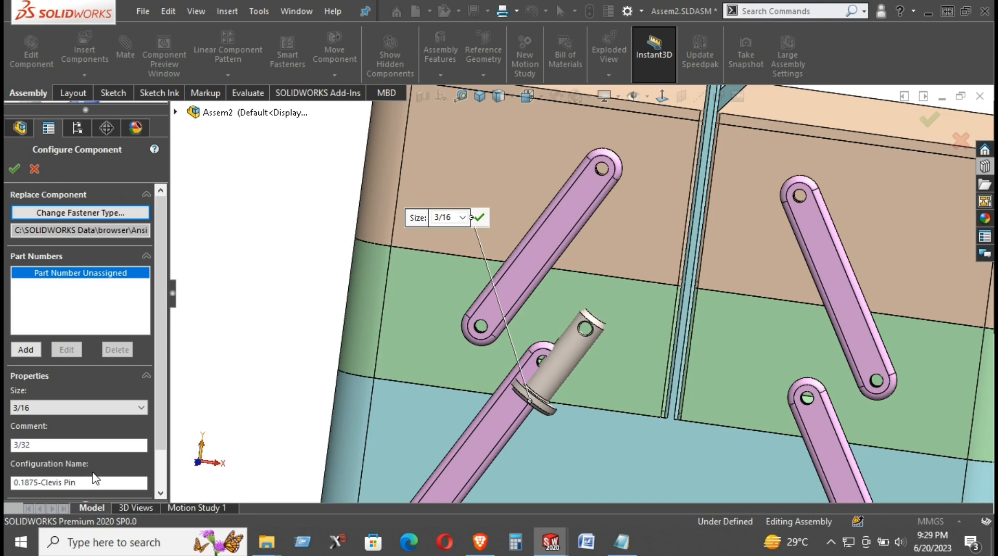
# - Add the part number 0.1875-Clevis Pin to the clevis pin configuration with no description
pyautogui.scroll(-2, 95, 479)
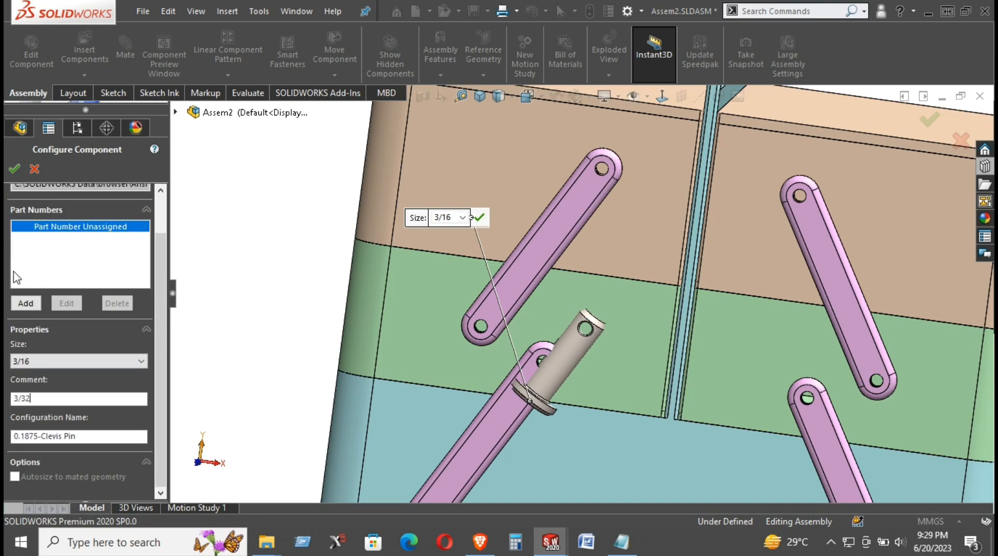
pyautogui.click(21, 303)
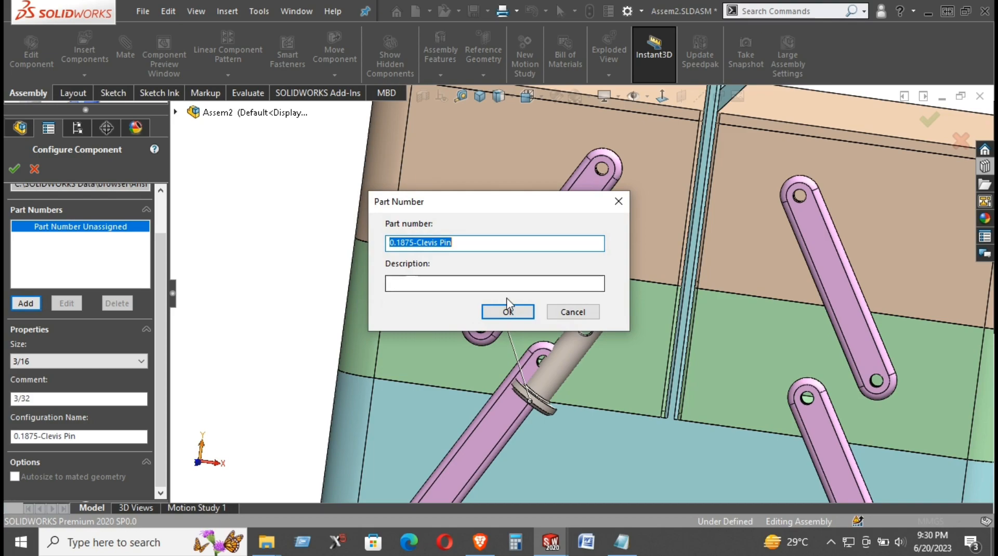
pyautogui.click(507, 314)
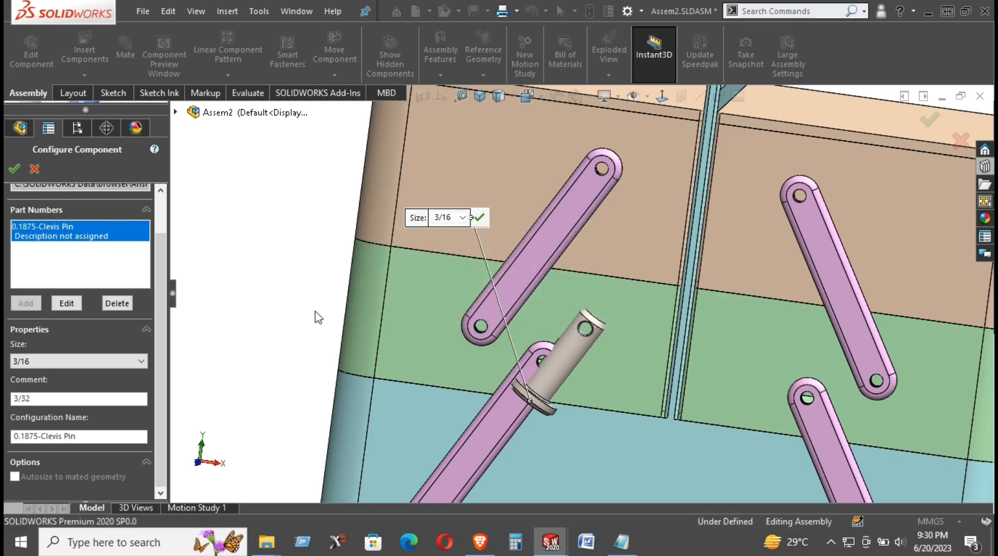
# - Compare size 1/4 against the arm holes once more and return the clevis pin to 3/16
pyautogui.scroll(1, 318, 317)
pyautogui.click(492, 234)
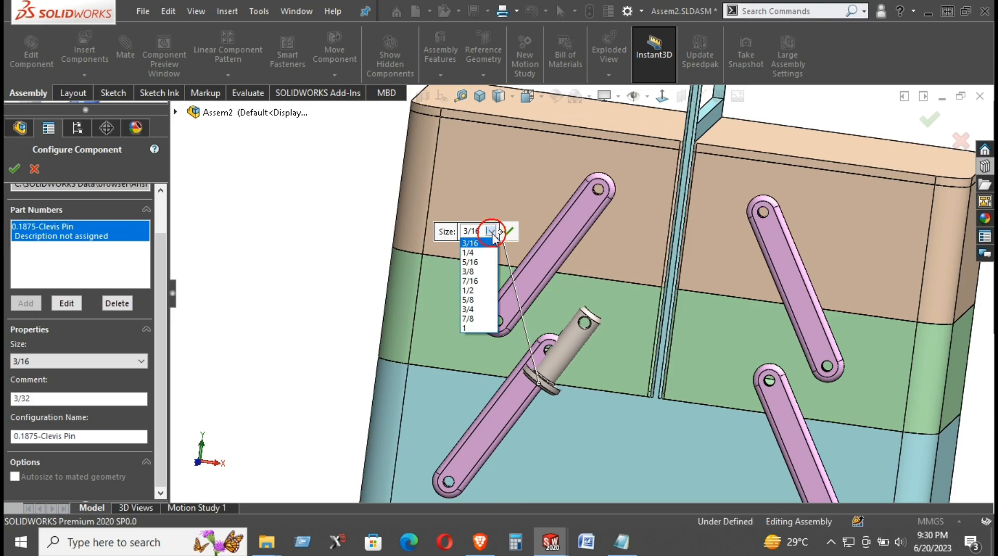
pyautogui.click(489, 255)
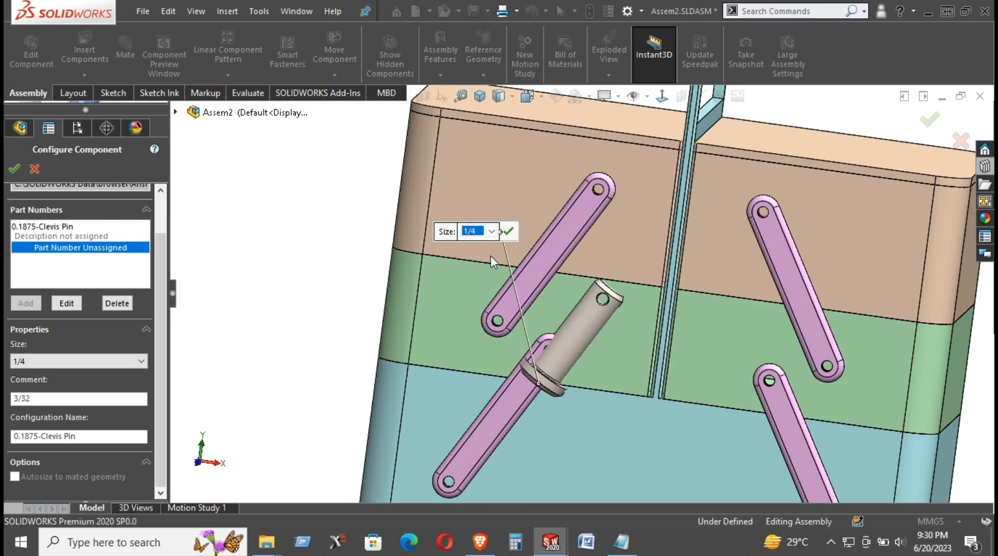
pyautogui.click(490, 232)
pyautogui.click(488, 242)
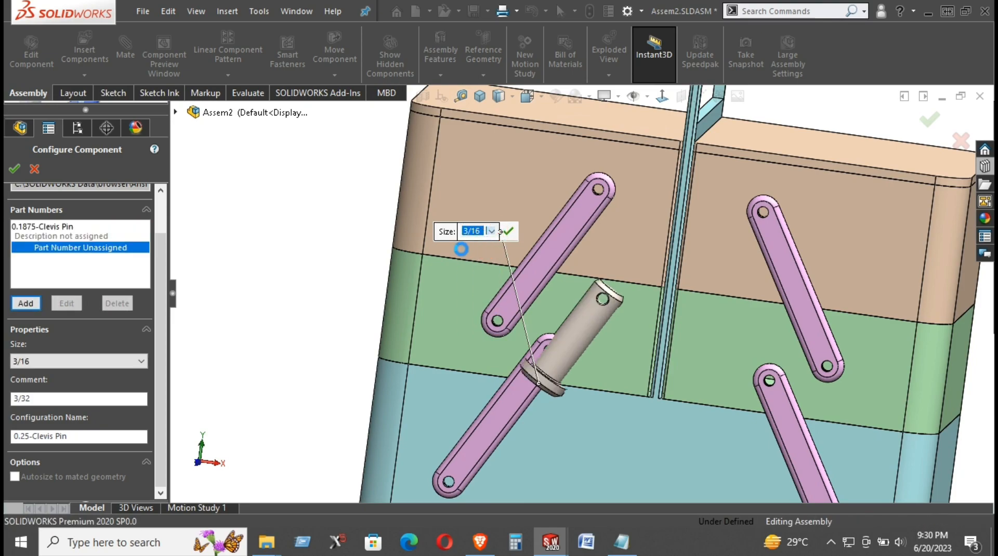
pyautogui.scroll(2, 158, 263)
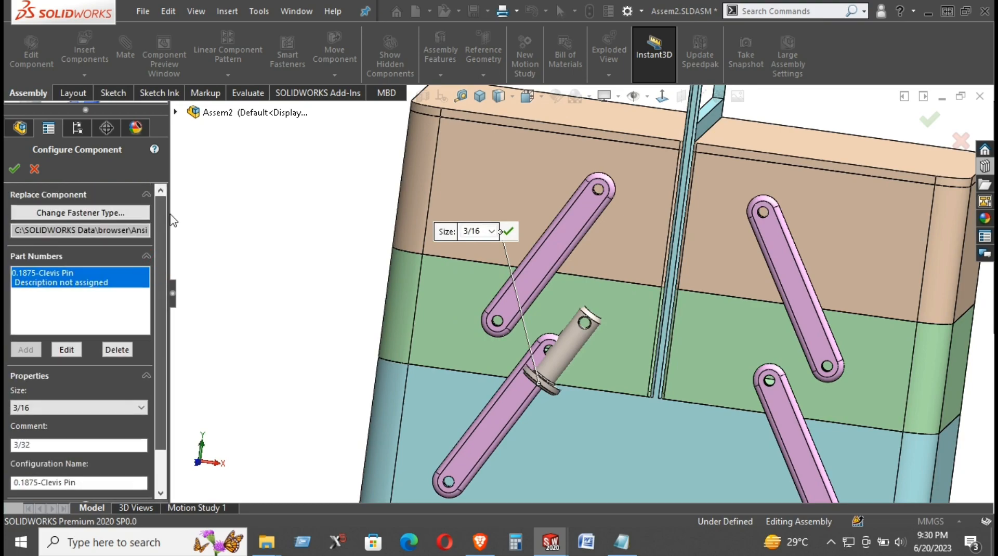
# - Look at the alternative fastener types for the clevis pin, then cancel its insertion
pyautogui.click(119, 217)
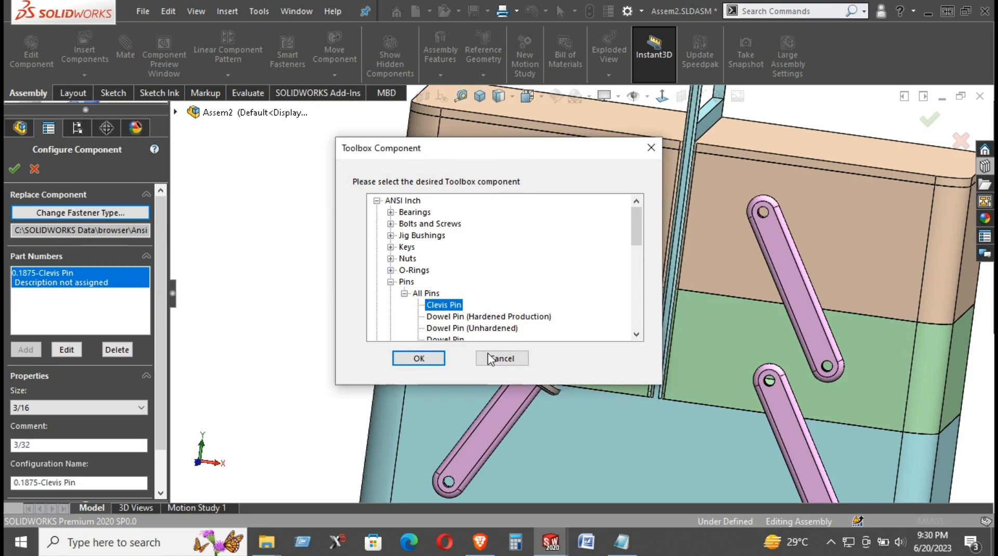
pyautogui.click(649, 149)
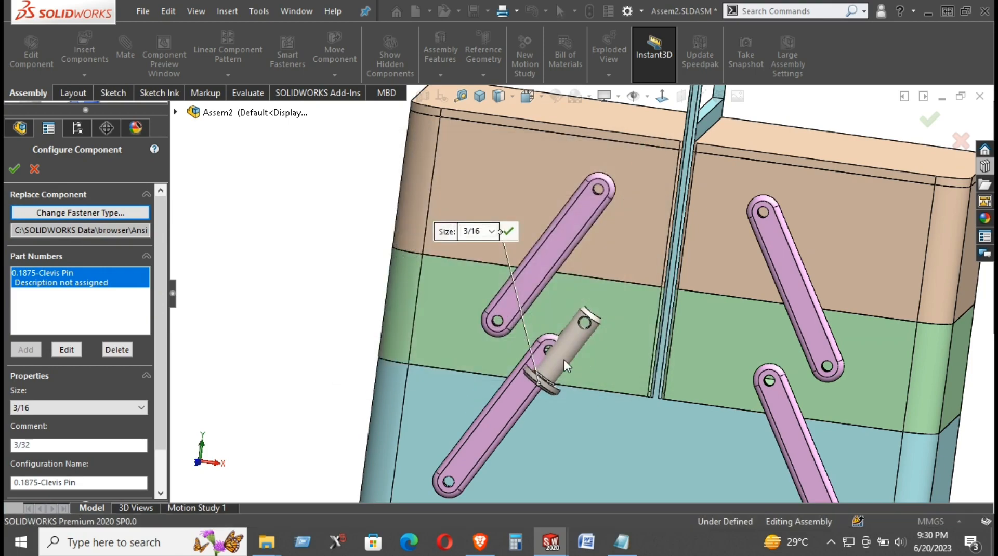
pyautogui.press('Escape')
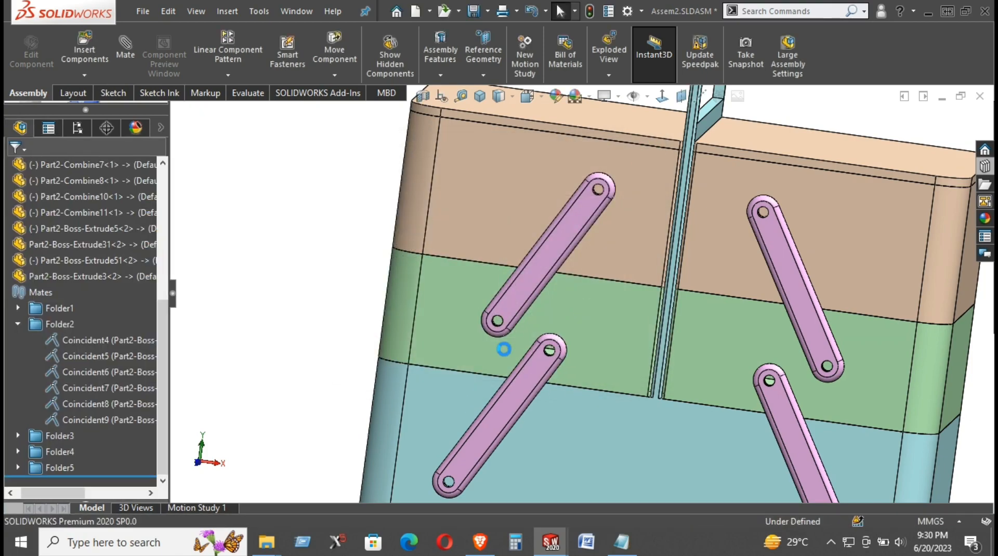
pyautogui.scroll(4, 541, 344)
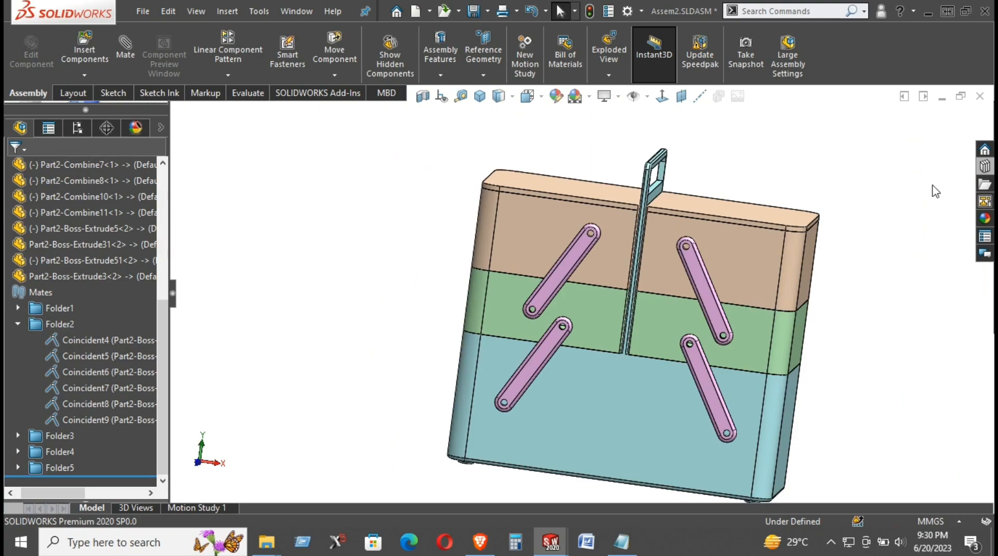
pyautogui.scroll(-2, 556, 299)
pyautogui.scroll(-2, 482, 400)
pyautogui.scroll(3, 470, 433)
pyautogui.scroll(-4, 539, 369)
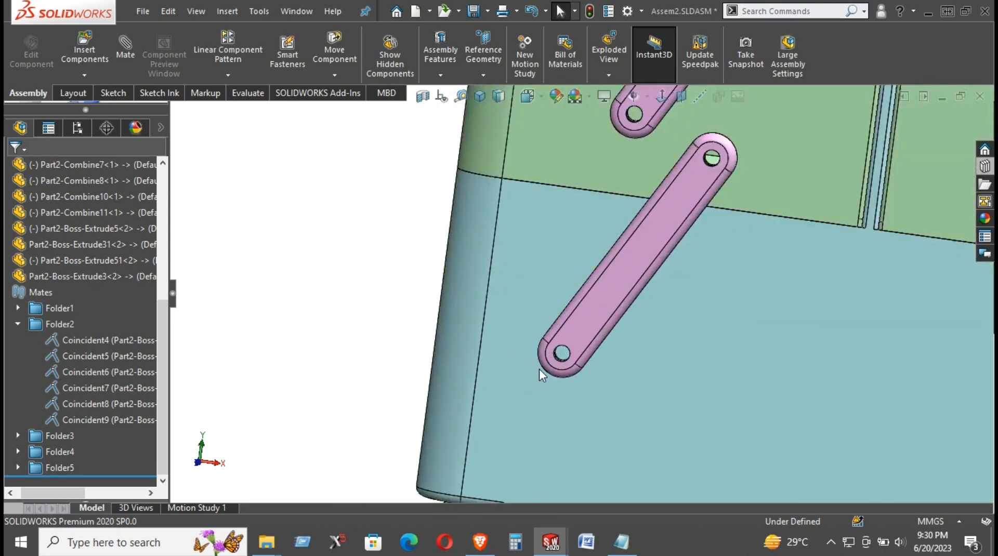
# - Switch from the assembly to the Part2 document and bring up the lower hole of the left lower link arm
pyautogui.scroll(-2, 538, 369)
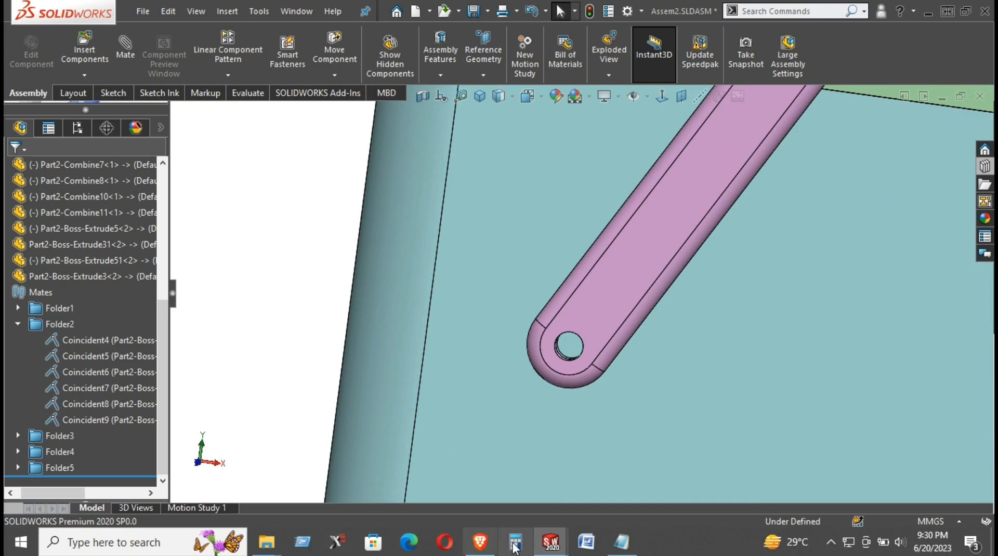
pyautogui.moveTo(550, 542)
pyautogui.click(465, 442)
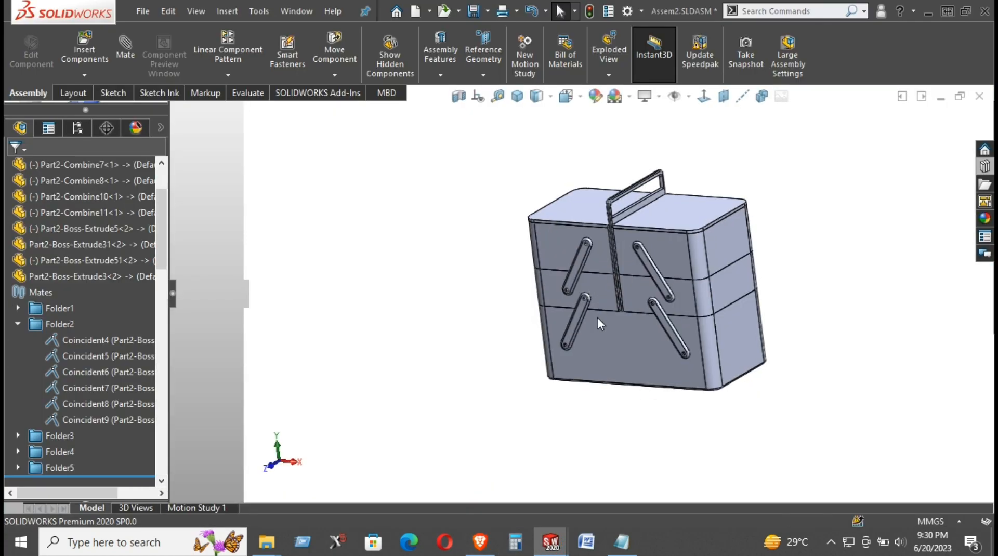
pyautogui.scroll(-8, 582, 334)
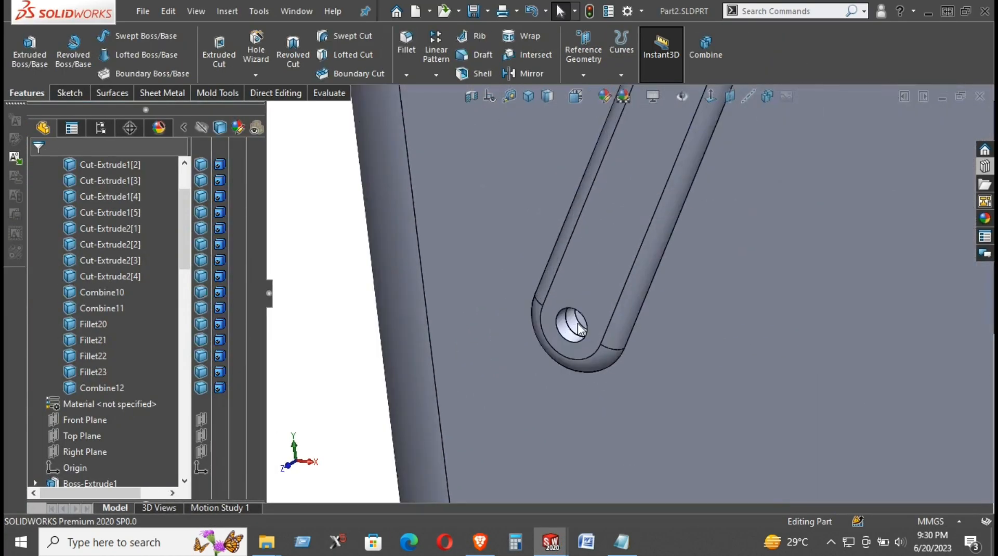
pyautogui.scroll(-2, 580, 330)
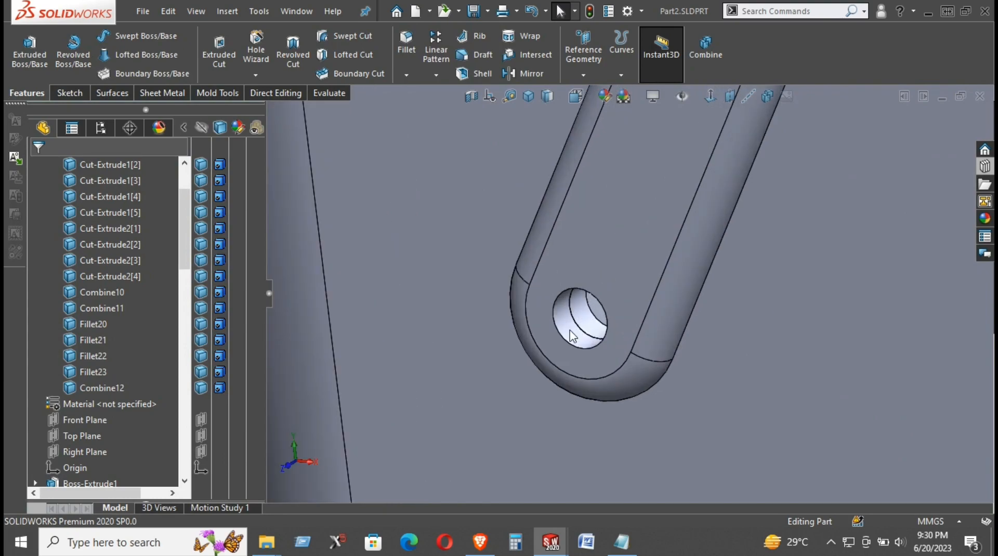
# - Start a sketch on the link arm's outer face and convert the lower hole's circular edge into a sketch circle
pyautogui.rightClick(571, 336)
pyautogui.click(566, 267)
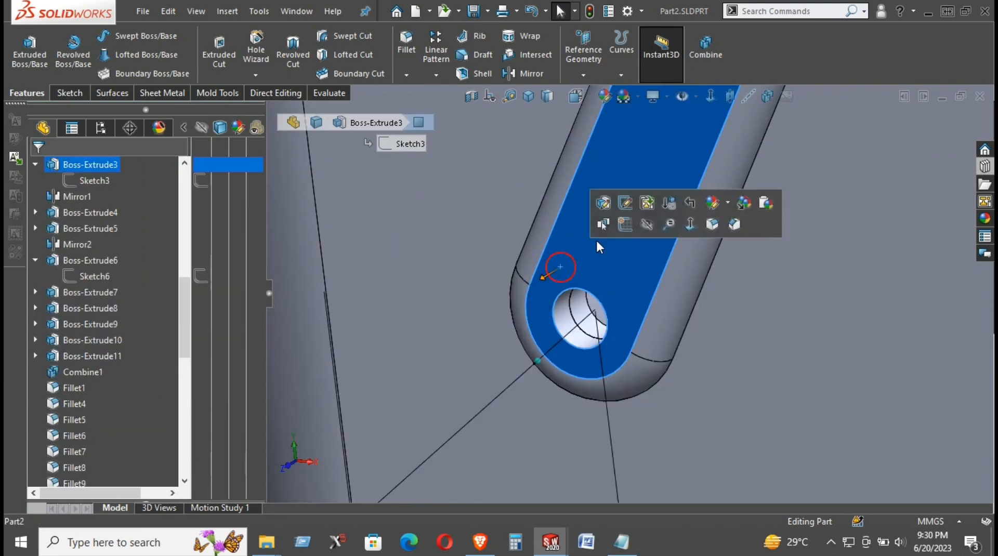
pyautogui.click(621, 227)
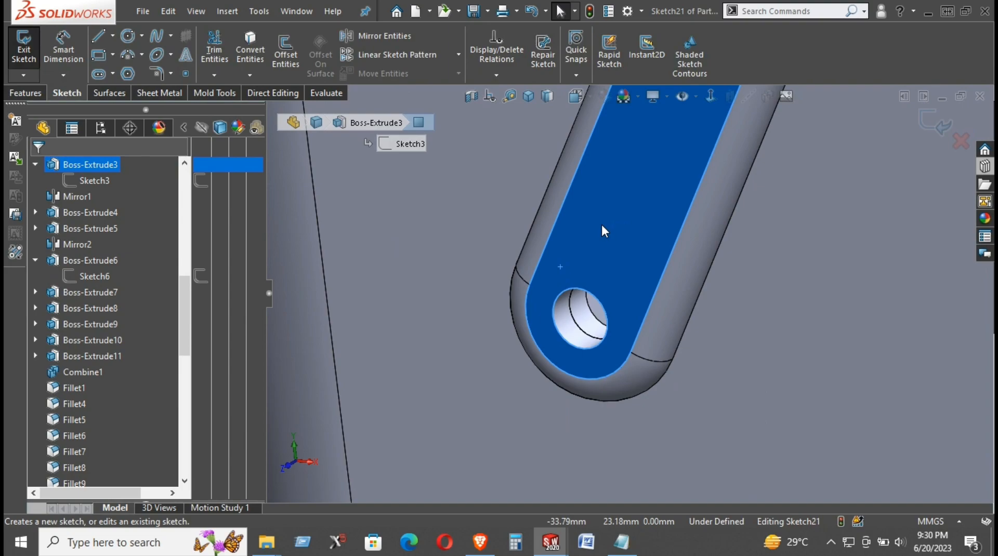
pyautogui.scroll(4, 602, 226)
pyautogui.click(386, 263)
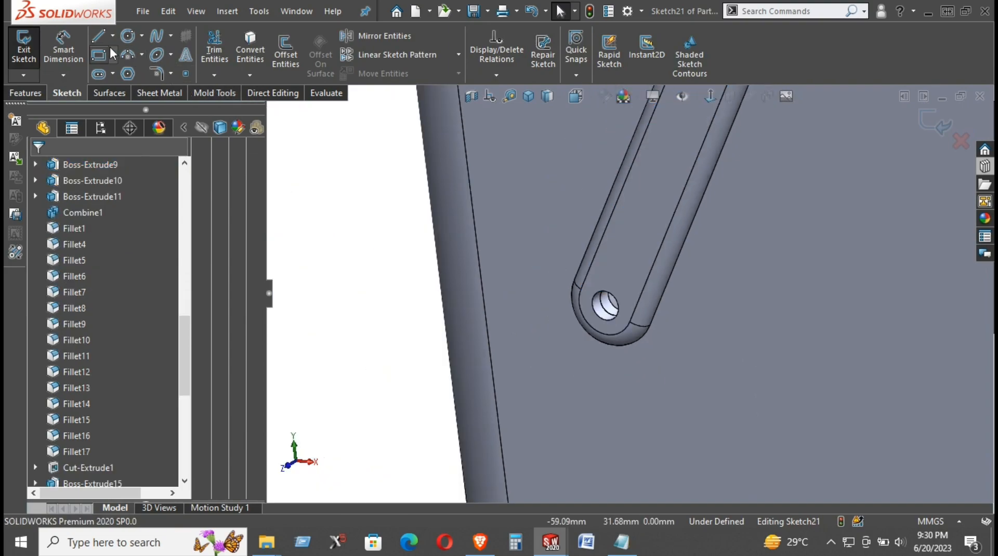
pyautogui.click(250, 49)
pyautogui.click(613, 302)
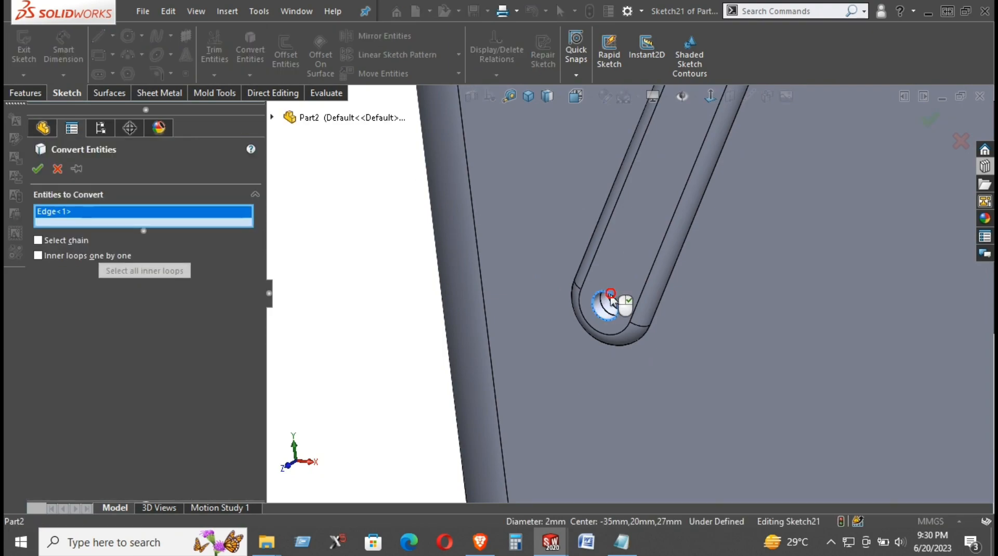
pyautogui.click(38, 167)
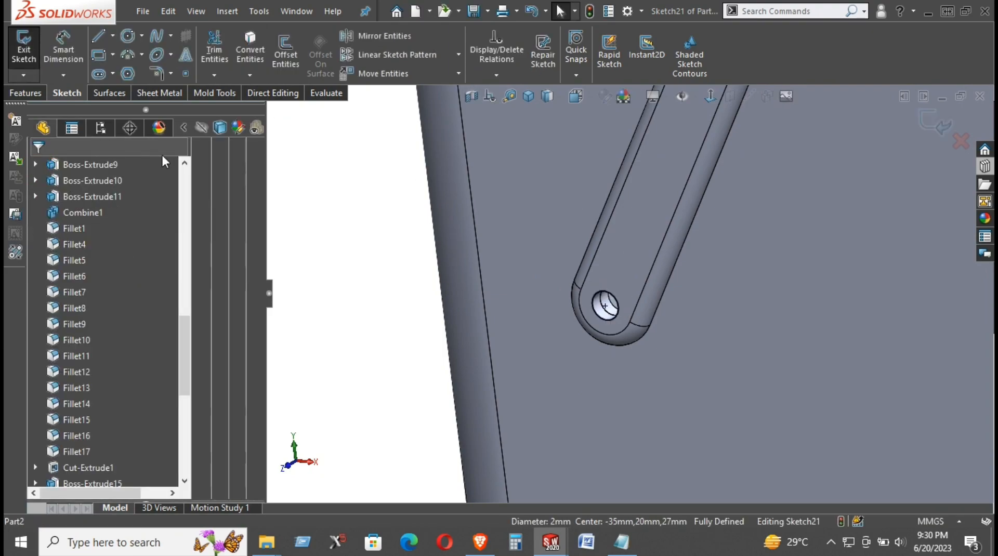
pyautogui.click(26, 93)
pyautogui.click(29, 52)
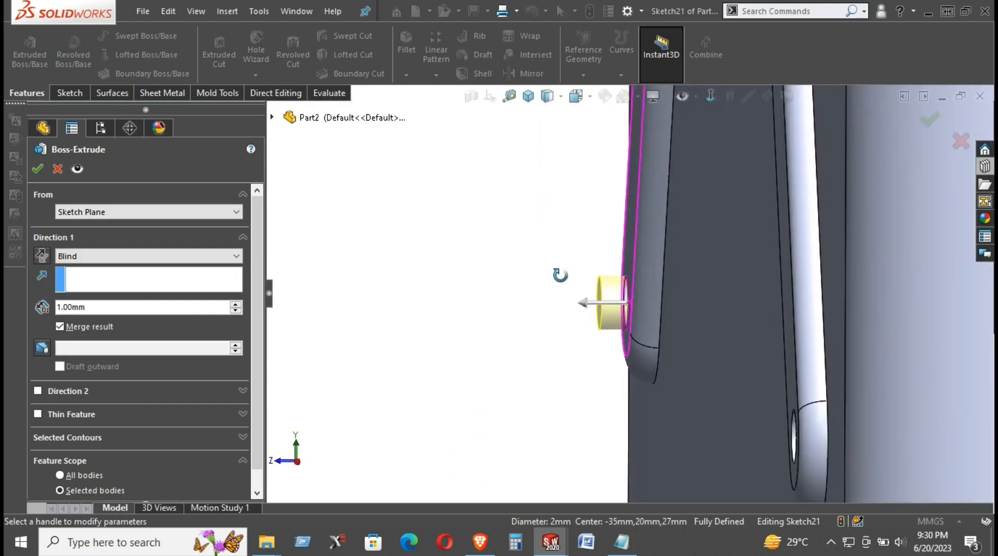
pyautogui.moveTo(560, 275); pyautogui.dragTo(504, 321, button='middle')
pyautogui.scroll(-1, 109, 255)
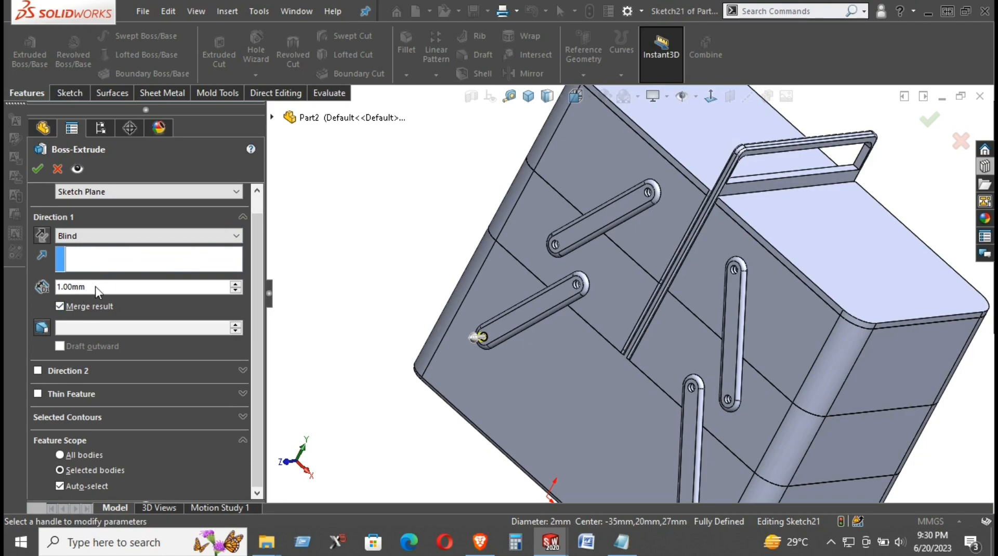
pyautogui.scroll(-3, 546, 323)
pyautogui.scroll(-3, 354, 318)
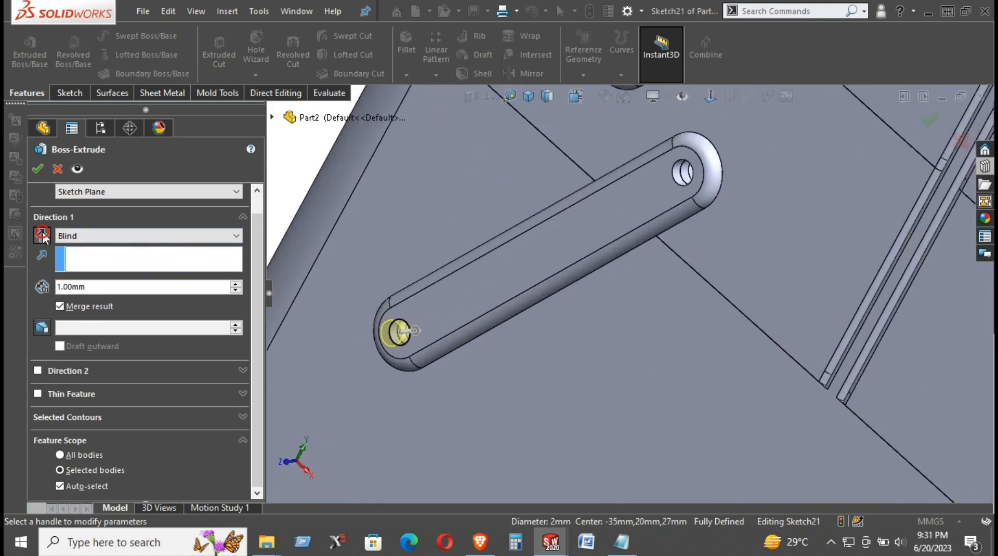
pyautogui.scroll(-5, 414, 320)
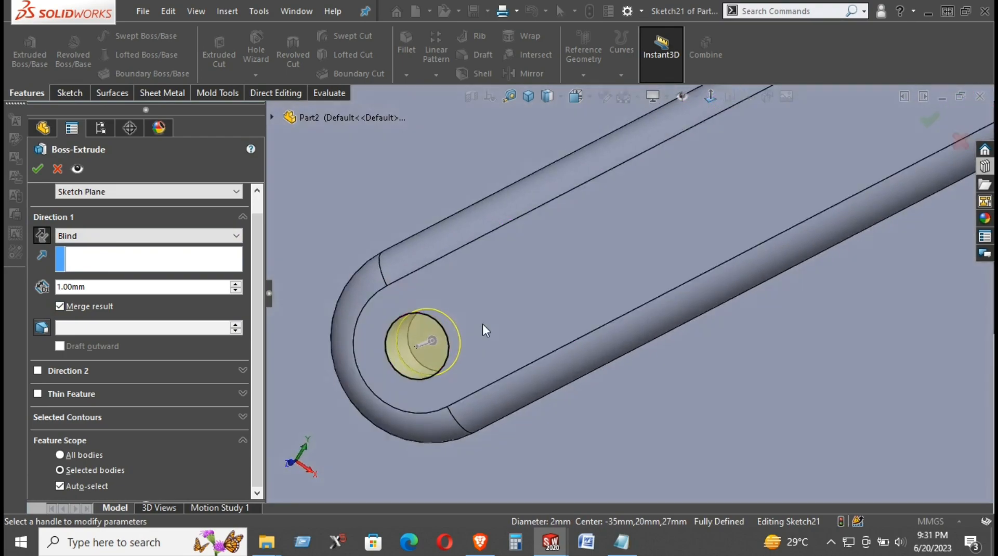
pyautogui.click(77, 304)
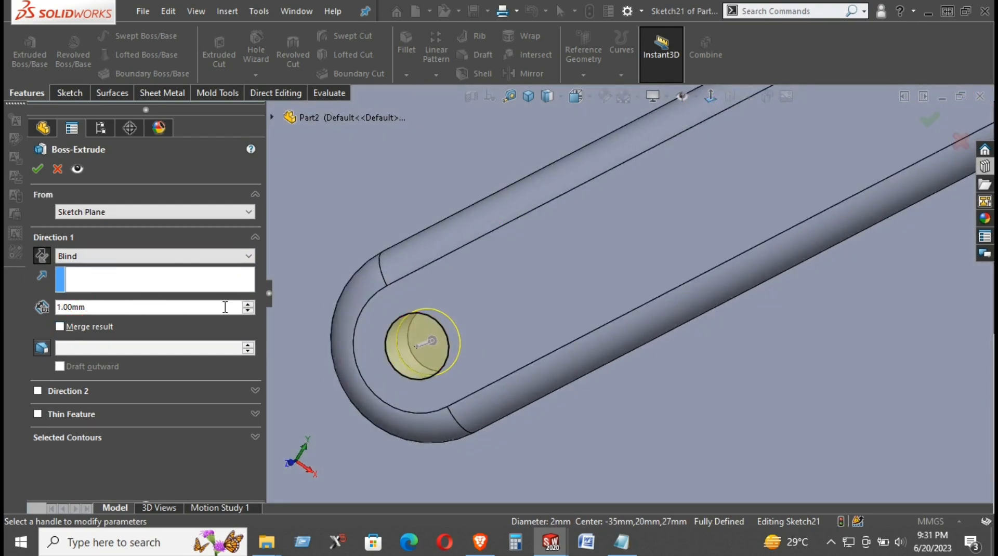
pyautogui.click(122, 306)
pyautogui.scroll(6, 557, 342)
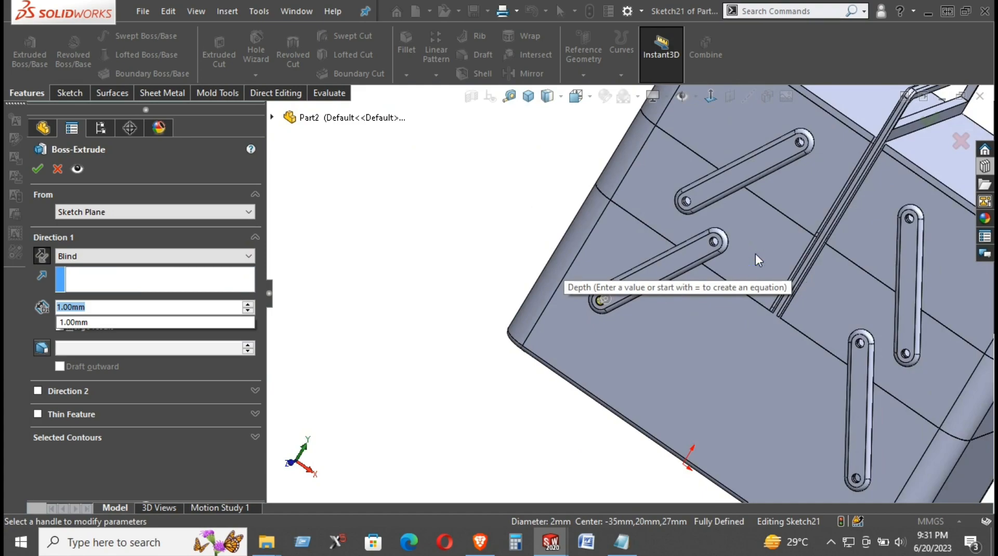
pyautogui.click(57, 167)
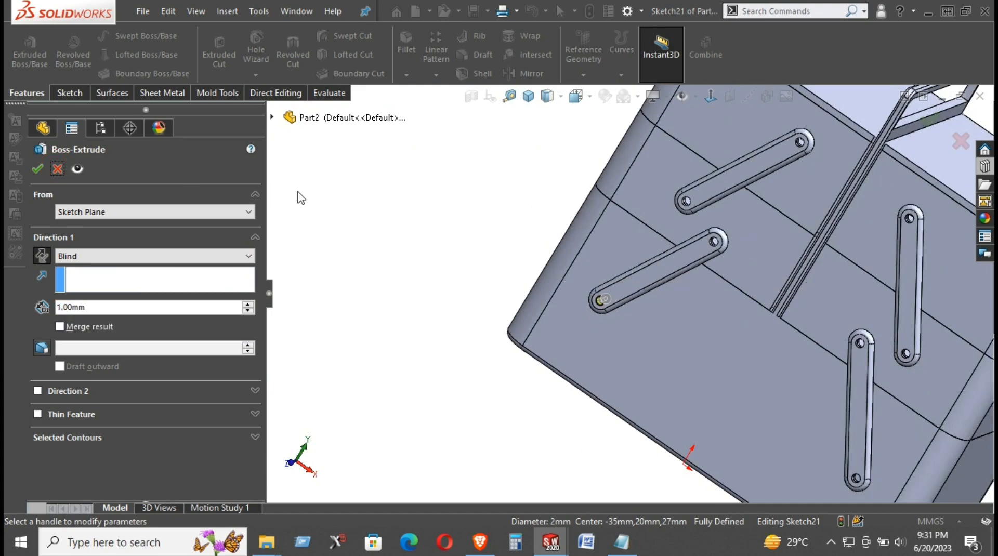
pyautogui.click(403, 208)
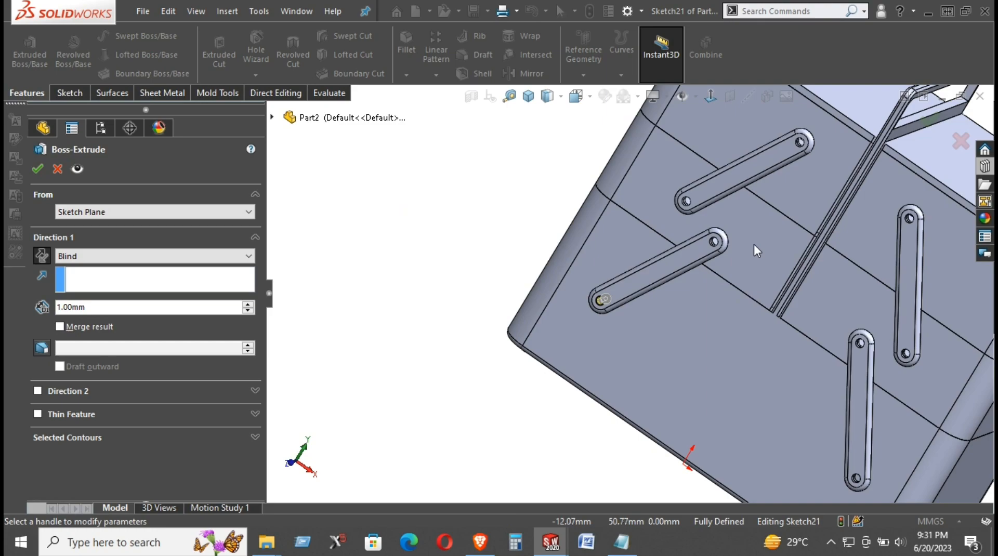
pyautogui.click(57, 170)
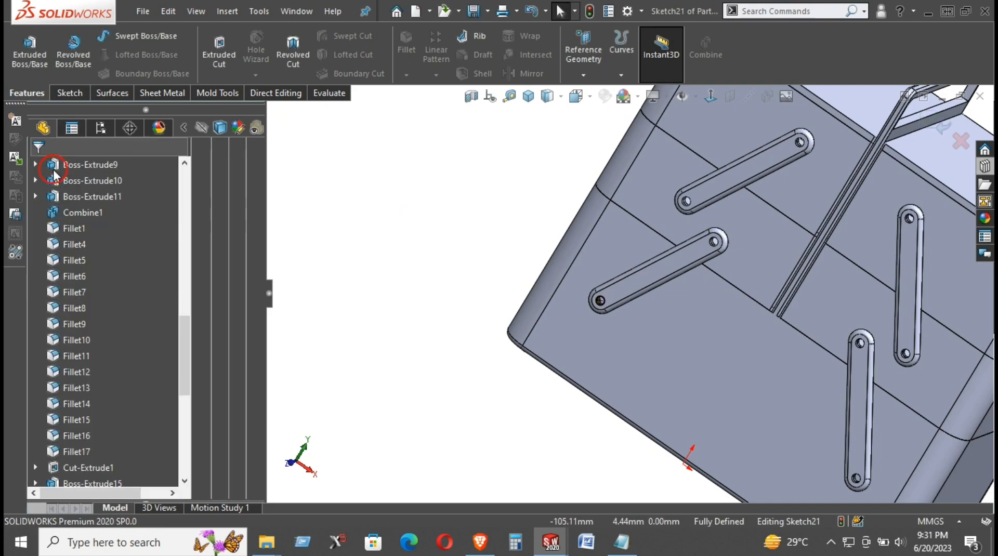
# - Hide the left middle tray, left upper tray and left lid bodies to expose the inside of the toolbox base
pyautogui.rightClick(791, 251)
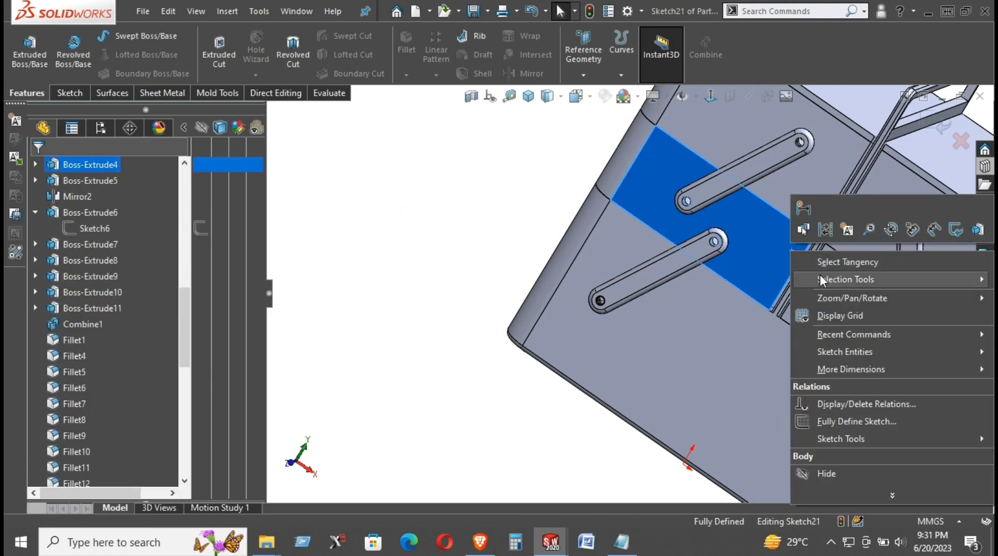
pyautogui.click(815, 475)
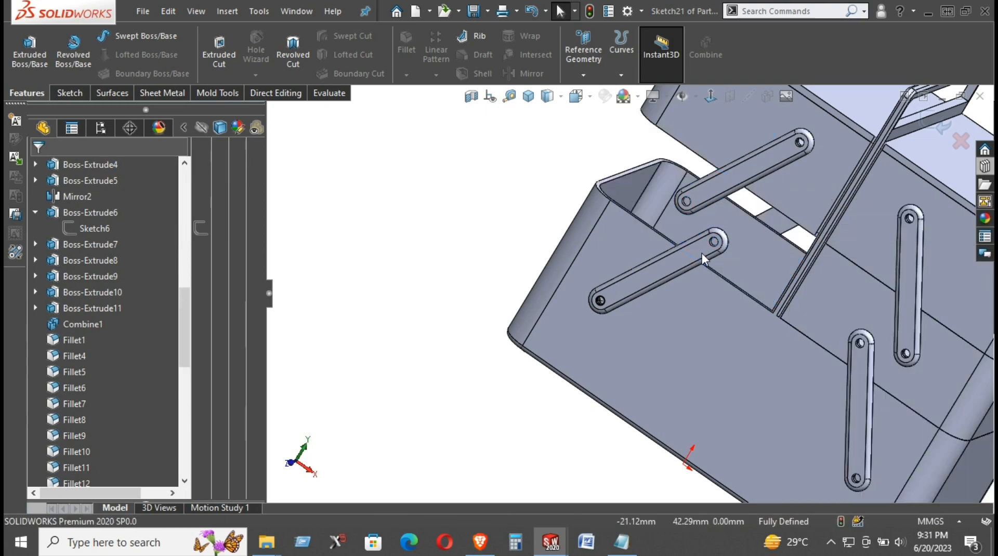
pyautogui.moveTo(698, 268); pyautogui.dragTo(623, 253, button='middle')
pyautogui.rightClick(627, 249)
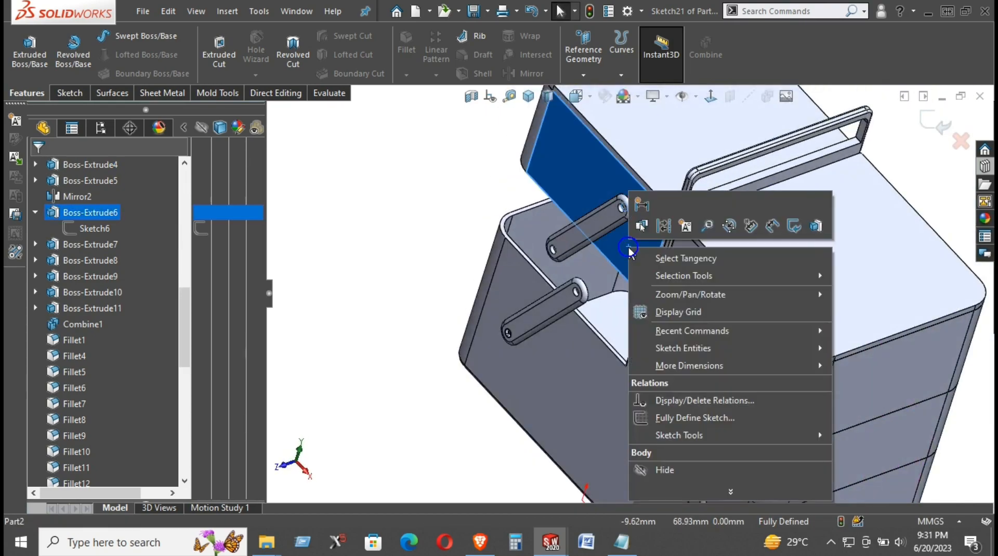
pyautogui.click(676, 469)
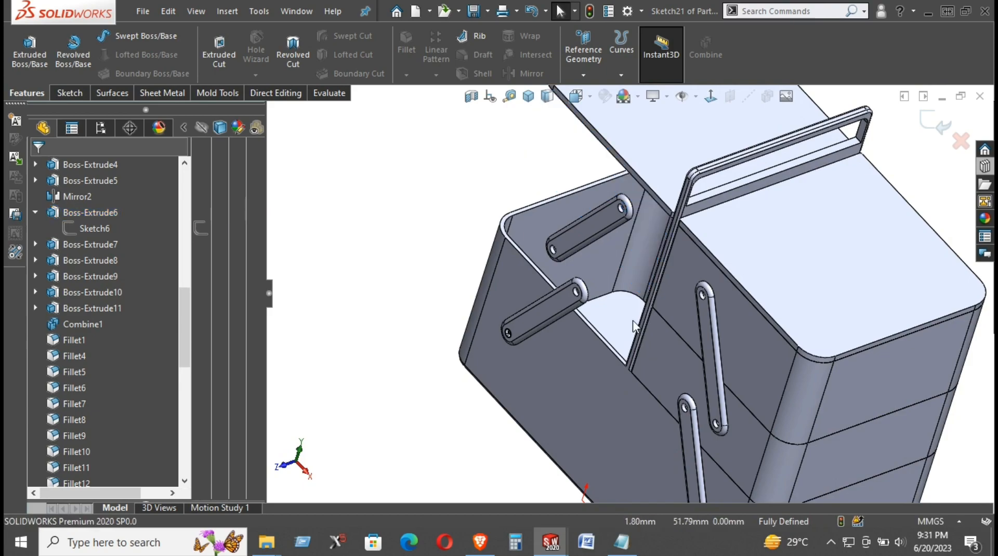
pyautogui.rightClick(675, 163)
pyautogui.click(736, 369)
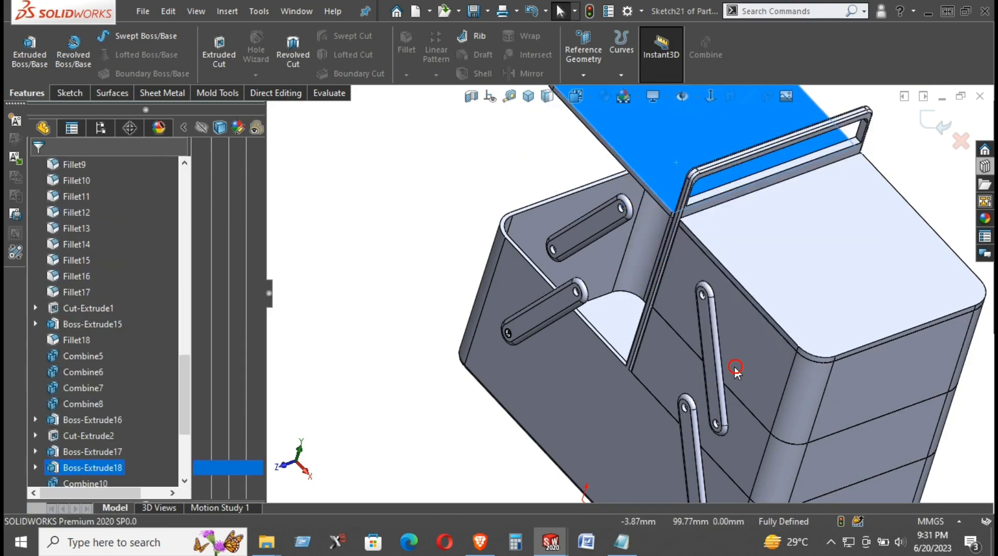
# - Set up a boss extrusion of the hole circle up to the base wall's inner face, without merging the result
pyautogui.moveTo(419, 247); pyautogui.dragTo(437, 291, button='middle')
pyautogui.click(29, 49)
pyautogui.moveTo(346, 345); pyautogui.dragTo(314, 368, button='middle')
pyautogui.scroll(-3, 357, 363)
pyautogui.click(108, 257)
pyautogui.click(103, 298)
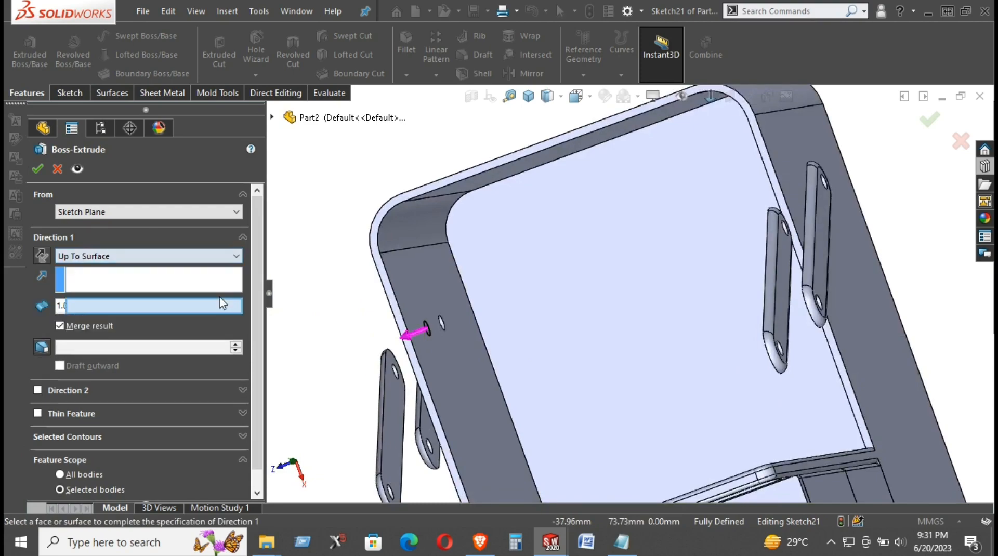
pyautogui.scroll(-3, 456, 314)
pyautogui.click(454, 305)
pyautogui.scroll(-4, 473, 334)
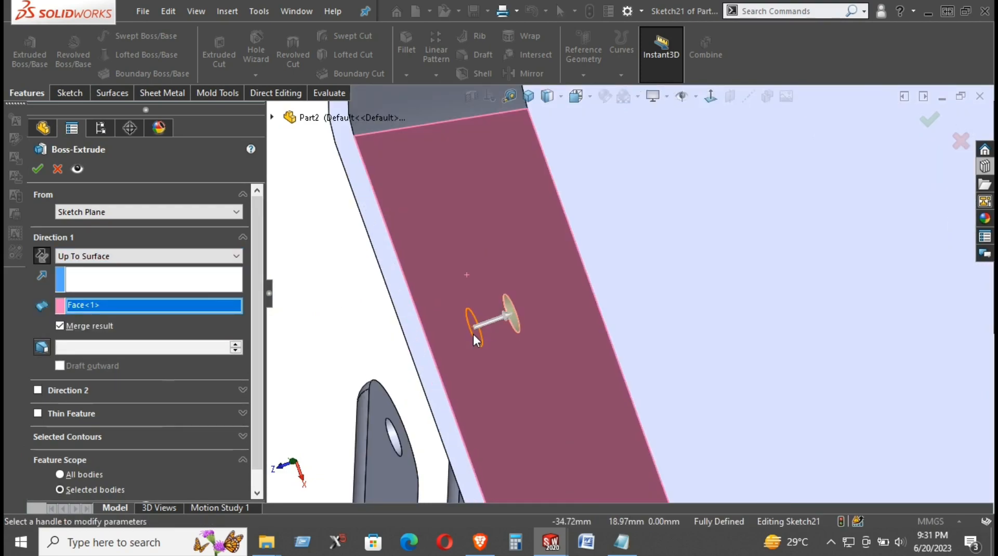
pyautogui.moveTo(488, 330); pyautogui.dragTo(501, 317, button='middle')
pyautogui.click(104, 326)
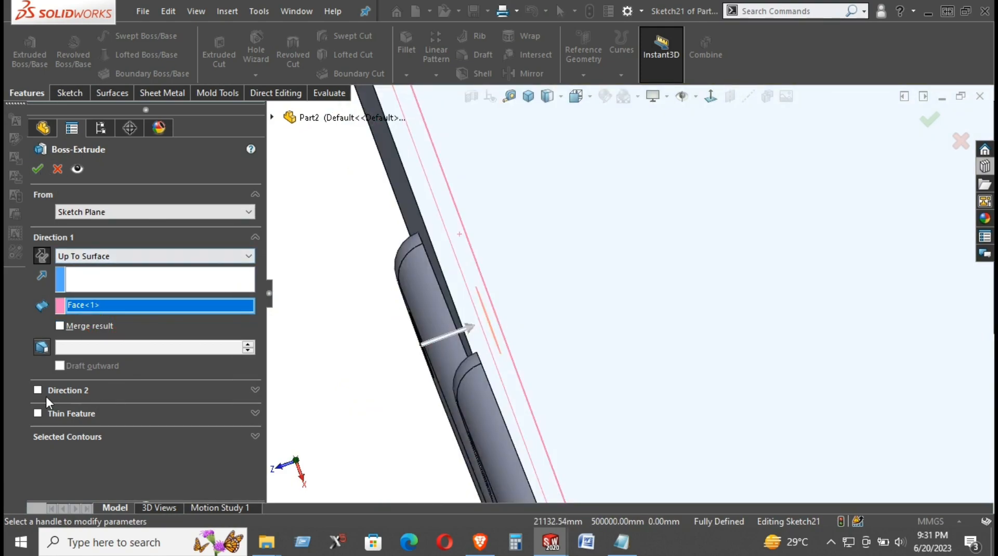
pyautogui.moveTo(514, 329); pyautogui.dragTo(552, 300, button='middle')
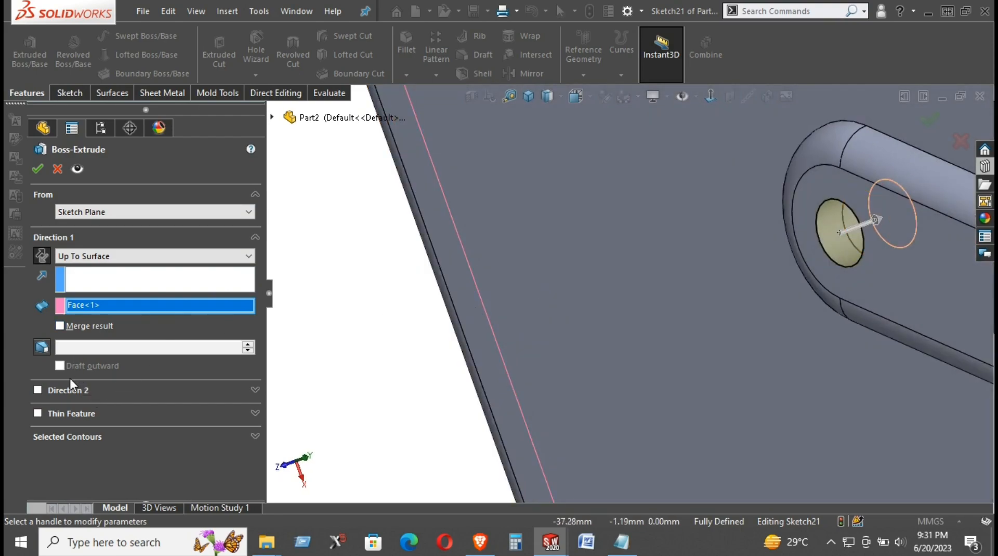
# - Add a blind second direction of 0.1 mm to the pin extrusion and finish the feature
pyautogui.click(87, 391)
pyautogui.click(39, 390)
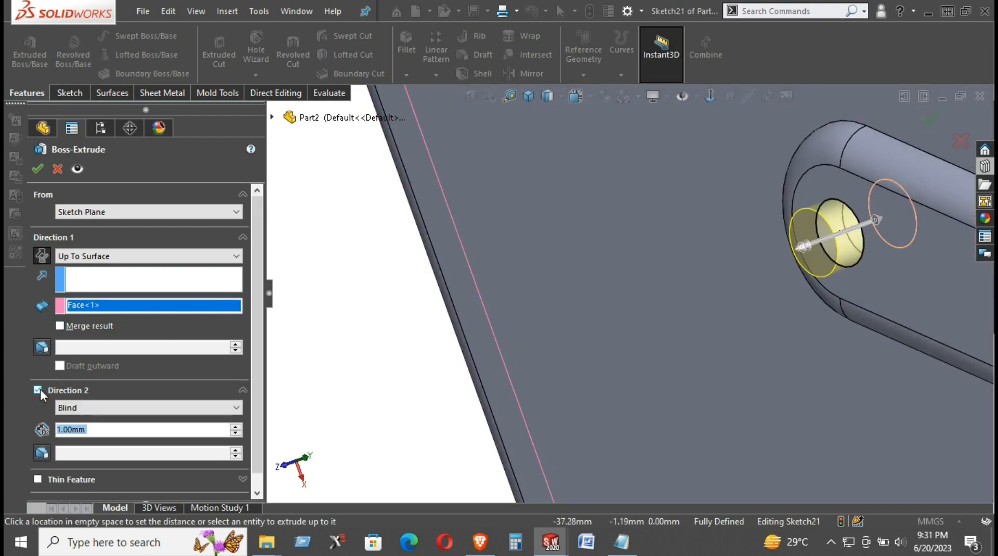
pyautogui.write('0.1')
pyautogui.press('Return')
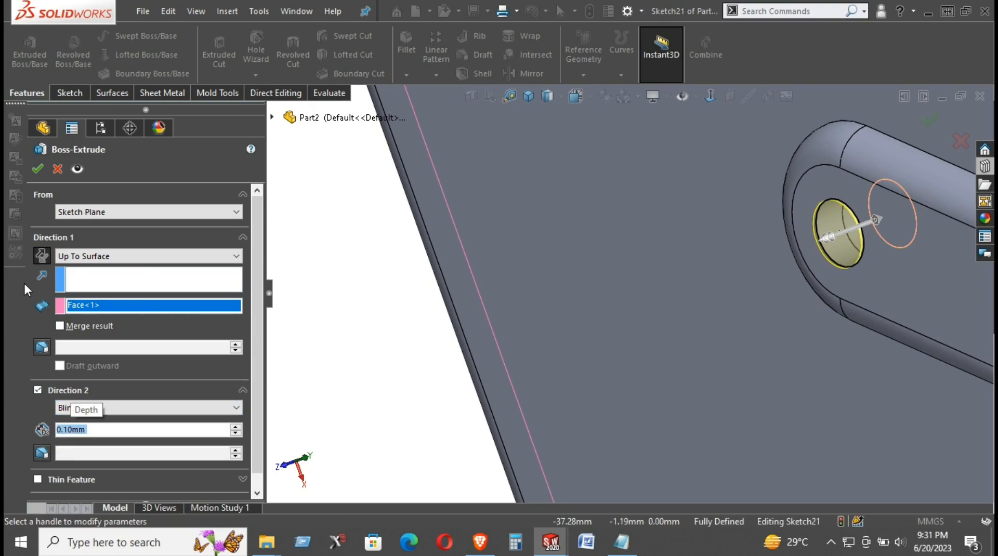
pyautogui.click(38, 169)
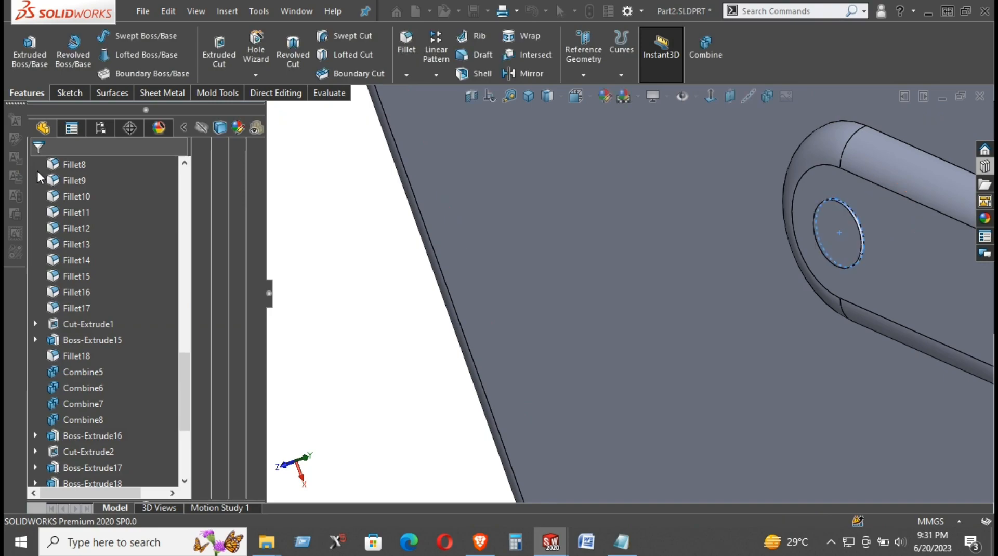
# - Start a sketch on the pin's outer end face and convert its circular outline into the sketch
pyautogui.scroll(3, 628, 247)
pyautogui.moveTo(679, 249); pyautogui.dragTo(667, 301, button='middle')
pyautogui.rightClick(675, 290)
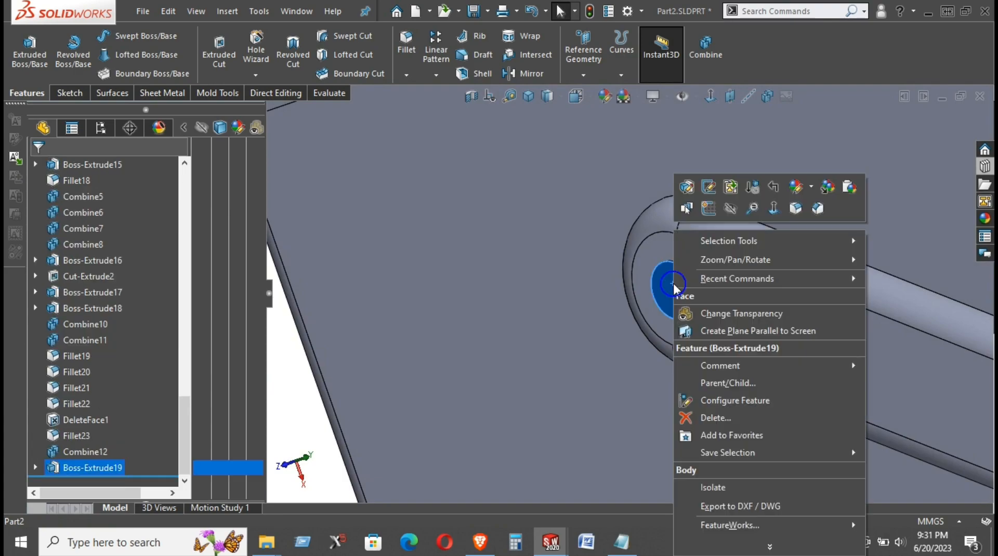
pyautogui.click(709, 214)
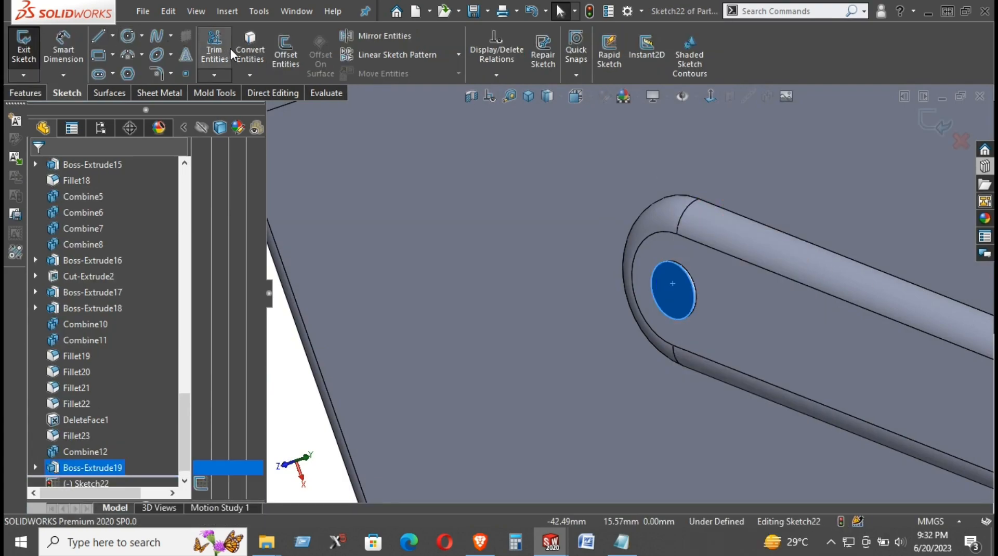
pyautogui.click(246, 52)
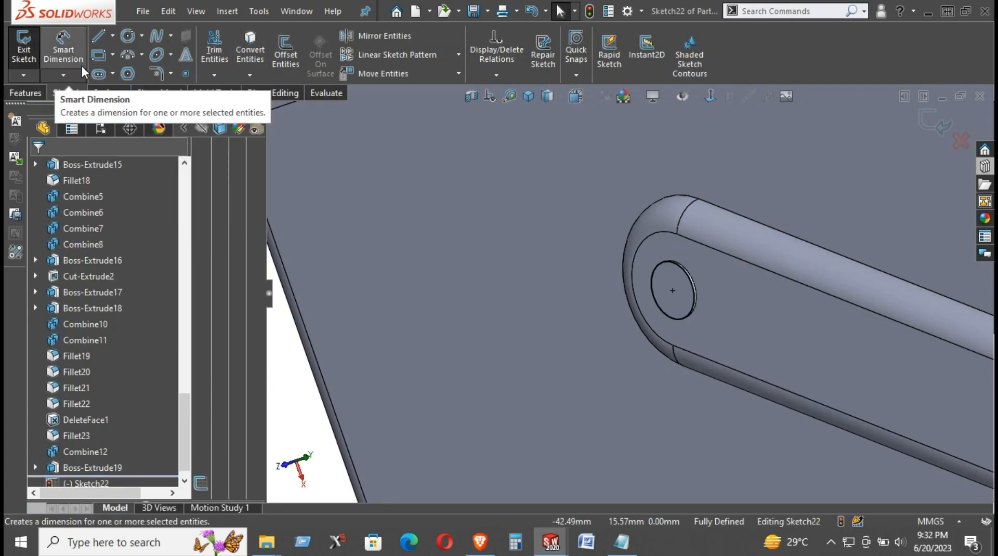
# - Offset the converted pin circle outward by 0.4 mm
pyautogui.click(281, 52)
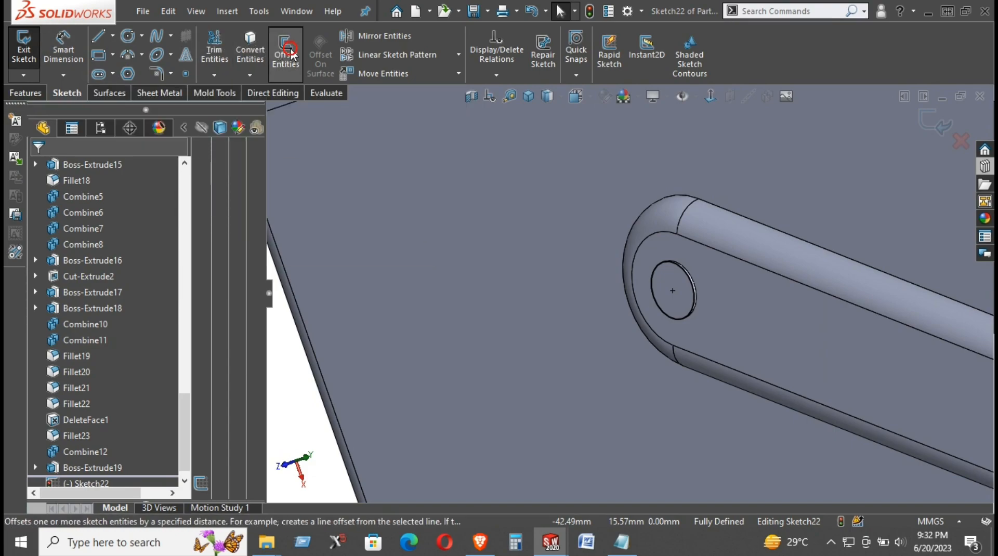
pyautogui.click(688, 281)
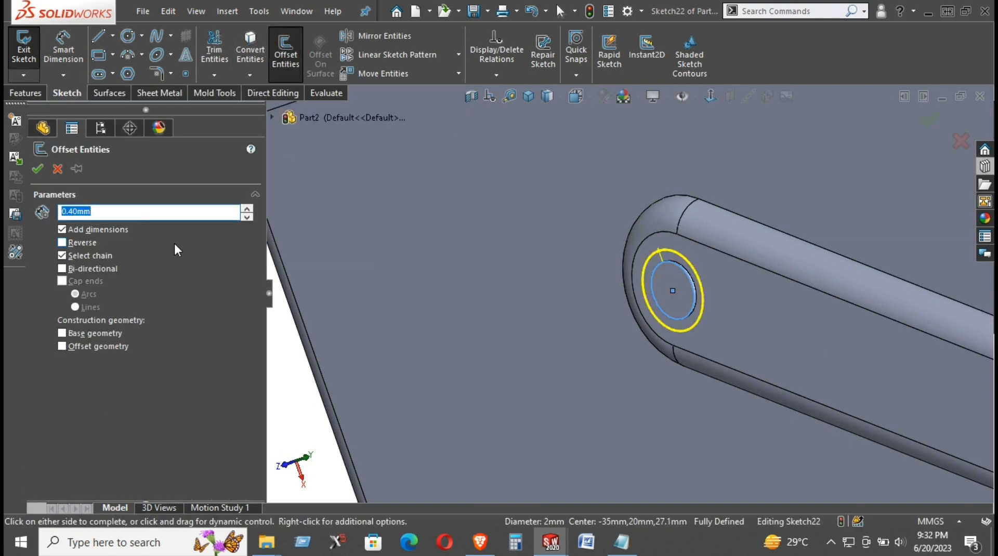
pyautogui.click(38, 169)
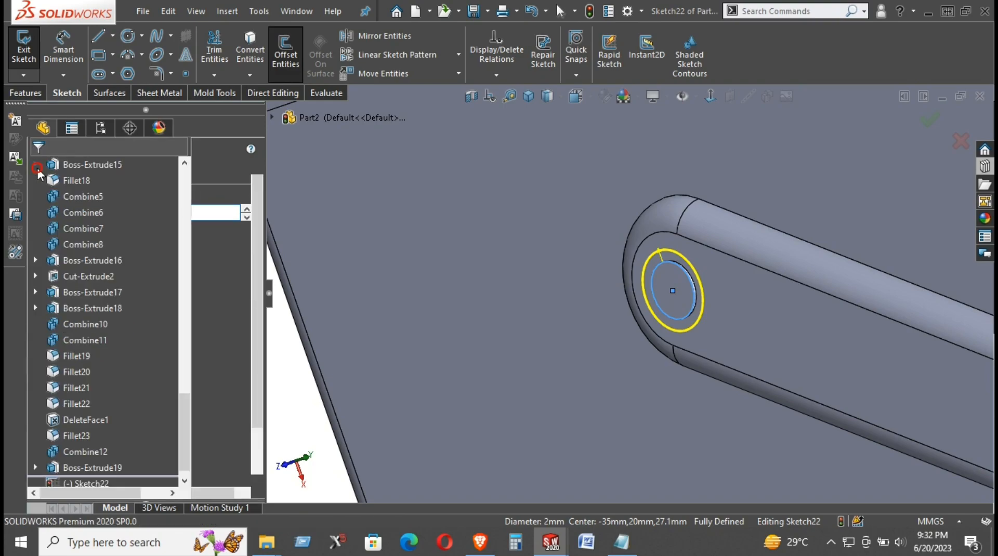
pyautogui.click(29, 95)
pyautogui.click(30, 54)
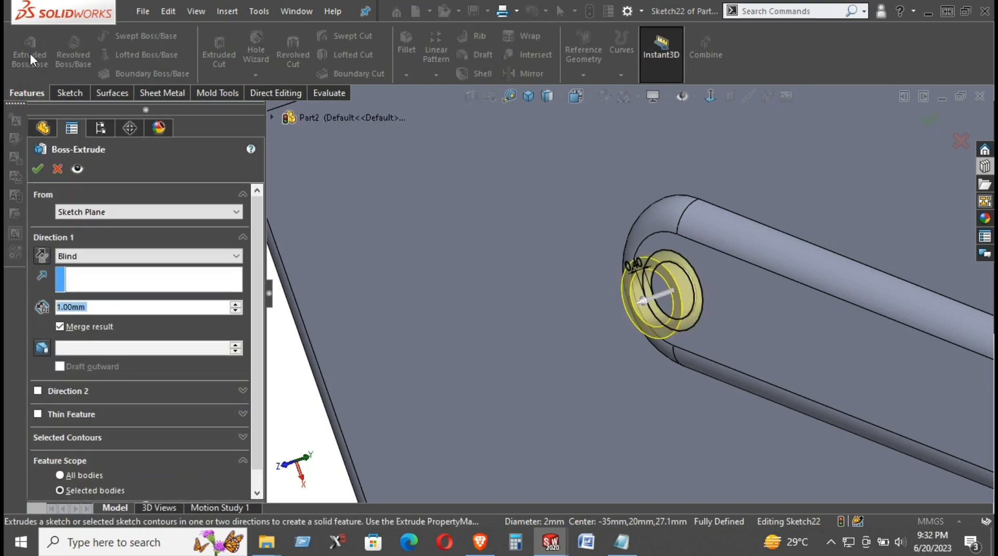
pyautogui.click(57, 169)
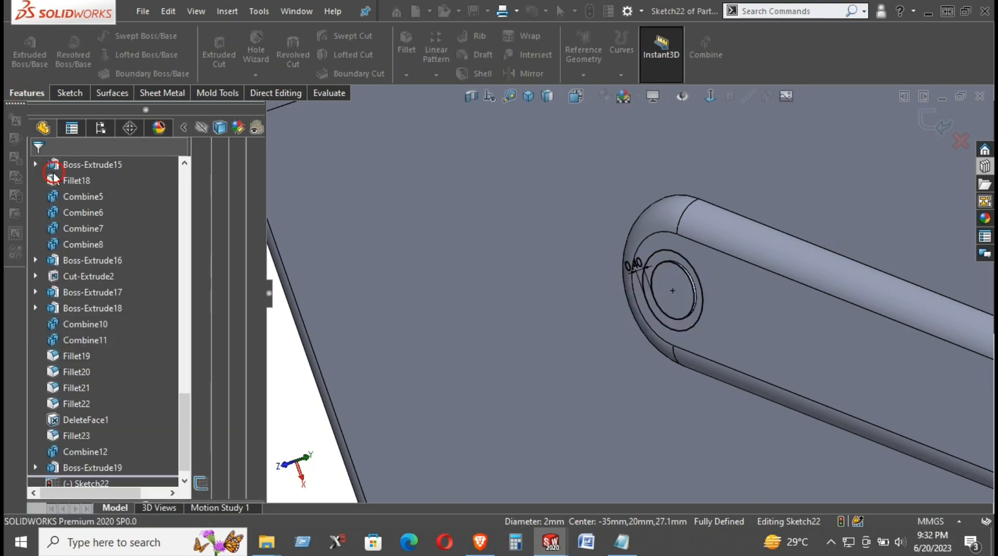
# - Delete the inner circle from the sketch and extrude the outer circle 0.1 mm blind as a pin head without merging
pyautogui.rightClick(676, 264)
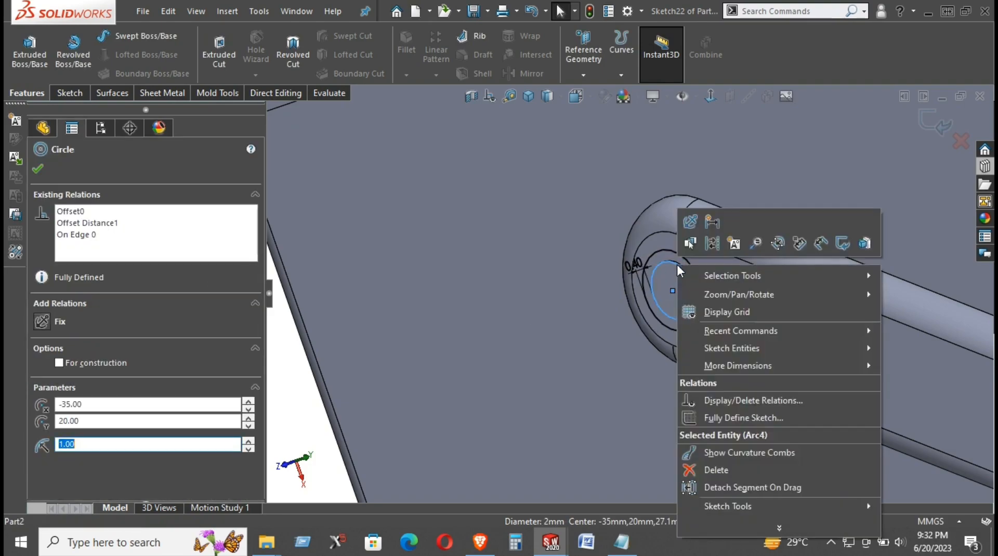
pyautogui.click(716, 470)
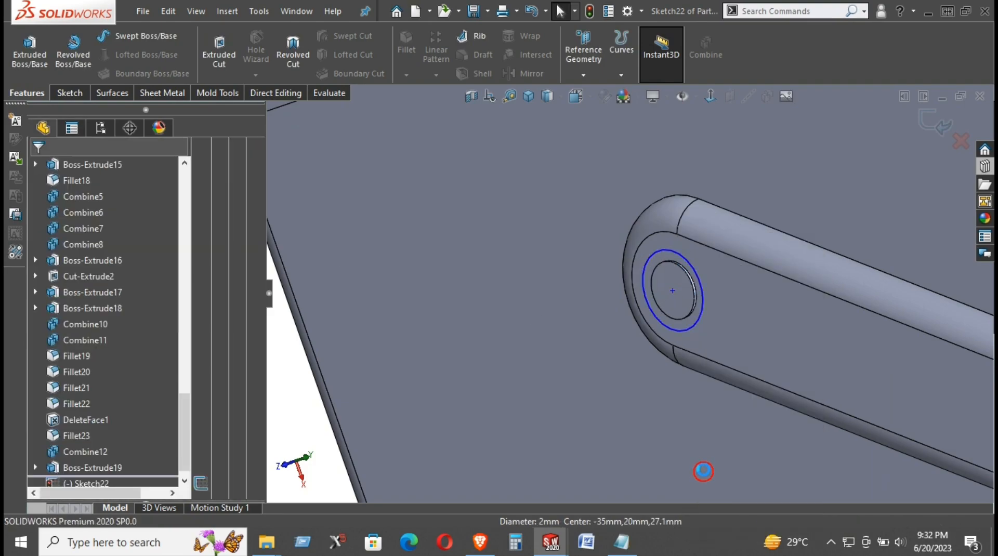
pyautogui.click(35, 57)
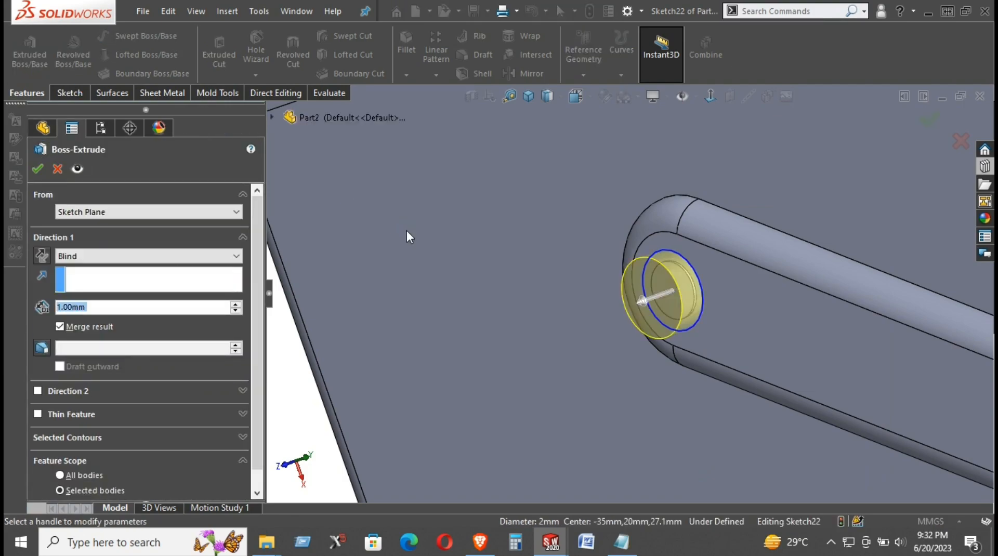
pyautogui.write('0.2')
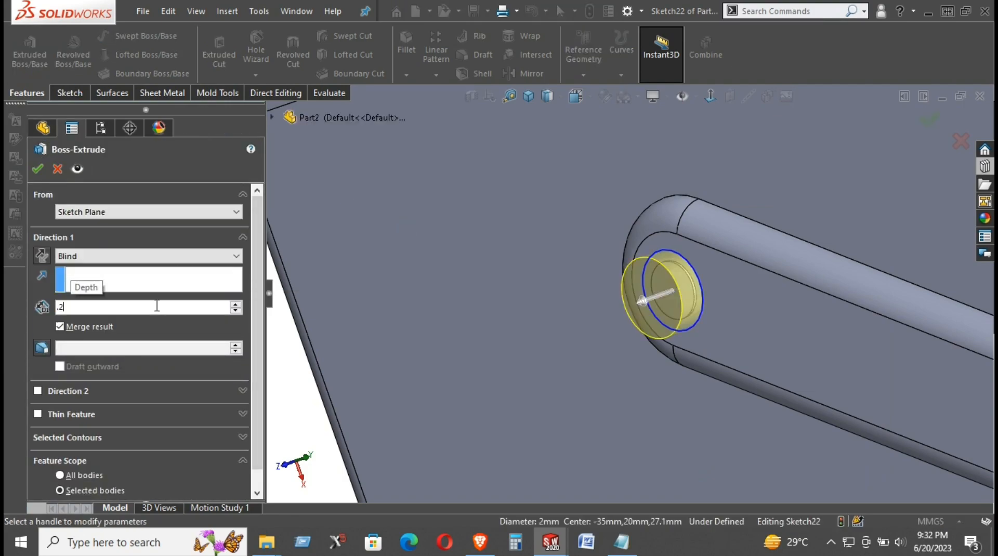
pyautogui.press('Return')
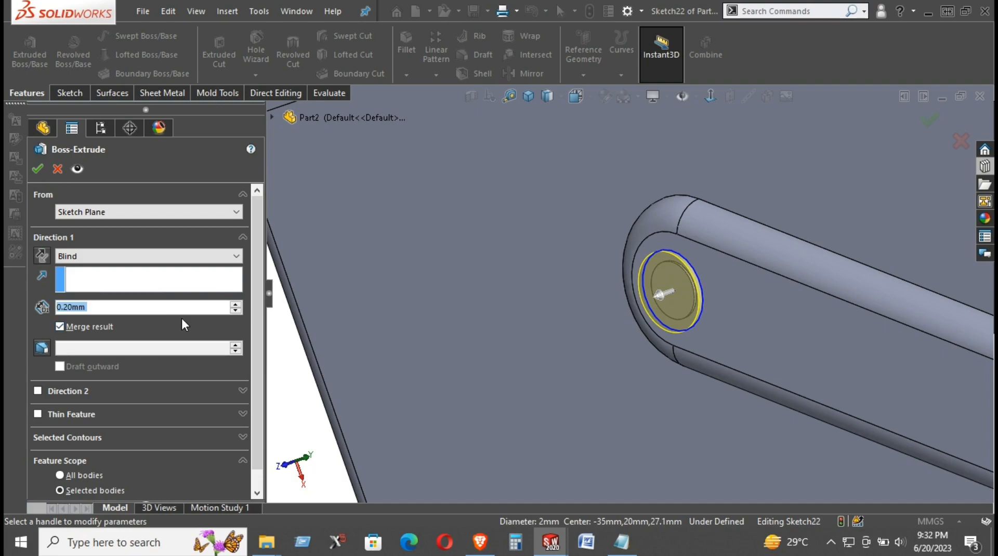
pyautogui.write('0.1')
pyautogui.press('Return')
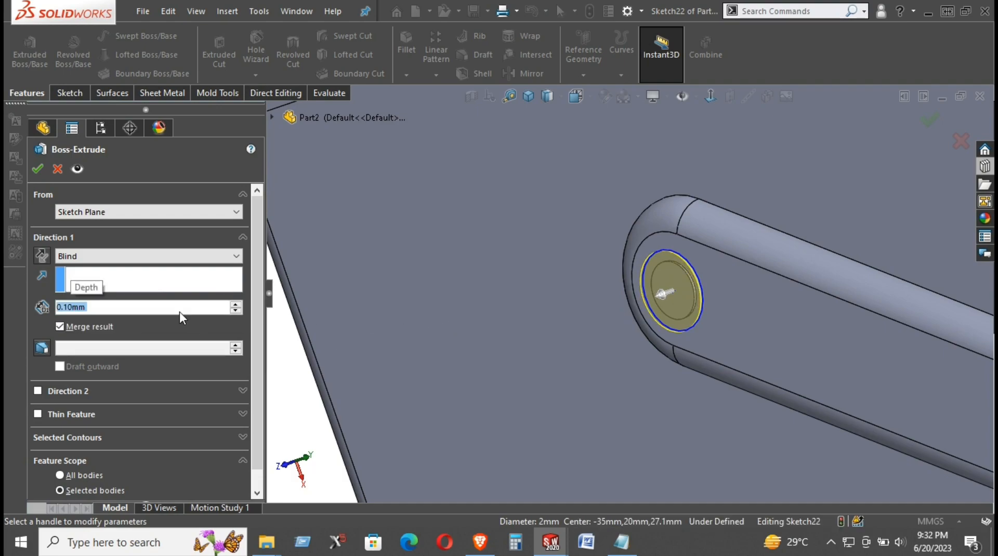
pyautogui.click(78, 327)
pyautogui.click(37, 168)
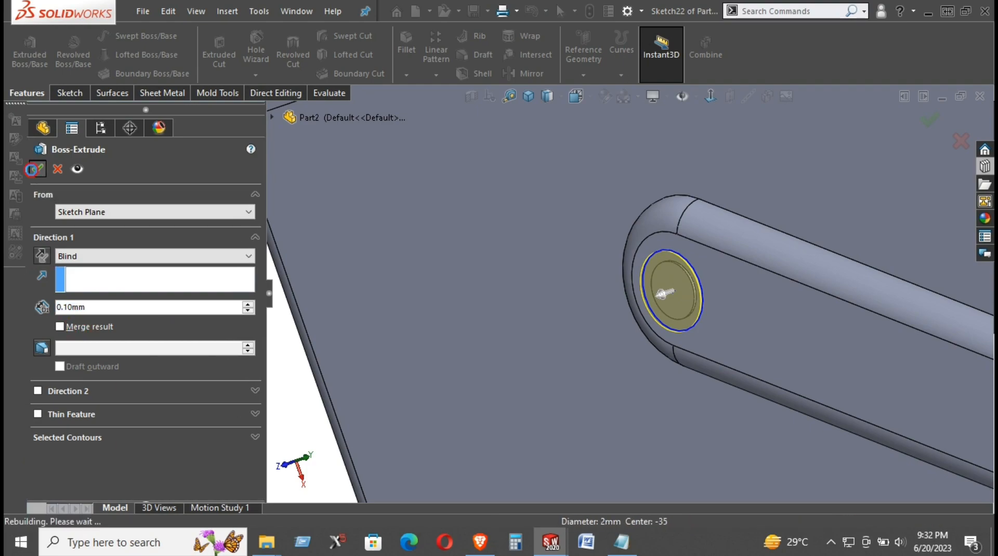
# - Combine the pin head and pin shank bodies into one body with the Add operation
pyautogui.scroll(2, 718, 291)
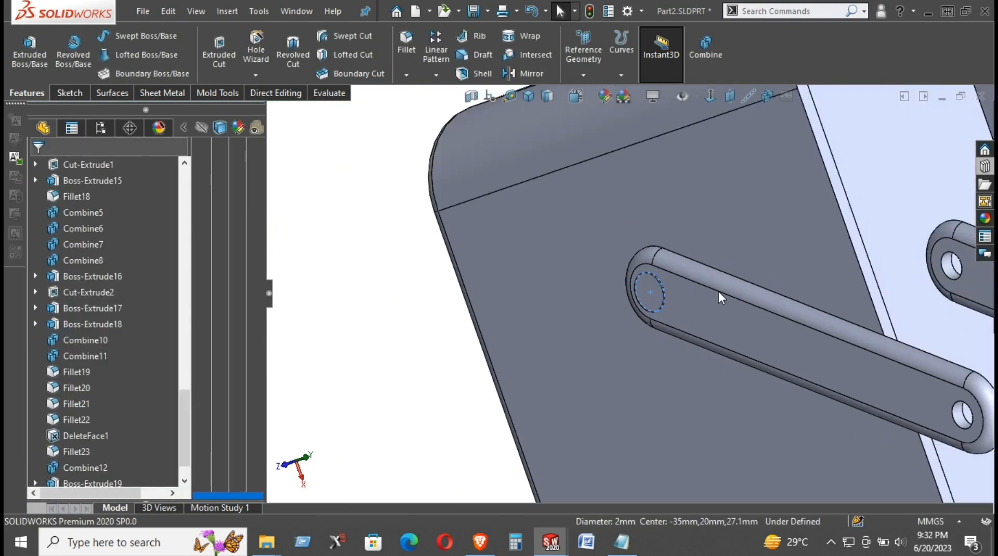
pyautogui.click(354, 268)
pyautogui.moveTo(477, 269)
pyautogui.mouseDown(button='middle')
pyautogui.moveTo(403, 299)
pyautogui.moveTo(406, 308)
pyautogui.mouseUp(button='middle')
pyautogui.click(385, 338)
pyautogui.scroll(3, 454, 337)
pyautogui.moveTo(454, 338); pyautogui.dragTo(477, 251, button='middle')
pyautogui.click(299, 464)
pyautogui.click(291, 93)
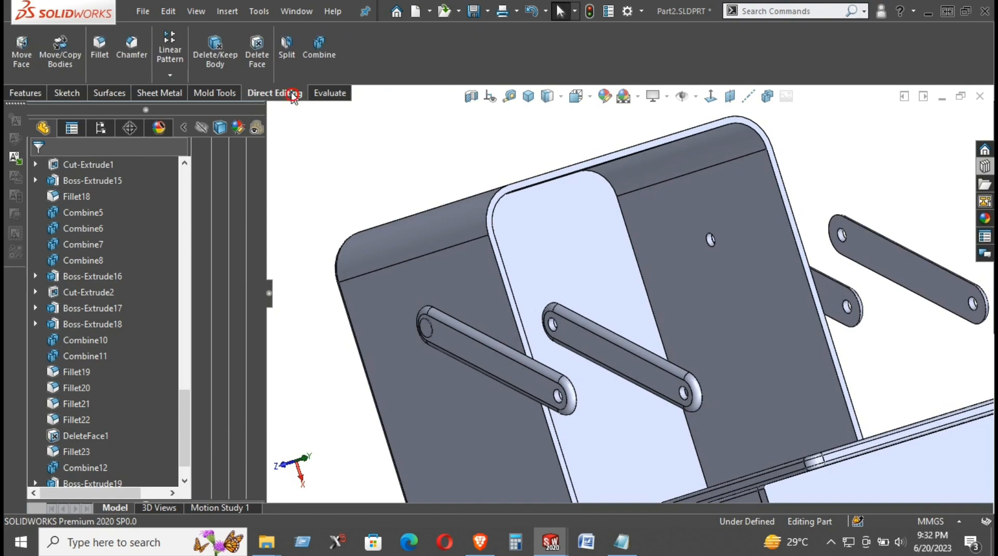
pyautogui.click(307, 52)
pyautogui.scroll(3, 447, 322)
pyautogui.click(444, 324)
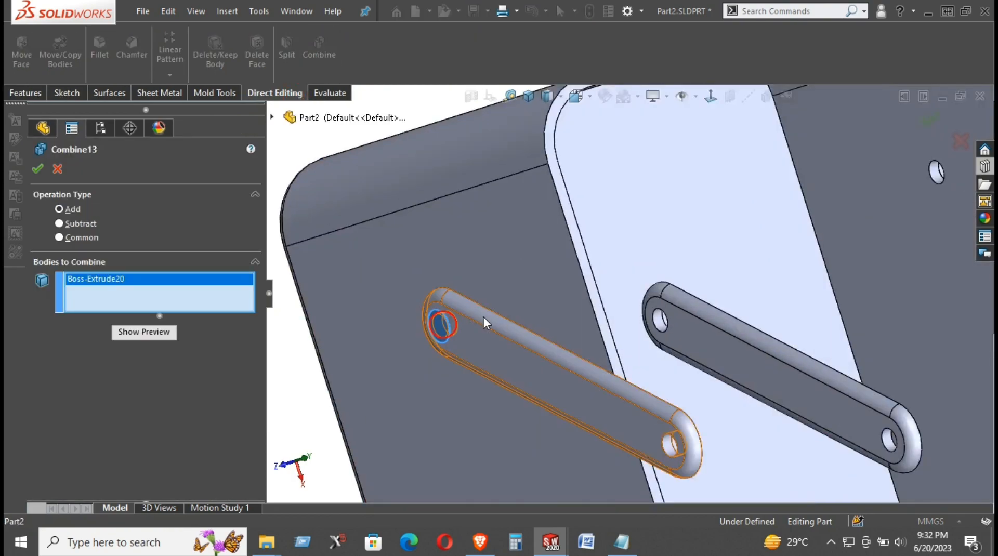
pyautogui.moveTo(483, 317); pyautogui.dragTo(495, 320, button='middle')
pyautogui.scroll(5, 534, 319)
pyautogui.click(562, 285)
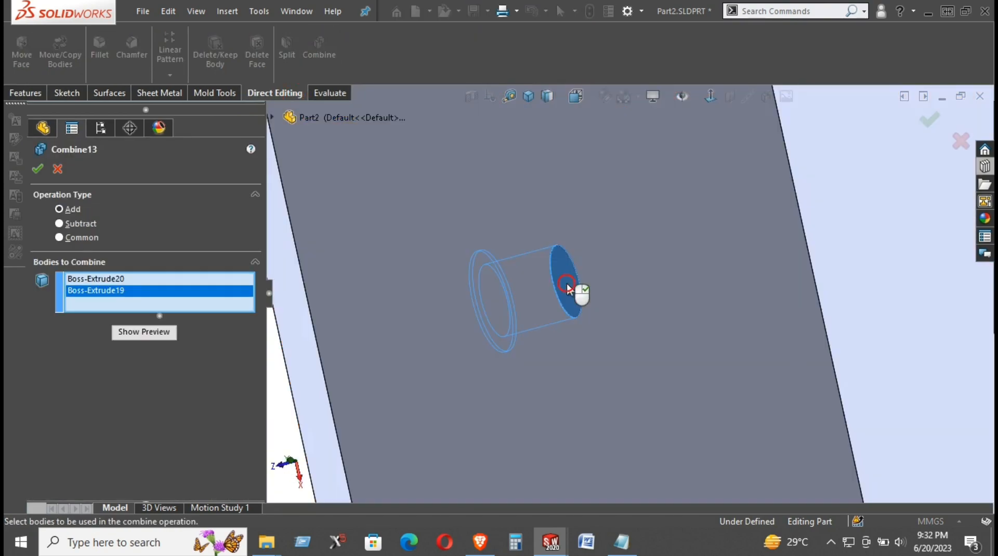
pyautogui.scroll(-4, 572, 317)
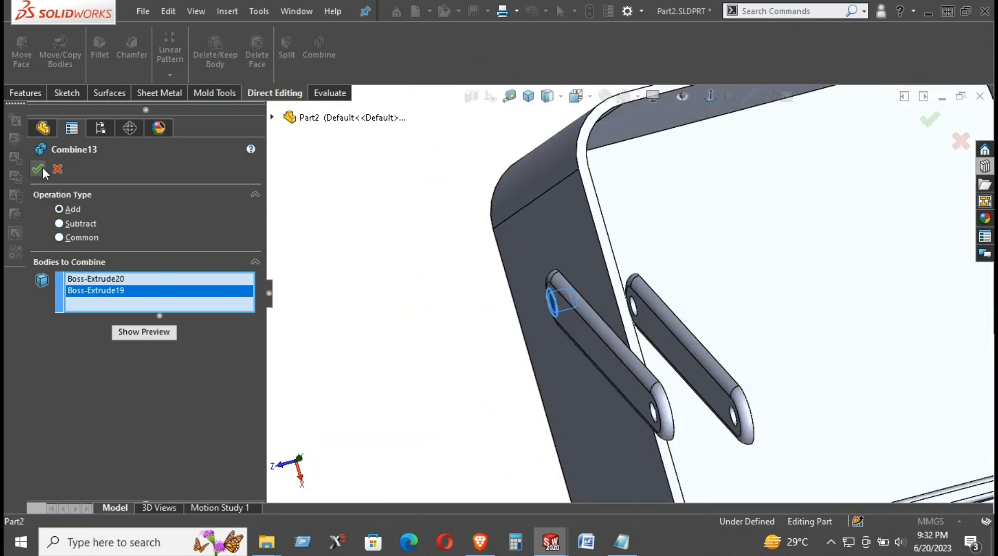
pyautogui.click(37, 169)
pyautogui.click(401, 253)
# - Insert the combined pin body into a new part and save it as Part2-Combine13.SLDPRT in the Tool box folder
pyautogui.scroll(3, 527, 295)
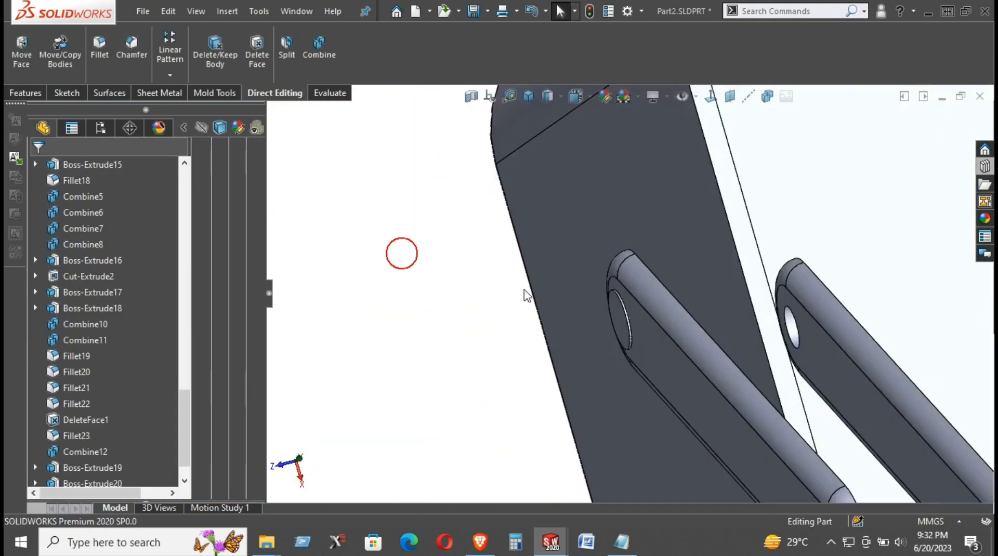
pyautogui.rightClick(621, 316)
pyautogui.click(357, 222)
pyautogui.scroll(4, 123, 263)
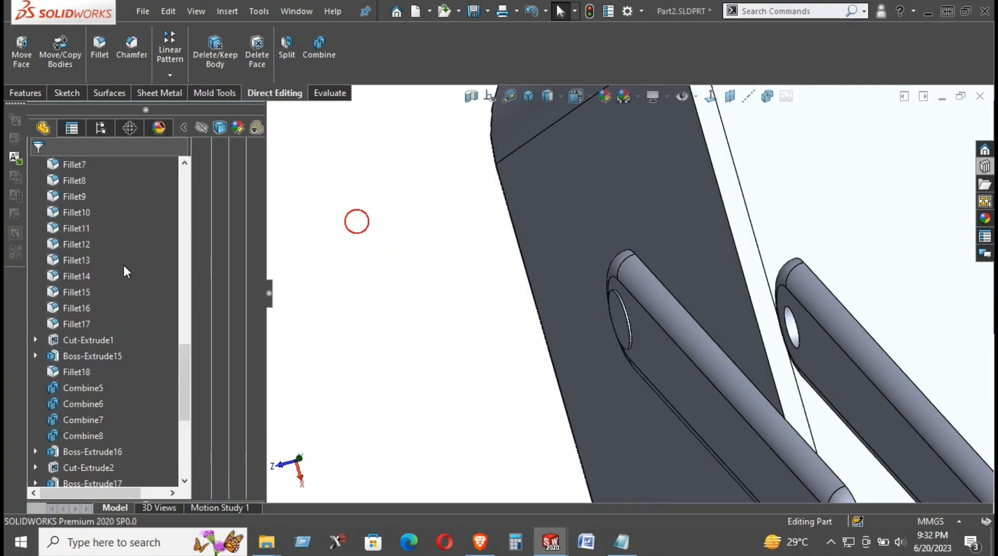
pyautogui.scroll(10, 121, 267)
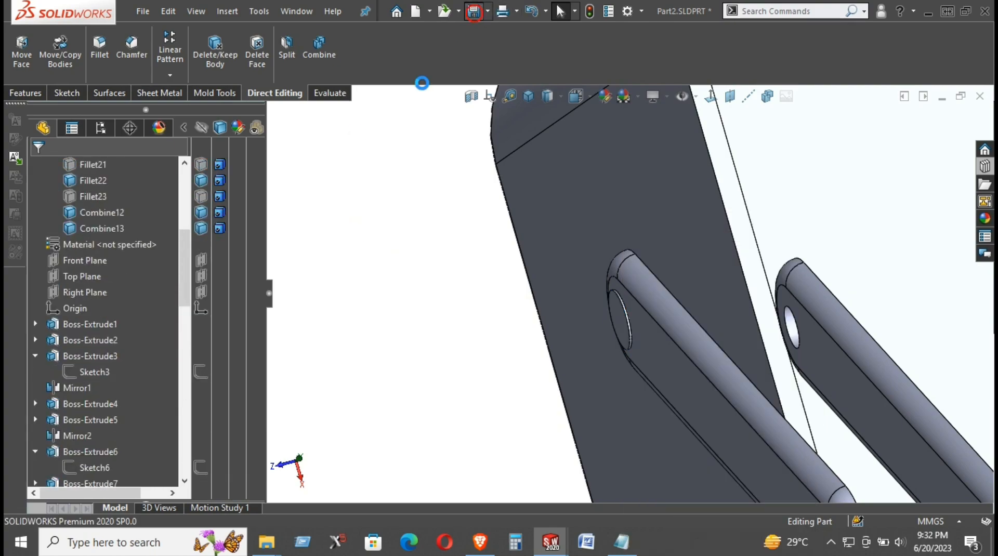
pyautogui.rightClick(96, 229)
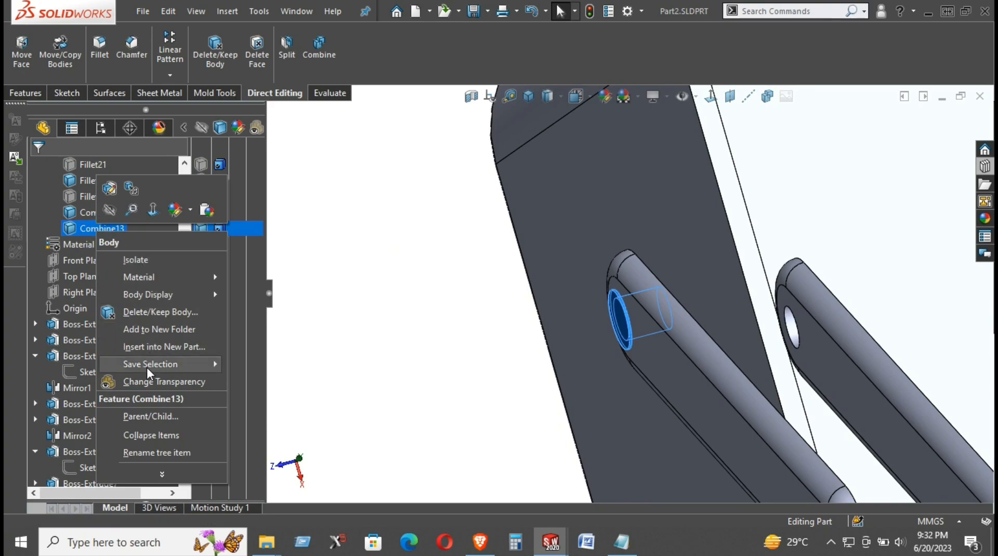
pyautogui.click(158, 347)
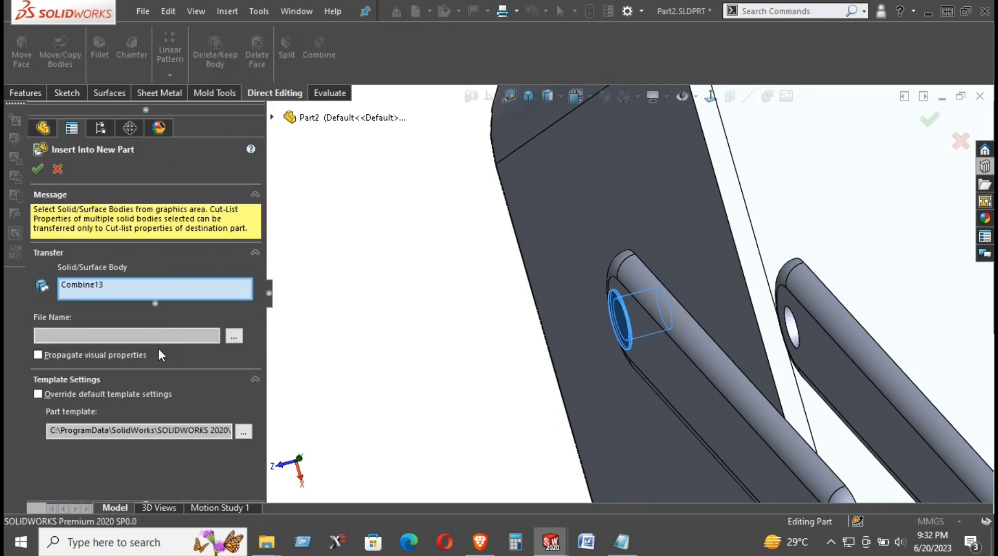
pyautogui.click(36, 169)
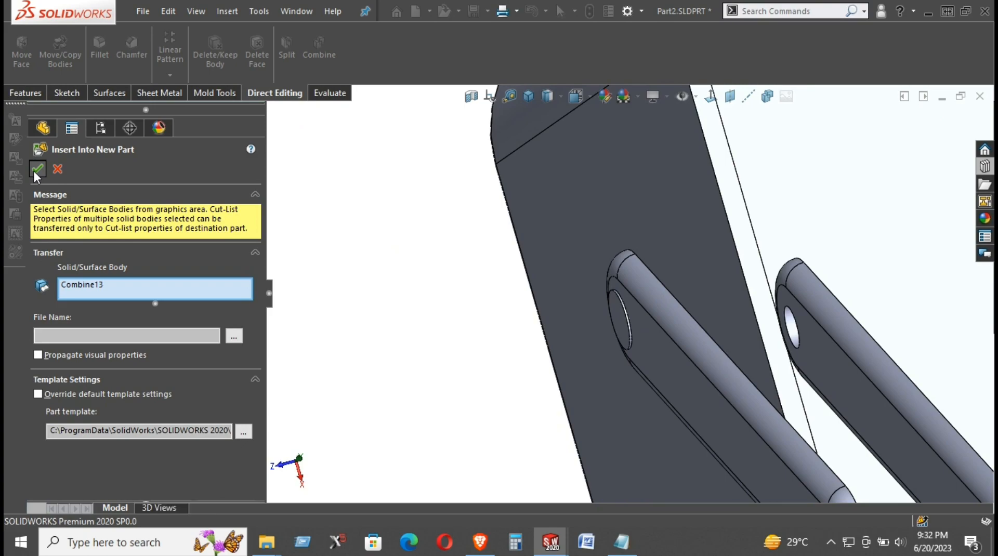
pyautogui.click(416, 236)
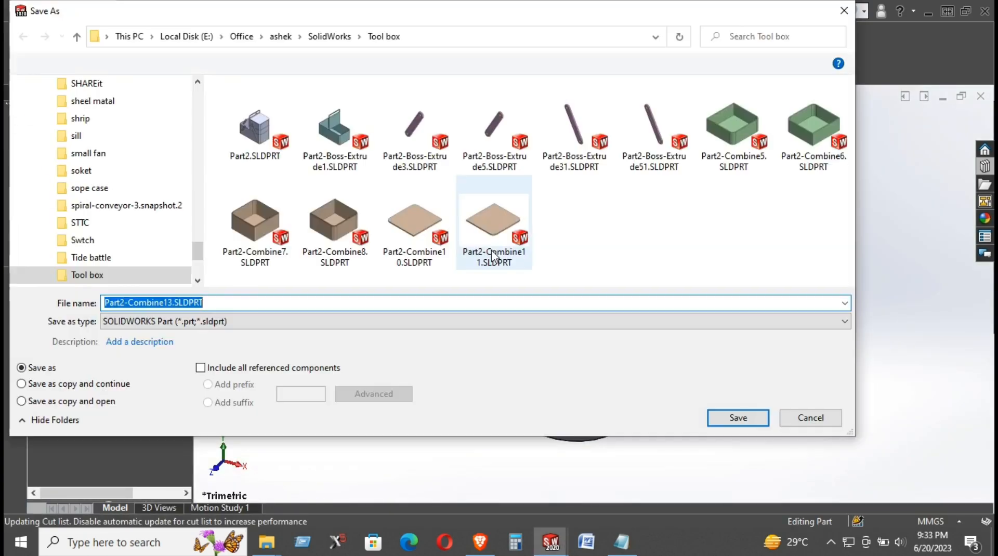
pyautogui.click(796, 419)
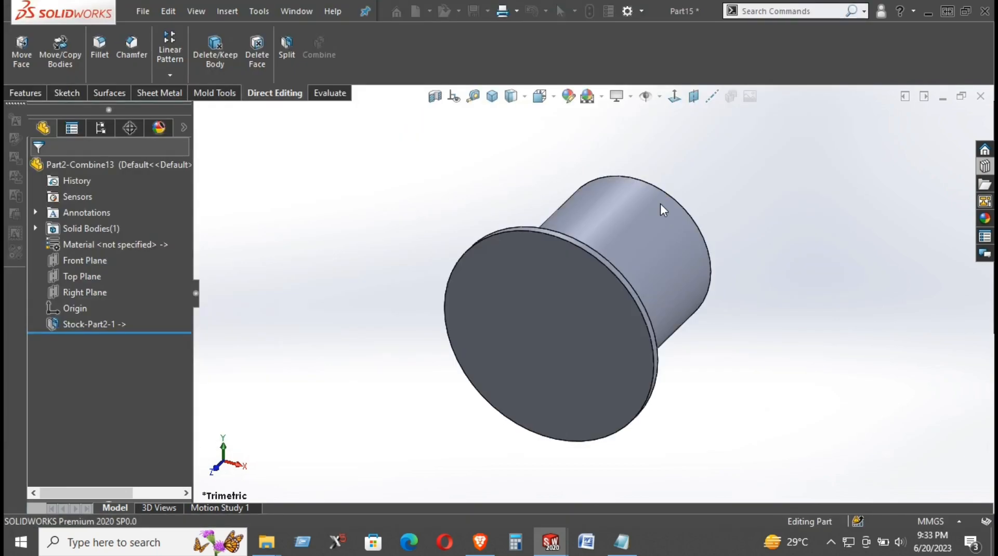
# - Apply a black colour appearance to the whole pin part
pyautogui.moveTo(659, 203); pyautogui.dragTo(608, 198, button='middle')
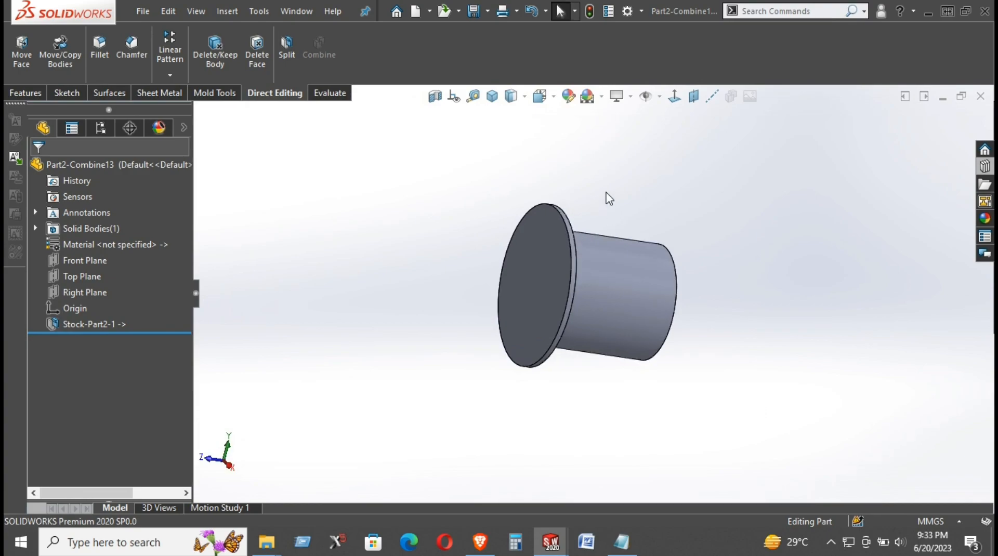
pyautogui.click(569, 96)
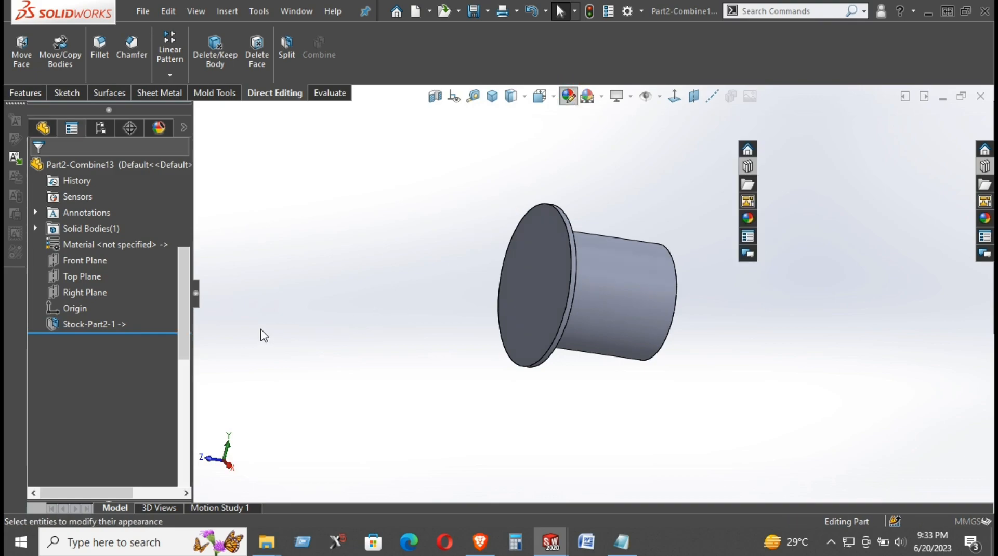
pyautogui.click(140, 477)
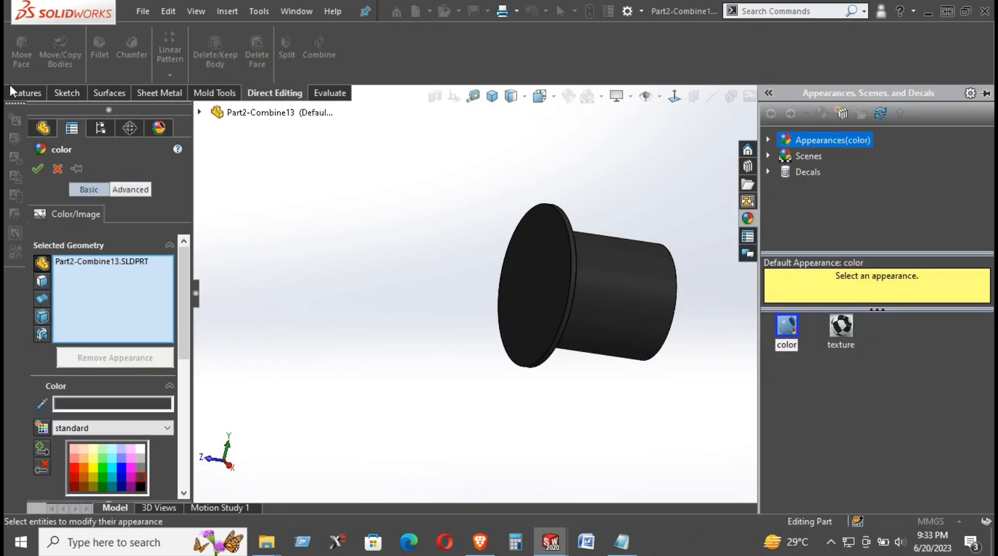
pyautogui.click(38, 168)
# - Save the pin part together with the referenced Part2 and close the pin part
pyautogui.hotkey('ctrl', 's')
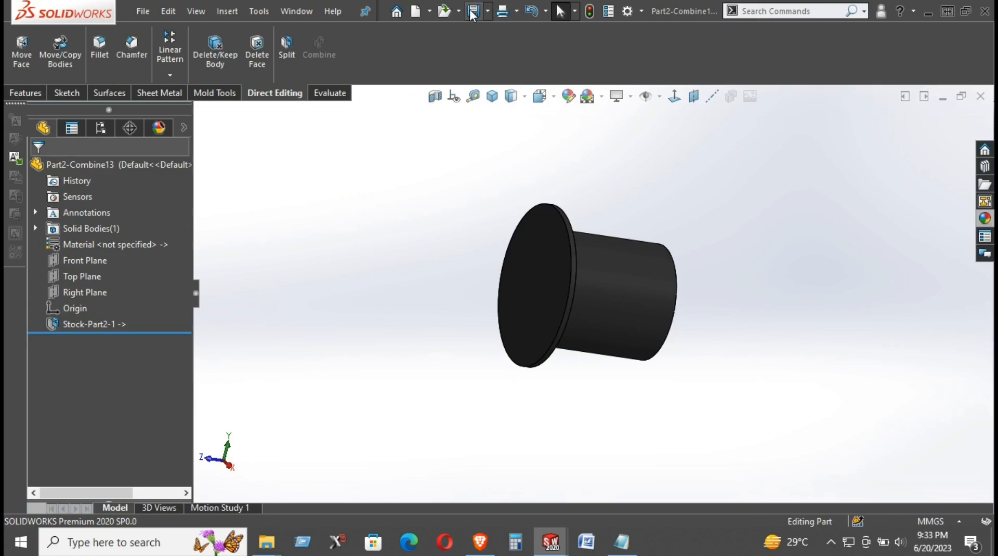
pyautogui.click(617, 317)
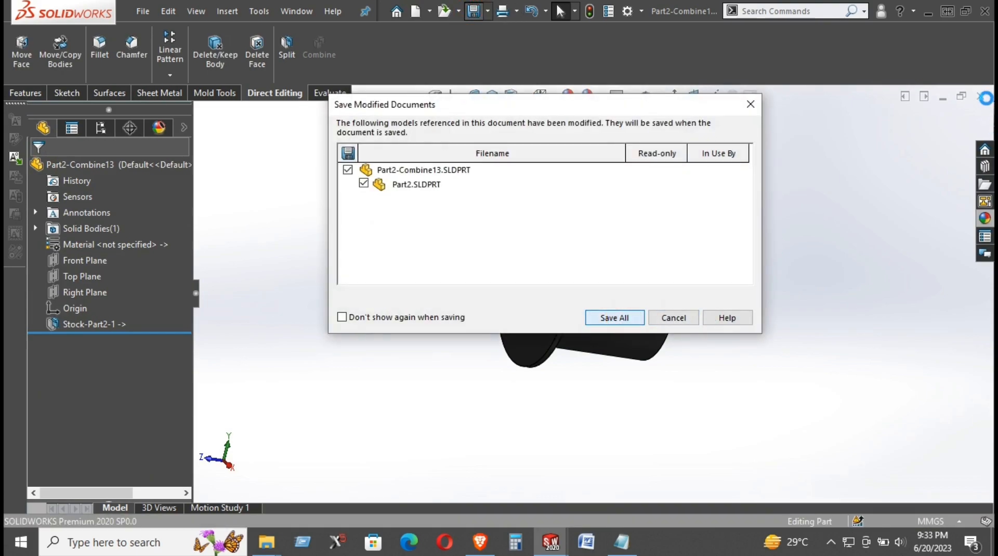
pyautogui.click(980, 96)
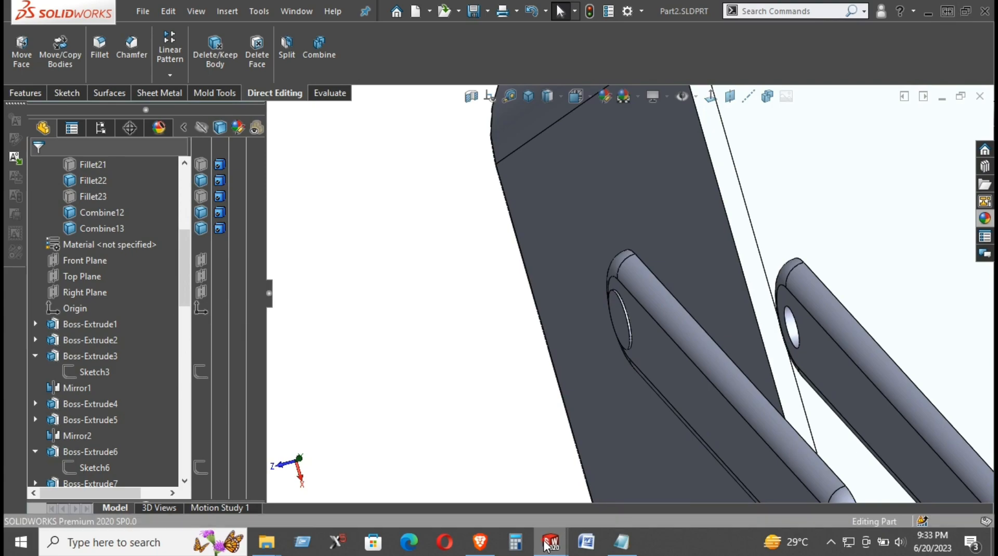
# - Switch to the Assem2 assembly window, let it update, and save it together with all its modified referenced models
pyautogui.moveTo(550, 542)
pyautogui.click(622, 466)
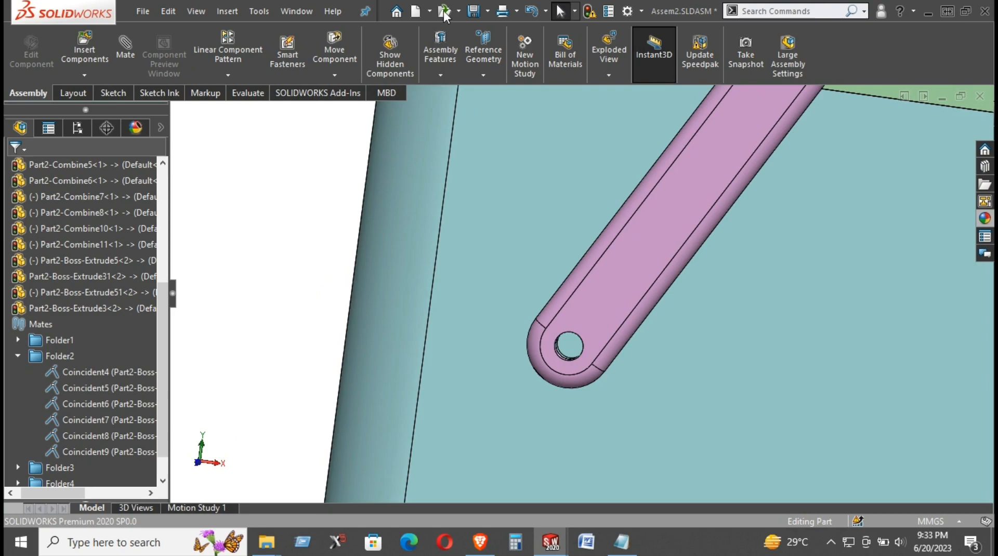
pyautogui.click(474, 12)
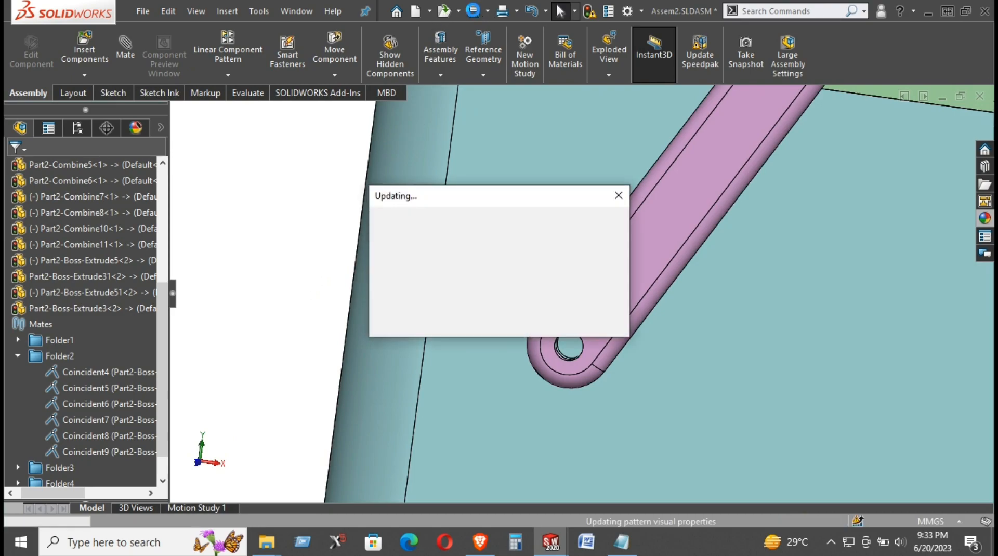
pyautogui.scroll(5, 352, 288)
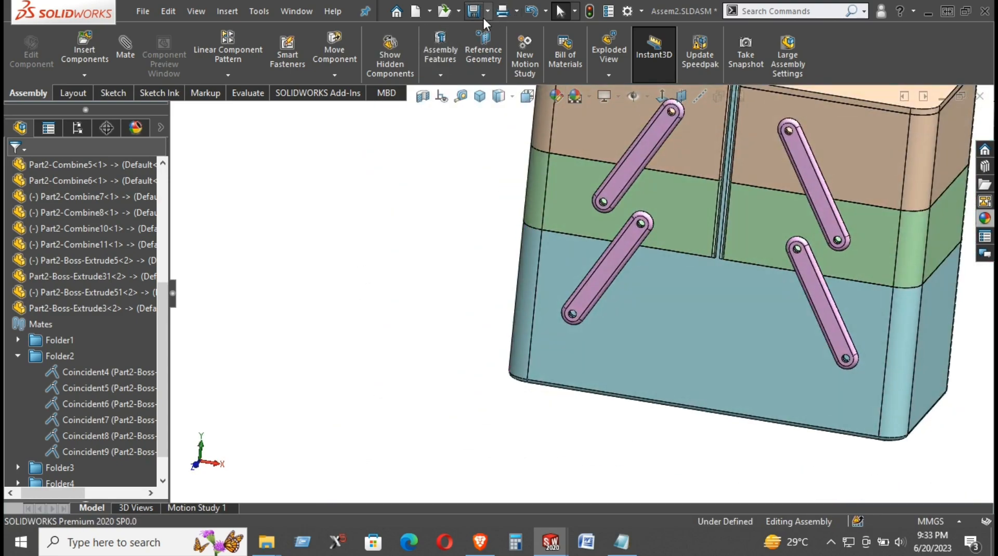
pyautogui.click(473, 11)
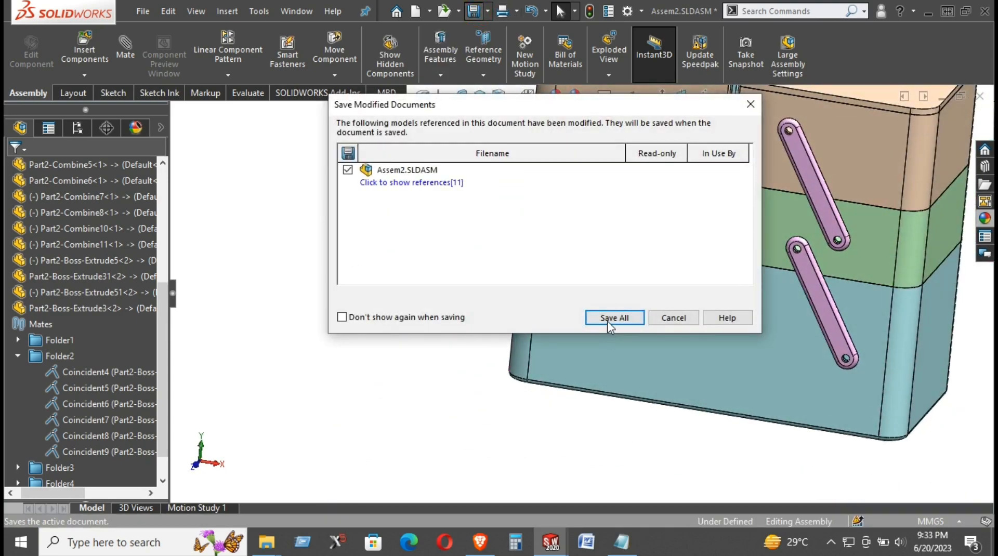
pyautogui.click(610, 318)
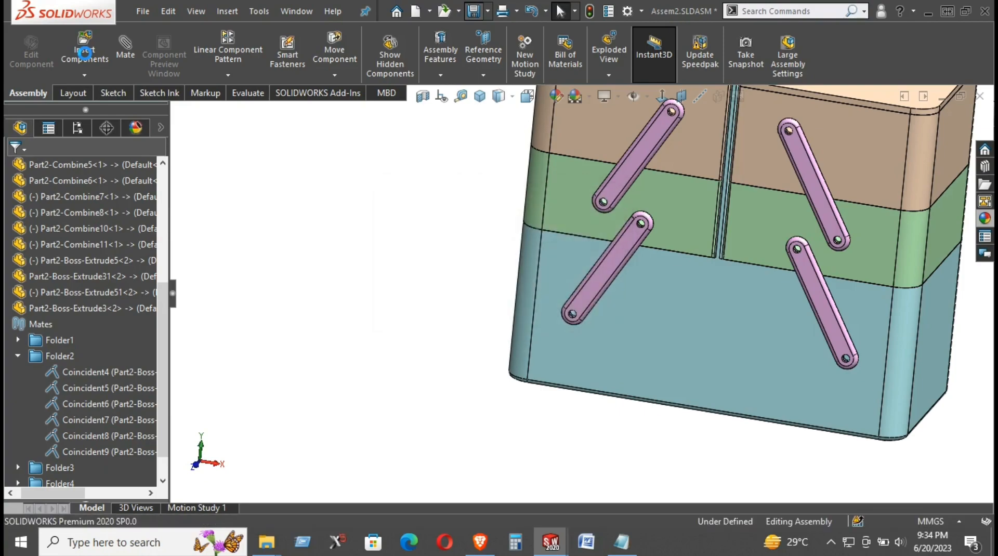
# - Insert Part2-Combine13.SLDPRT from the Tool box folder into the assembly at the bottom hole of a lower front link arm
pyautogui.click(85, 54)
pyautogui.click(85, 418)
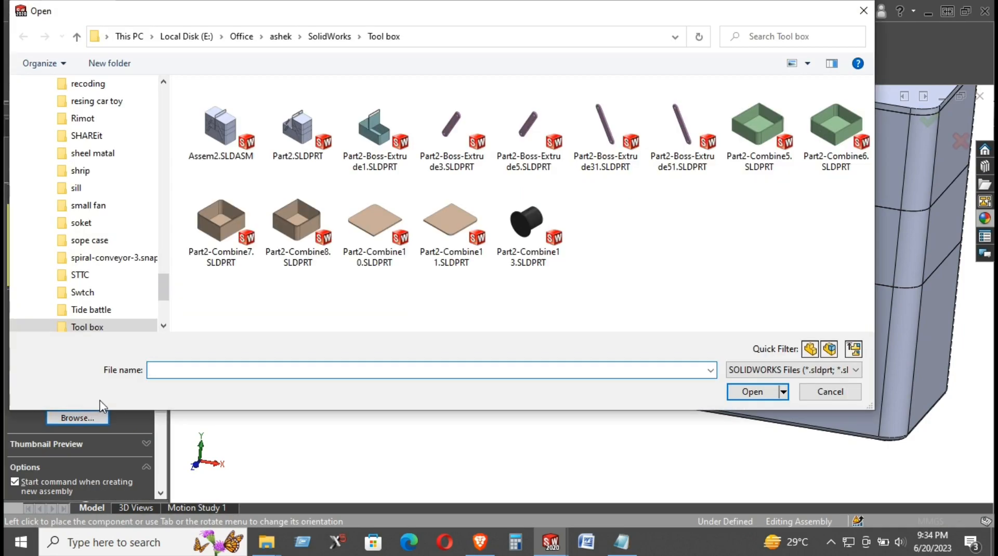
pyautogui.click(522, 221)
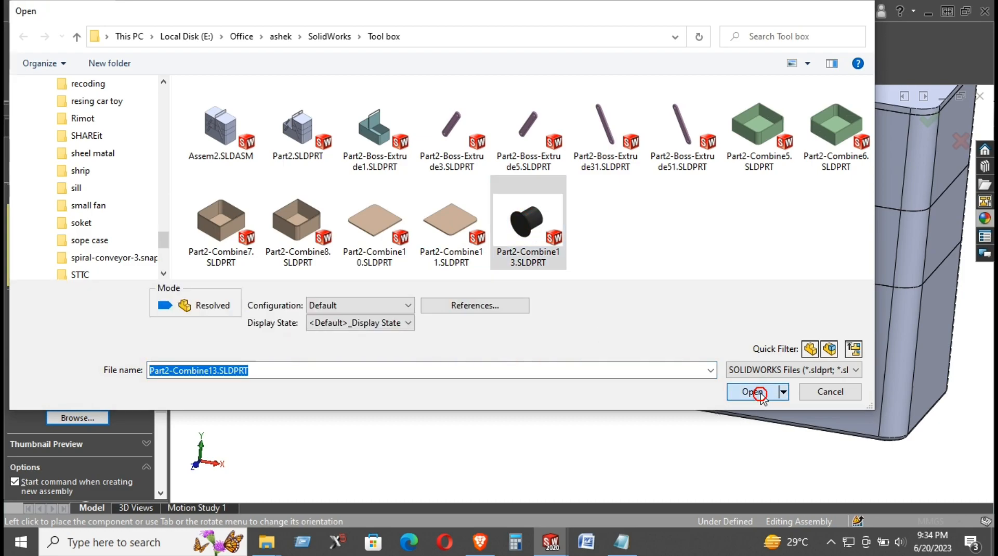
pyautogui.click(755, 391)
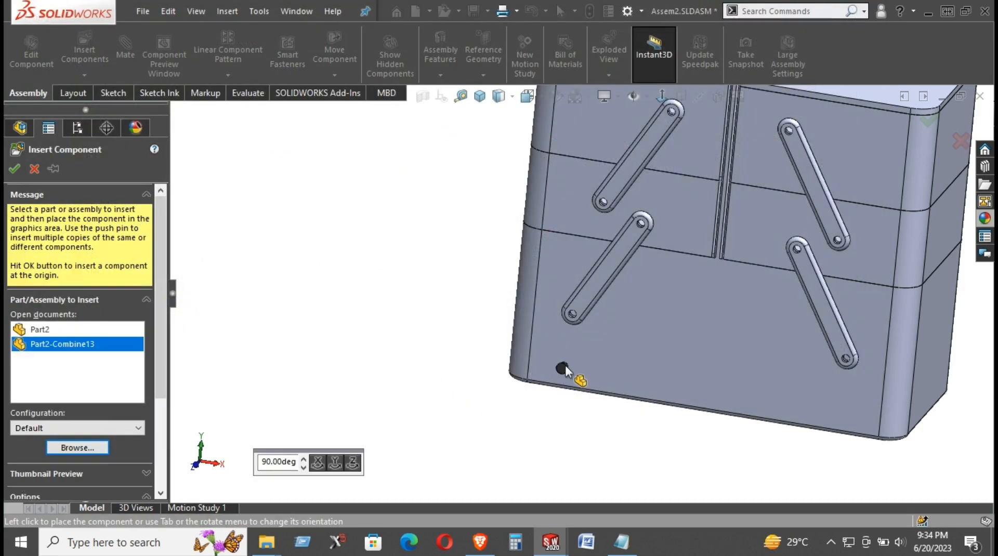
pyautogui.scroll(-5, 579, 326)
pyautogui.click(564, 281)
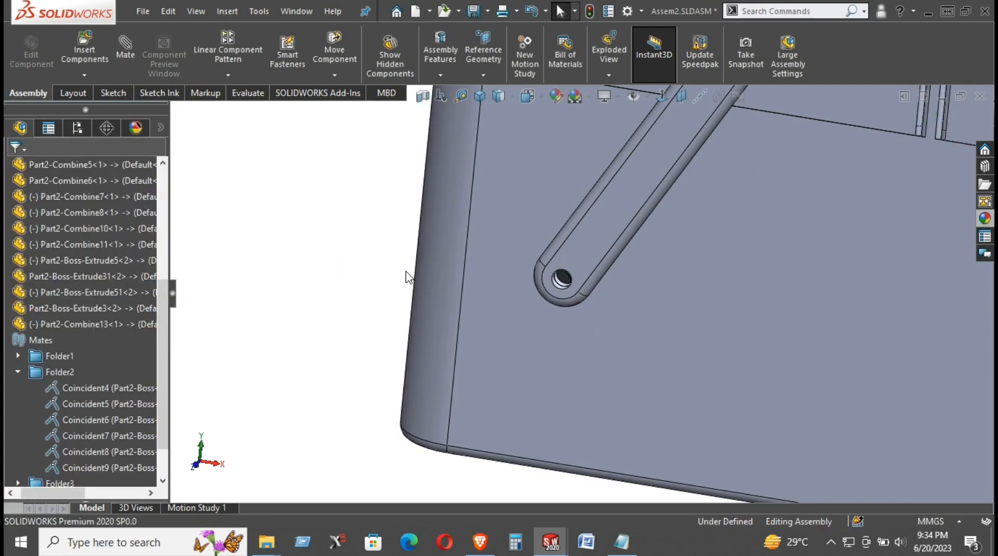
# - Try to move the fixed main box away from the inserted pin
pyautogui.scroll(4, 565, 276)
pyautogui.moveTo(613, 254); pyautogui.dragTo(577, 146, button='middle')
pyautogui.scroll(6, 541, 194)
pyautogui.rightClick(400, 232)
pyautogui.click(352, 312)
pyautogui.moveTo(613, 327); pyautogui.dragTo(387, 328)
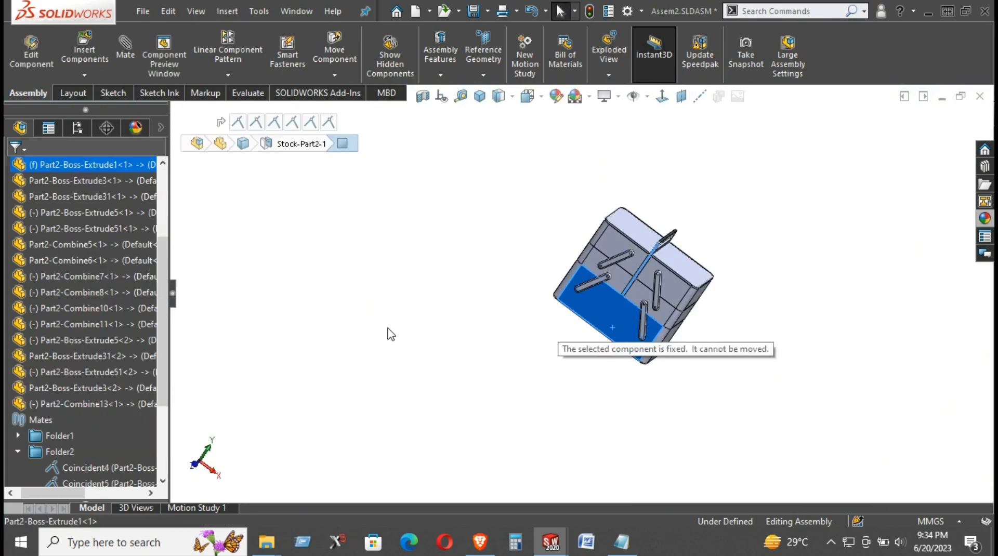
# - Float the fixed main box component and move it away from the pin
pyautogui.rightClick(599, 309)
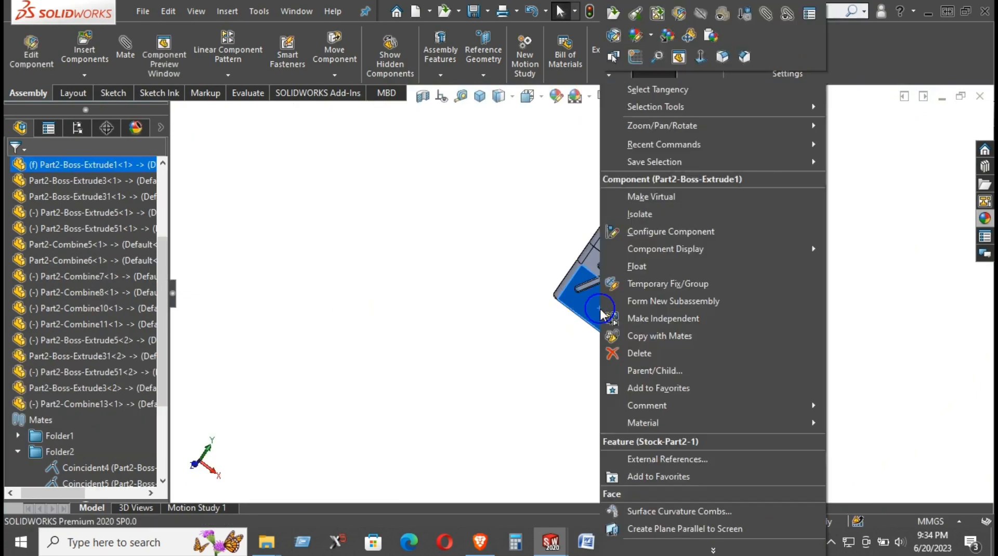
pyautogui.click(633, 266)
pyautogui.click(516, 357)
pyautogui.moveTo(606, 316); pyautogui.dragTo(484, 283)
pyautogui.scroll(-3, 692, 292)
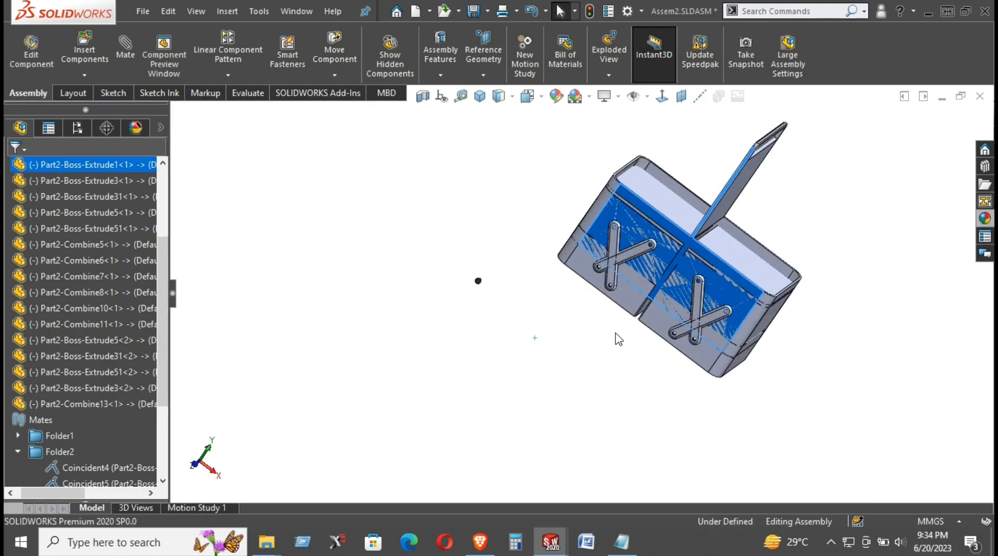
pyautogui.click(602, 360)
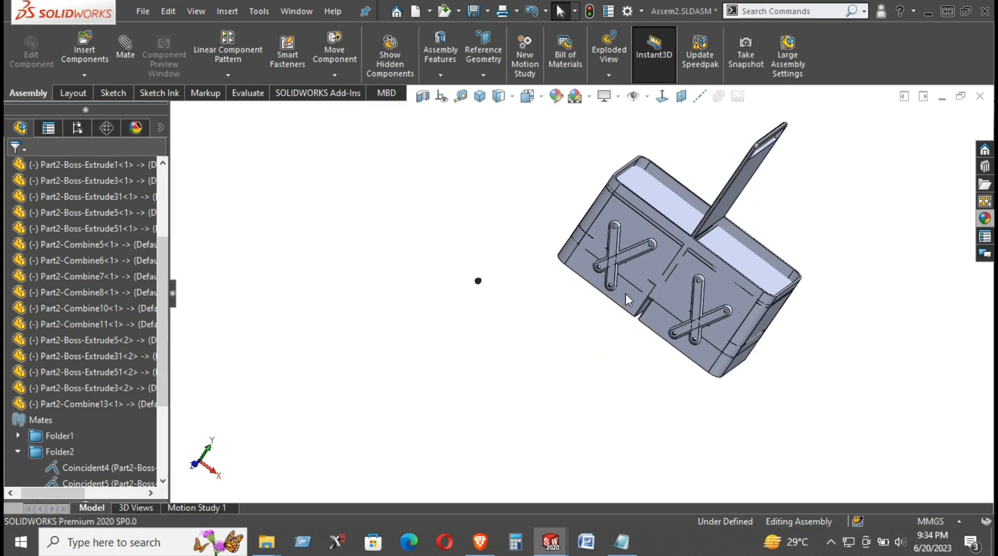
# - Undo the main box movement and the insertion of the pin
pyautogui.scroll(3, 608, 309)
pyautogui.moveTo(599, 345); pyautogui.dragTo(603, 245, button='middle')
pyautogui.hotkey('ctrl', 'shift', 'z')
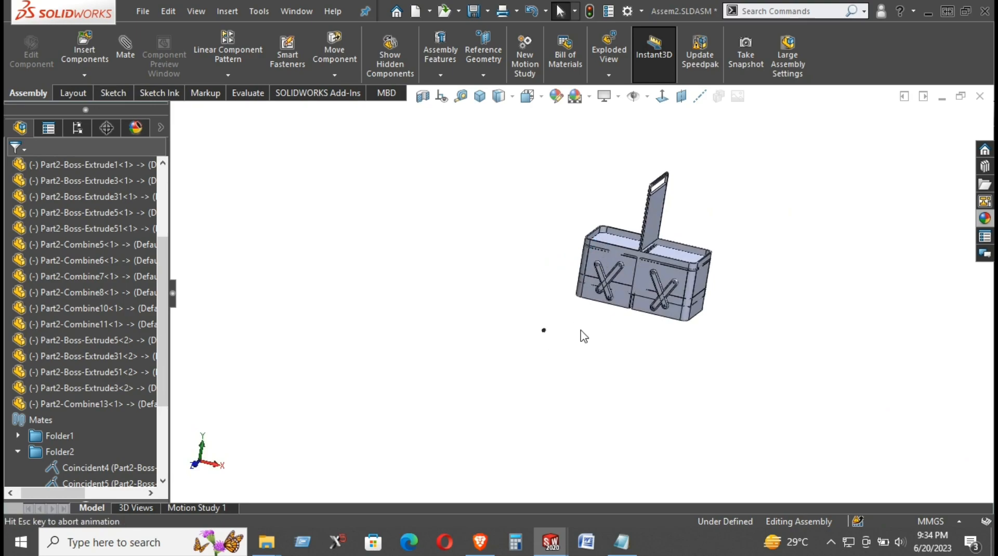
pyautogui.scroll(-5, 581, 331)
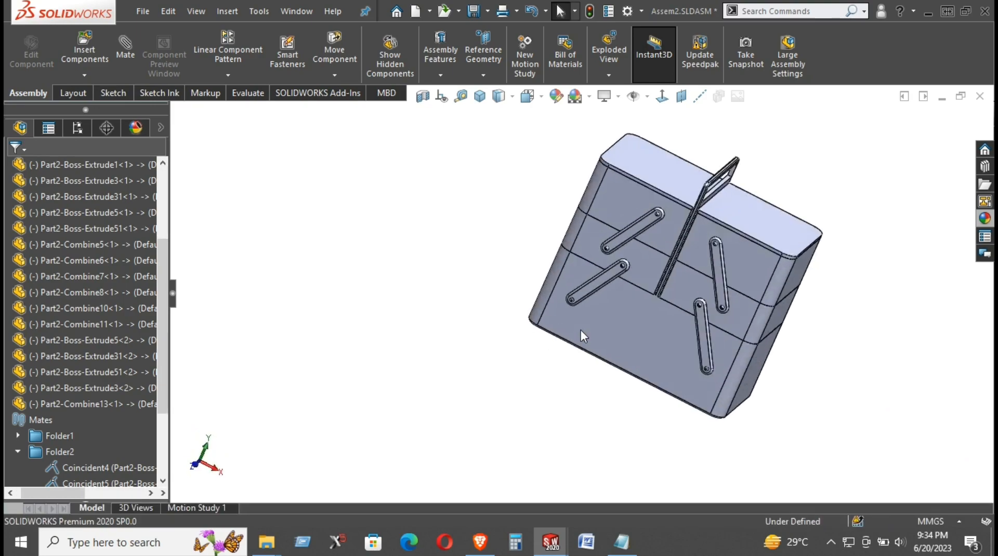
pyautogui.scroll(5, 581, 330)
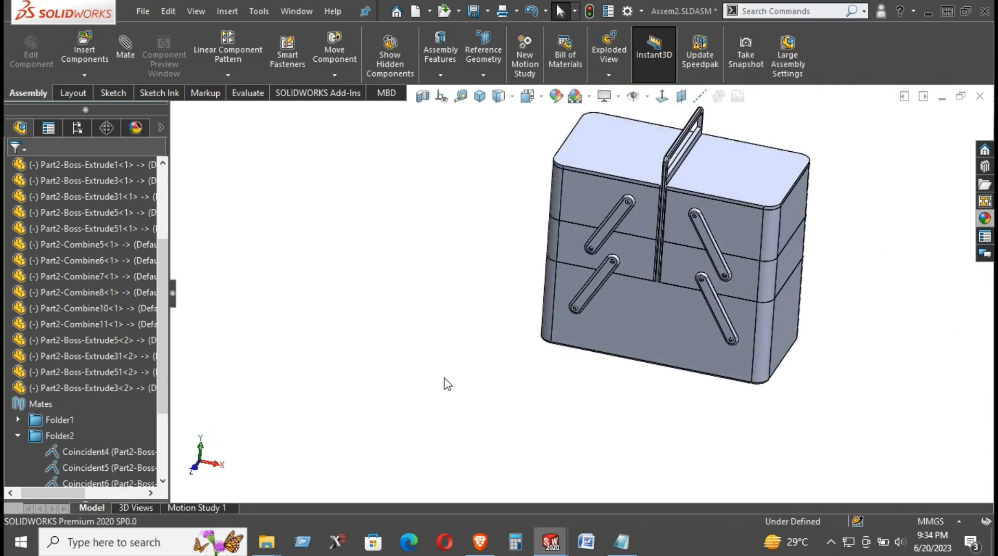
pyautogui.click(84, 53)
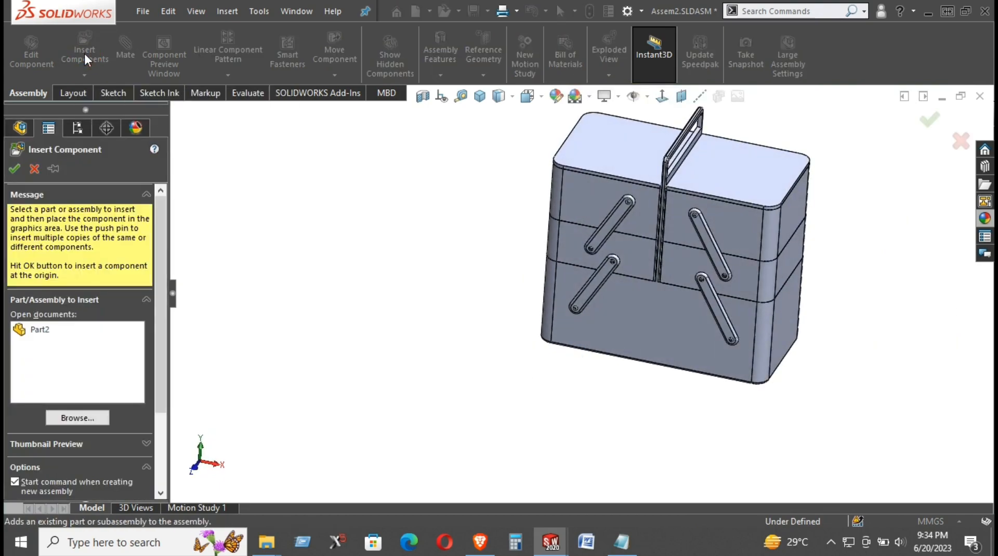
pyautogui.click(318, 264)
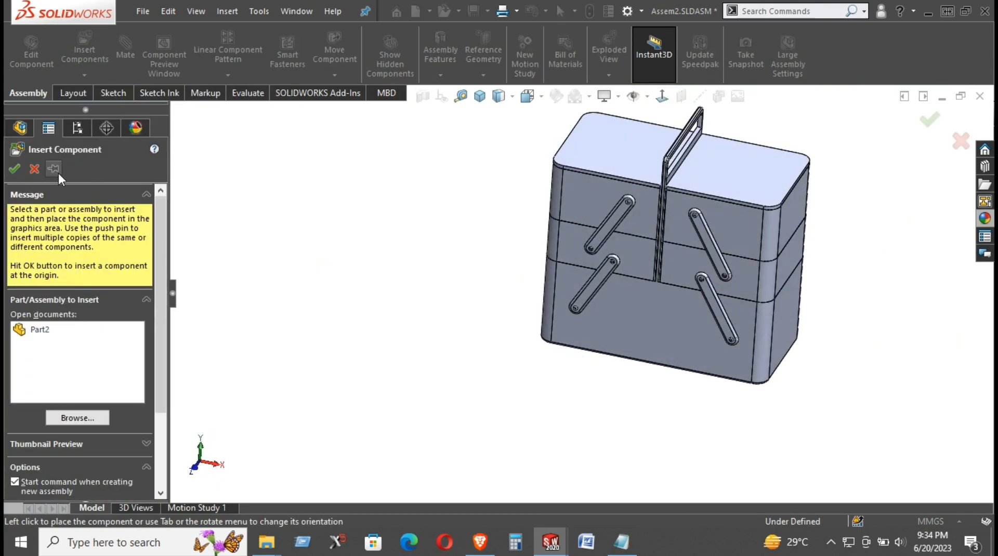
pyautogui.click(40, 167)
# - Try moving the floating toolbox body and undo the moves
pyautogui.moveTo(743, 213); pyautogui.dragTo(663, 271)
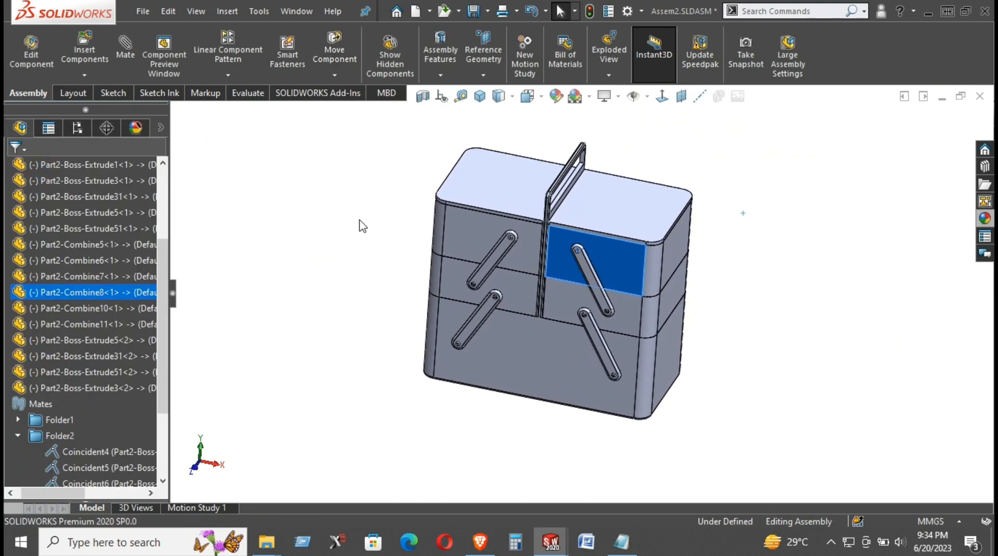
pyautogui.hotkey('ctrl', 'z')
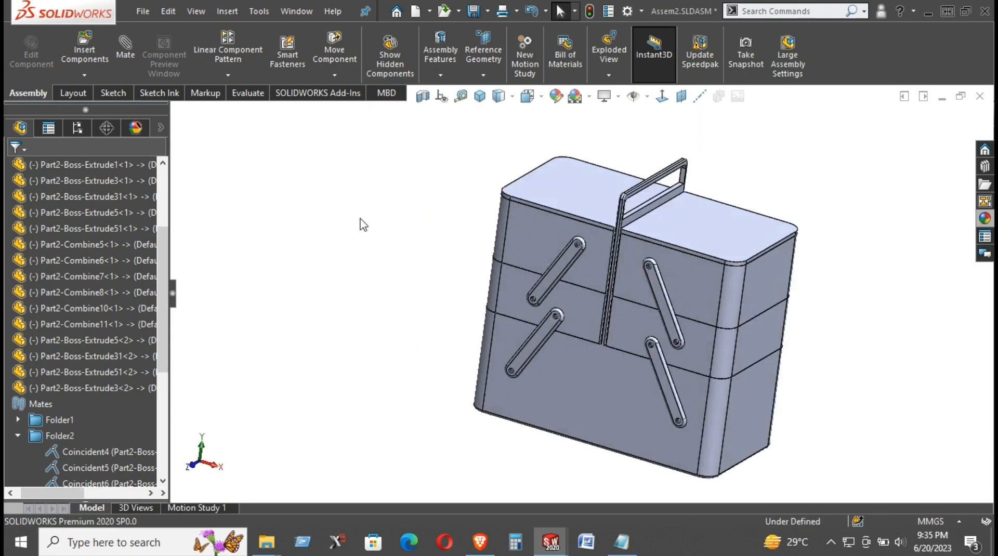
pyautogui.moveTo(508, 455); pyautogui.dragTo(569, 319)
pyautogui.hotkey('ctrl', 'z')
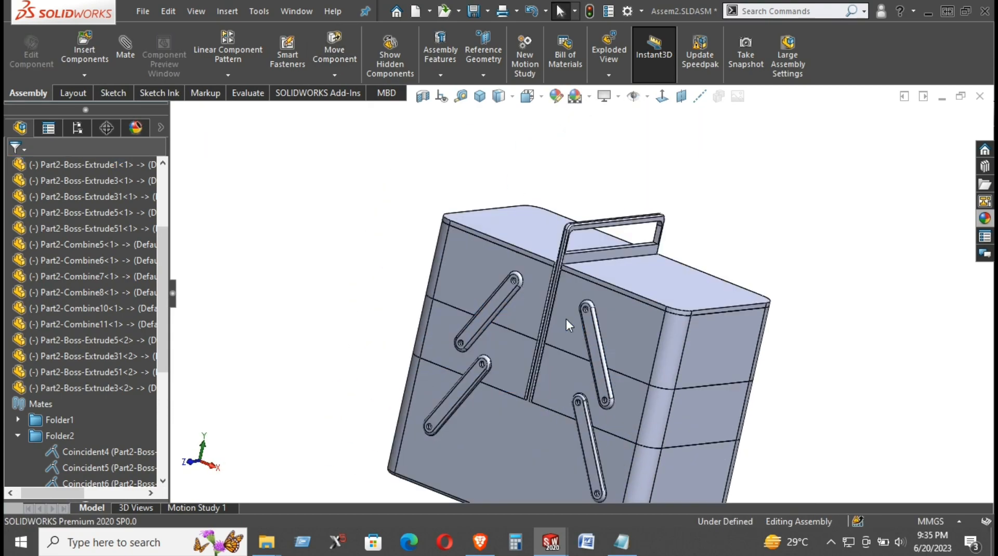
pyautogui.hotkey('ctrl', 'z')
pyautogui.scroll(7, 571, 317)
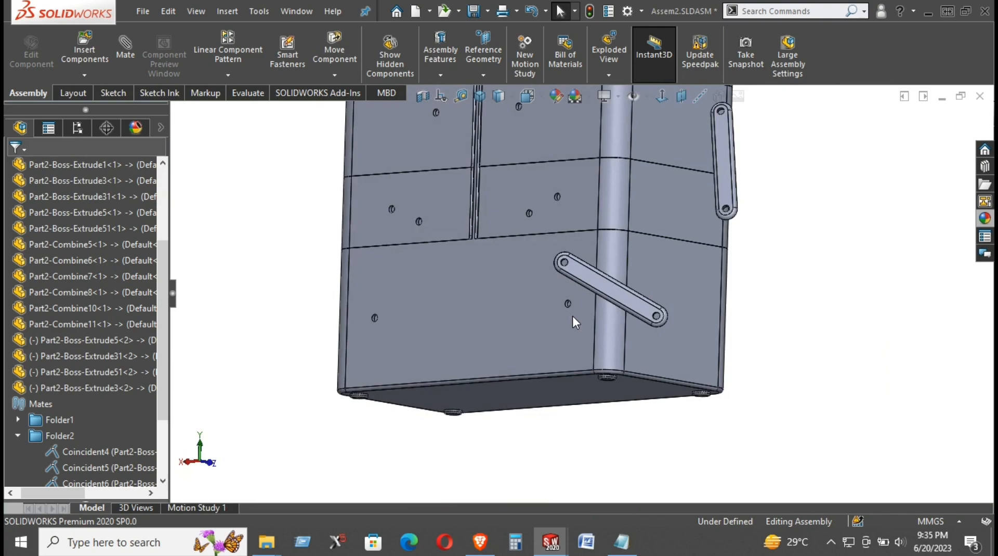
# - Close Assem2 without saving its changes and reopen Assem2.SLDASM from the Tool box folder in File Explorer
pyautogui.click(980, 96)
pyautogui.click(507, 294)
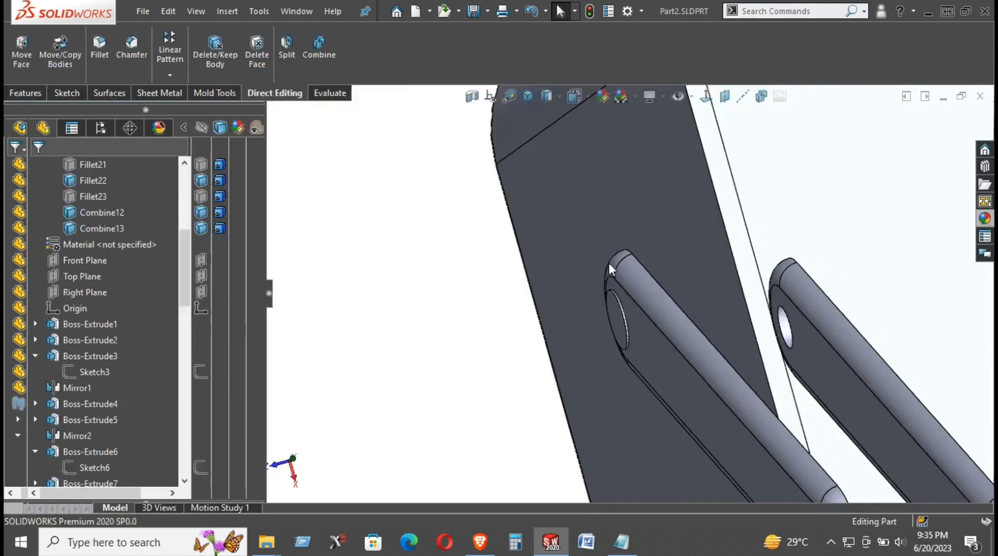
pyautogui.scroll(4, 784, 283)
pyautogui.moveTo(763, 300); pyautogui.dragTo(650, 291, button='middle')
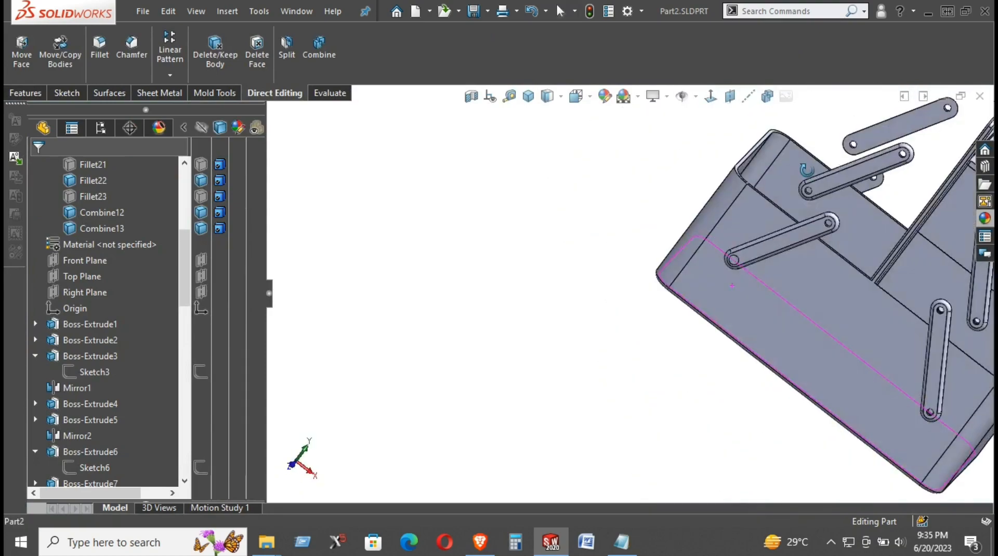
pyautogui.click(267, 542)
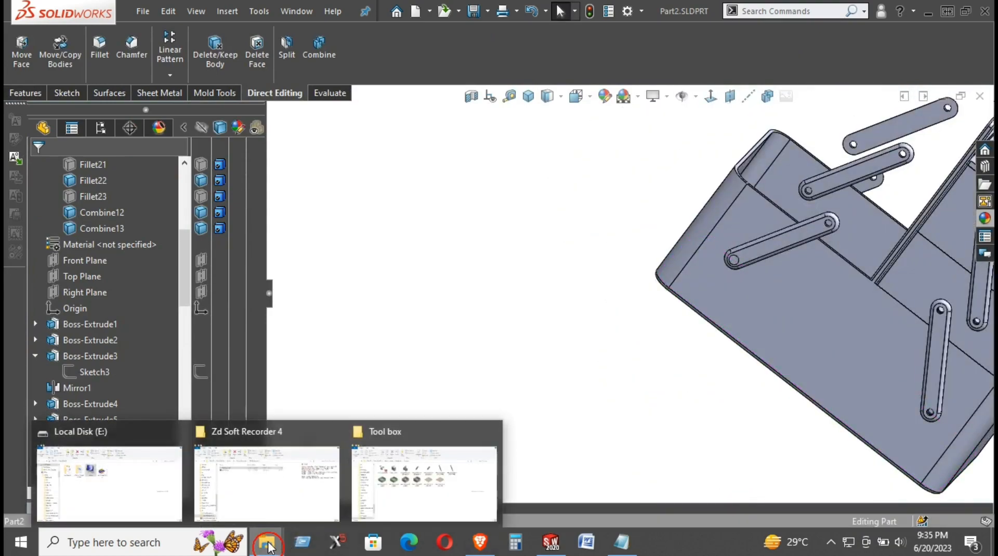
pyautogui.click(411, 479)
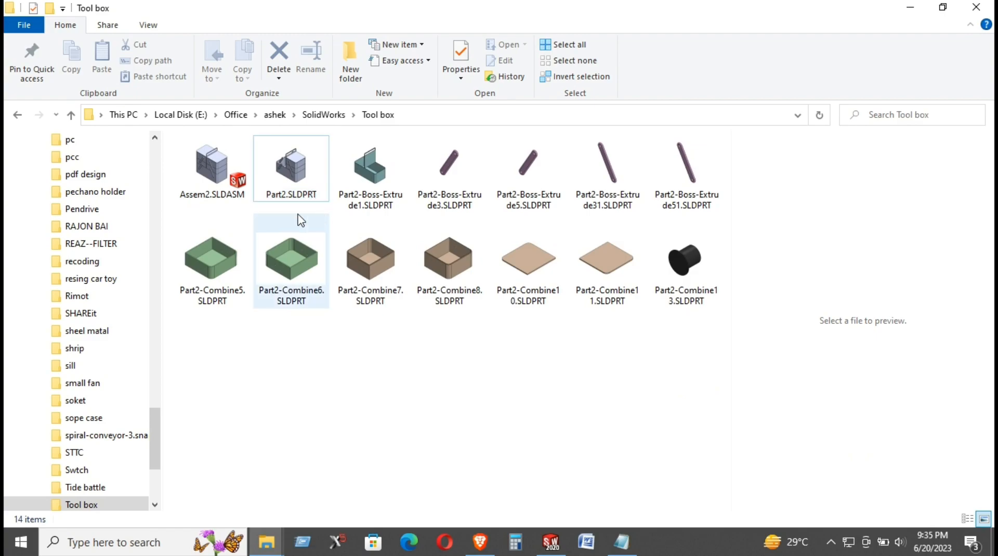
pyautogui.click(212, 172)
pyautogui.doubleClick(211, 168)
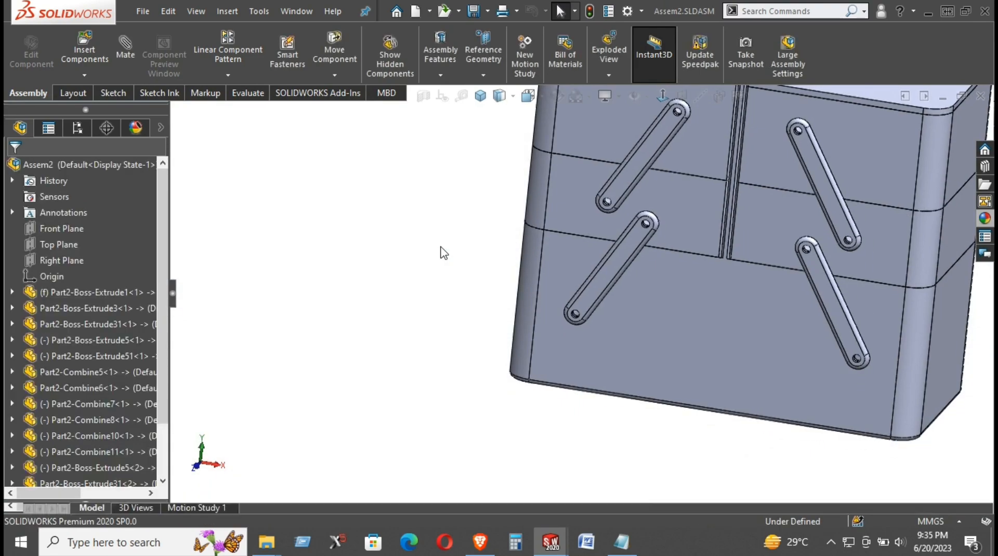
# - Start inserting a component into the reopened assembly, choosing Part2 from the open documents
pyautogui.scroll(3, 427, 280)
pyautogui.scroll(-4, 729, 238)
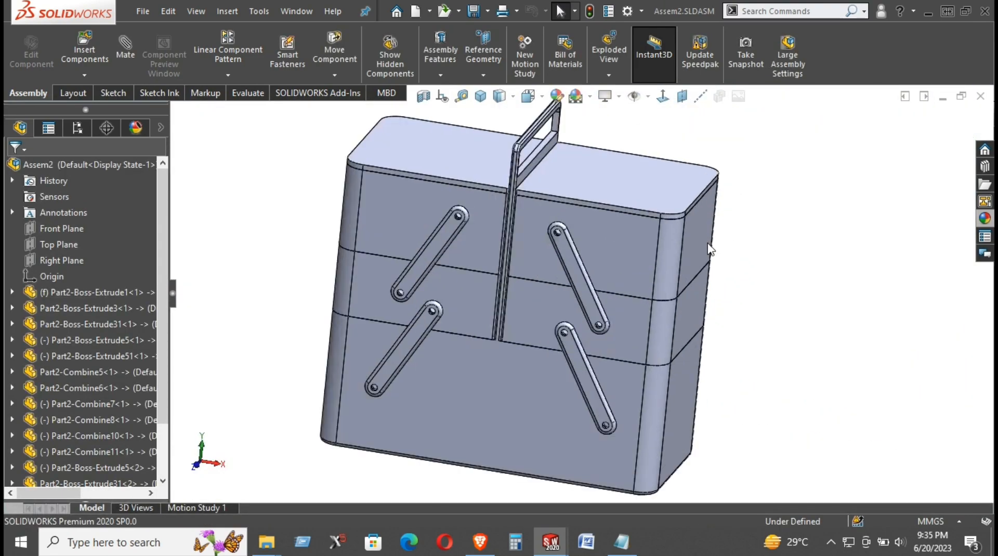
pyautogui.scroll(3, 702, 244)
pyautogui.scroll(-2, 93, 308)
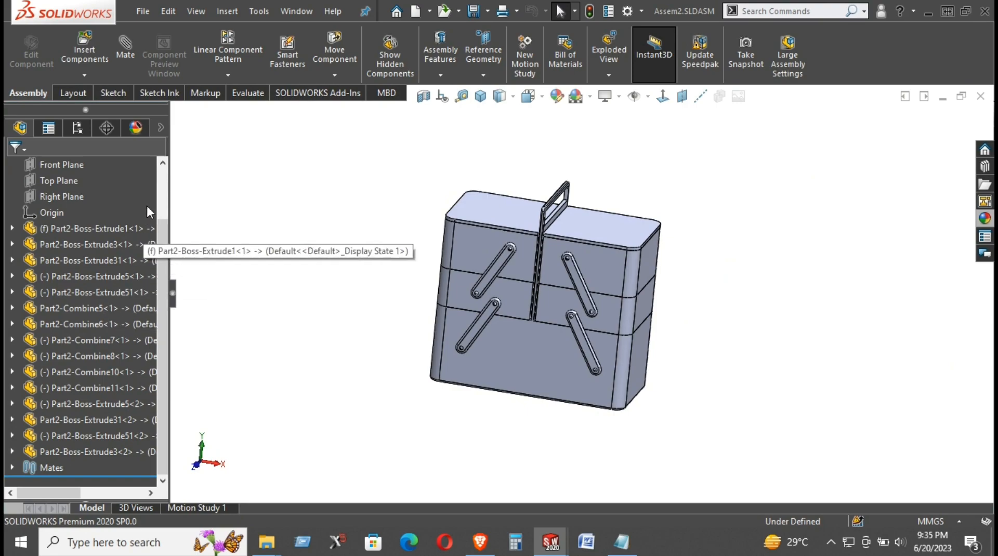
pyautogui.click(77, 43)
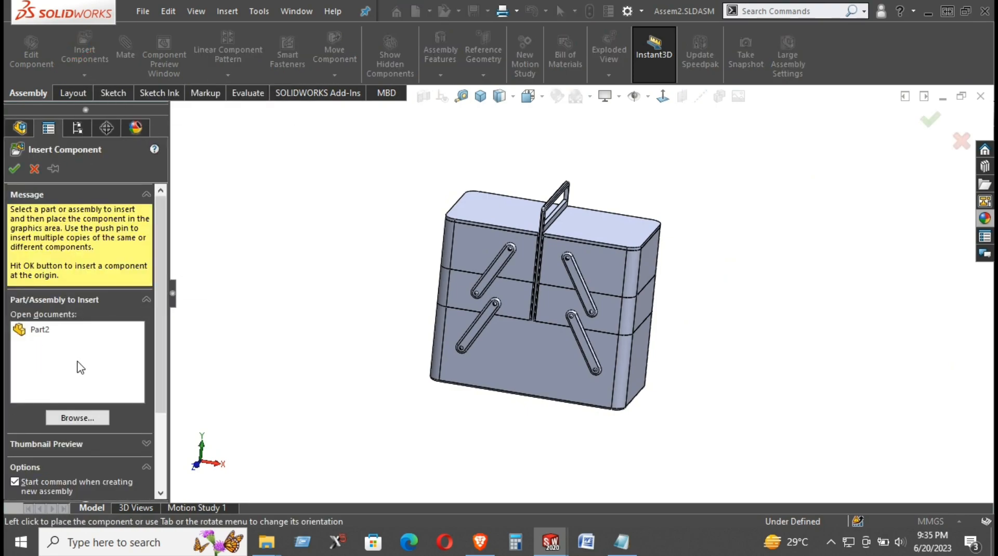
pyautogui.click(60, 331)
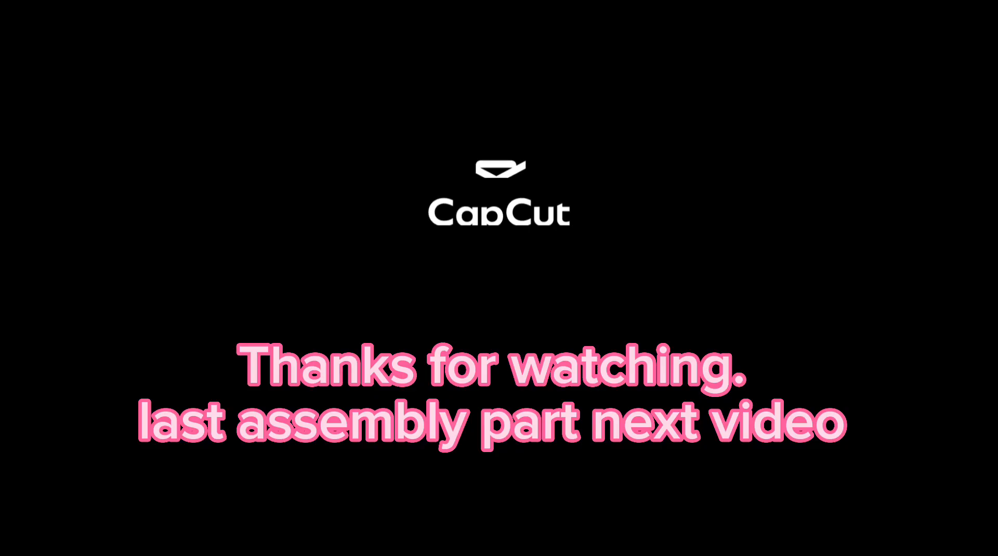